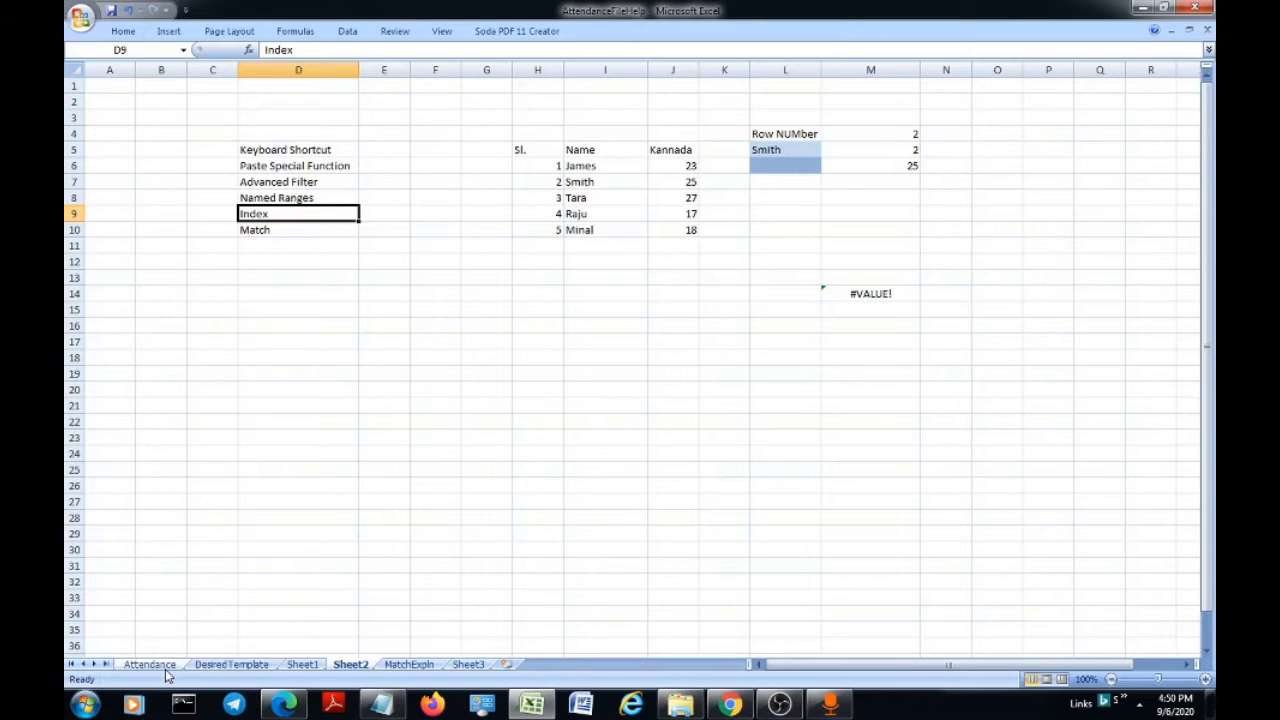
Examine the records on the Attendance sheet and the name-by-date layout on the DesiredTemplate sheet.
click(166, 668)
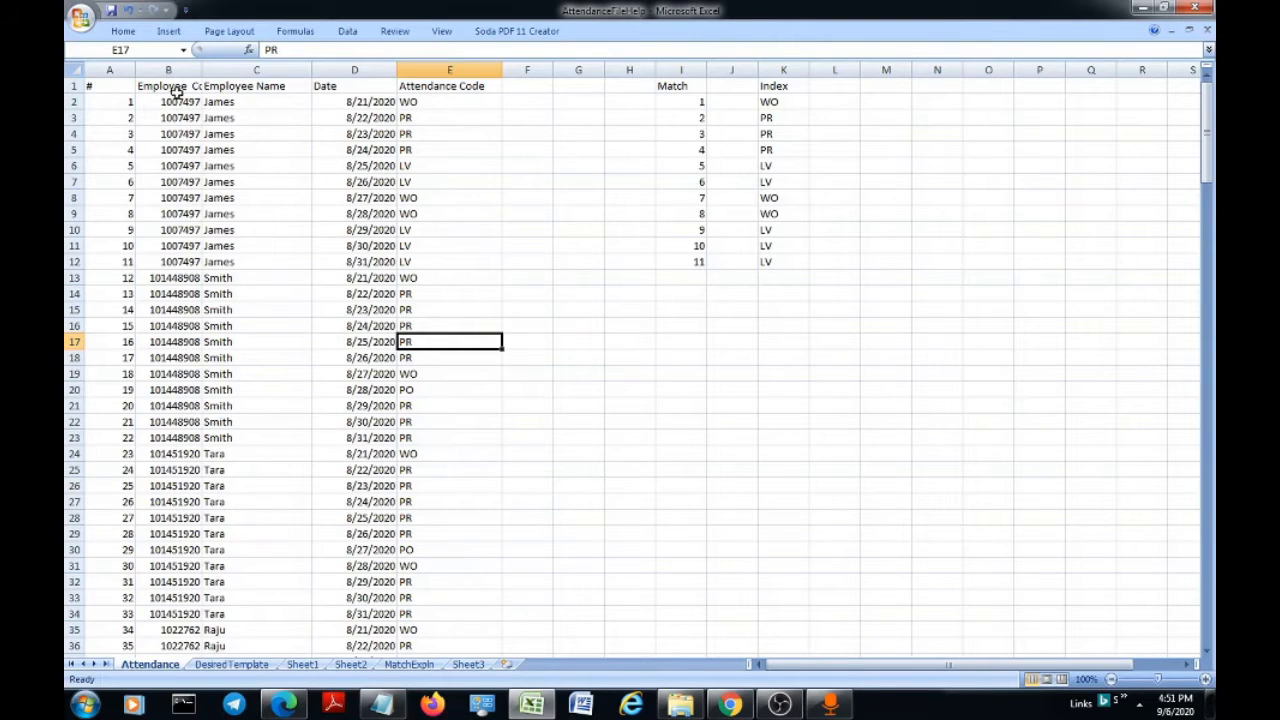
drag(98, 87, 471, 635)
scroll(443, 520, down, 4)
scroll(443, 520, up, 4)
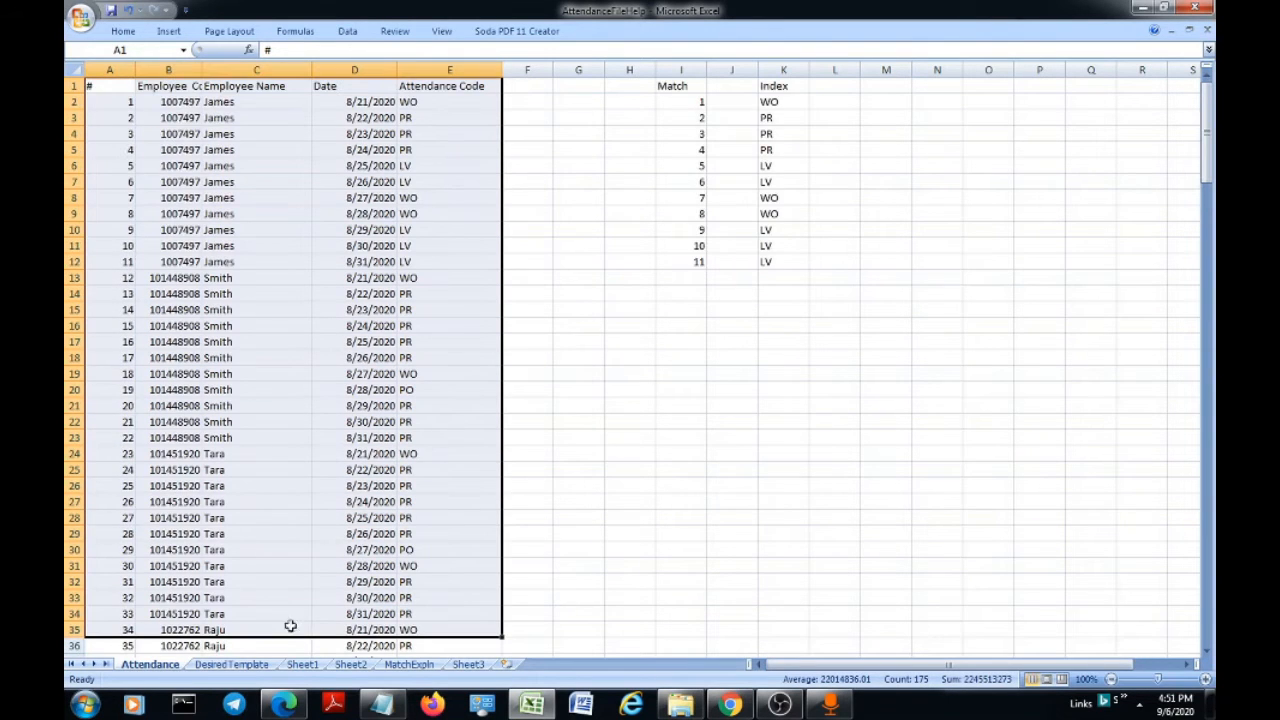
click(262, 666)
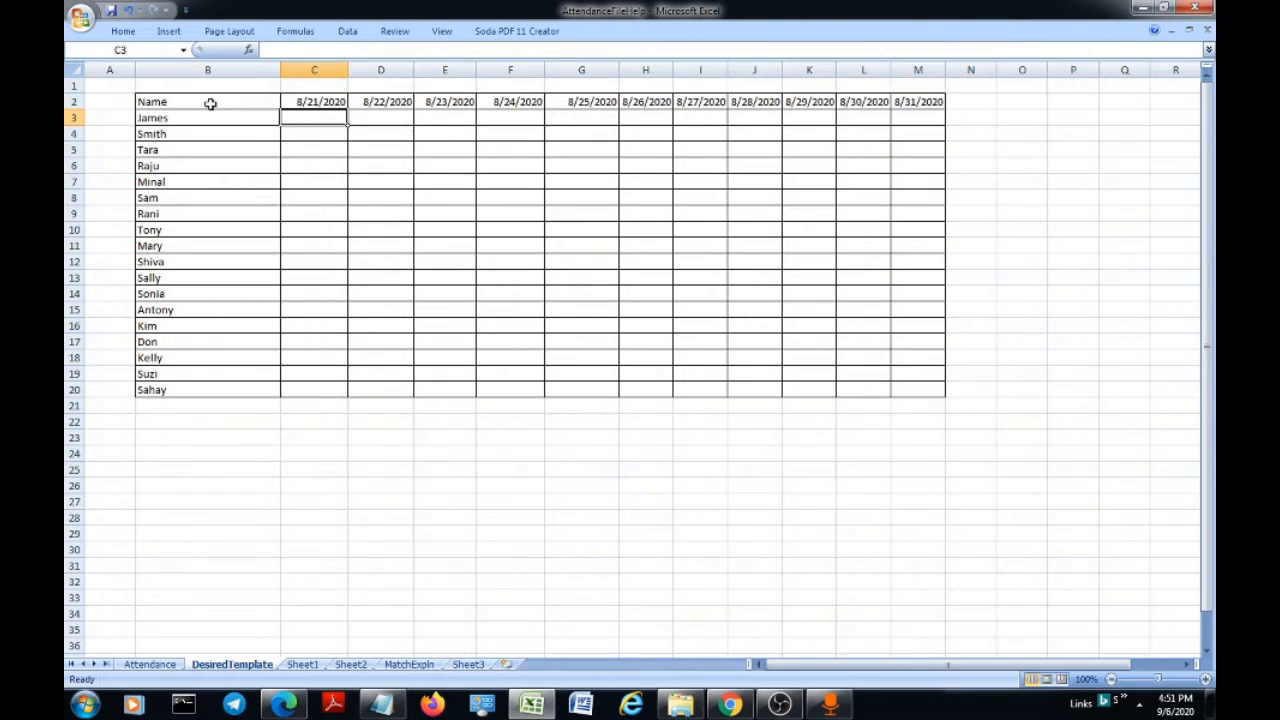
drag(210, 103, 893, 391)
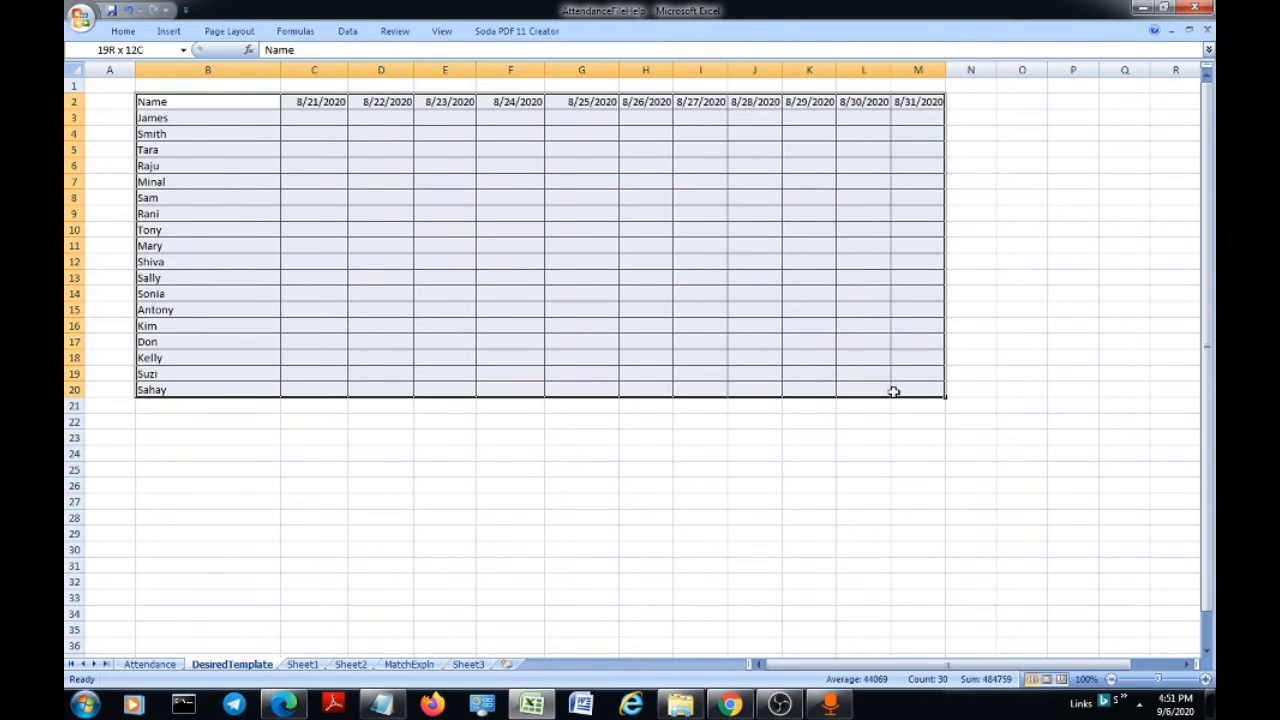
drag(200, 116, 220, 357)
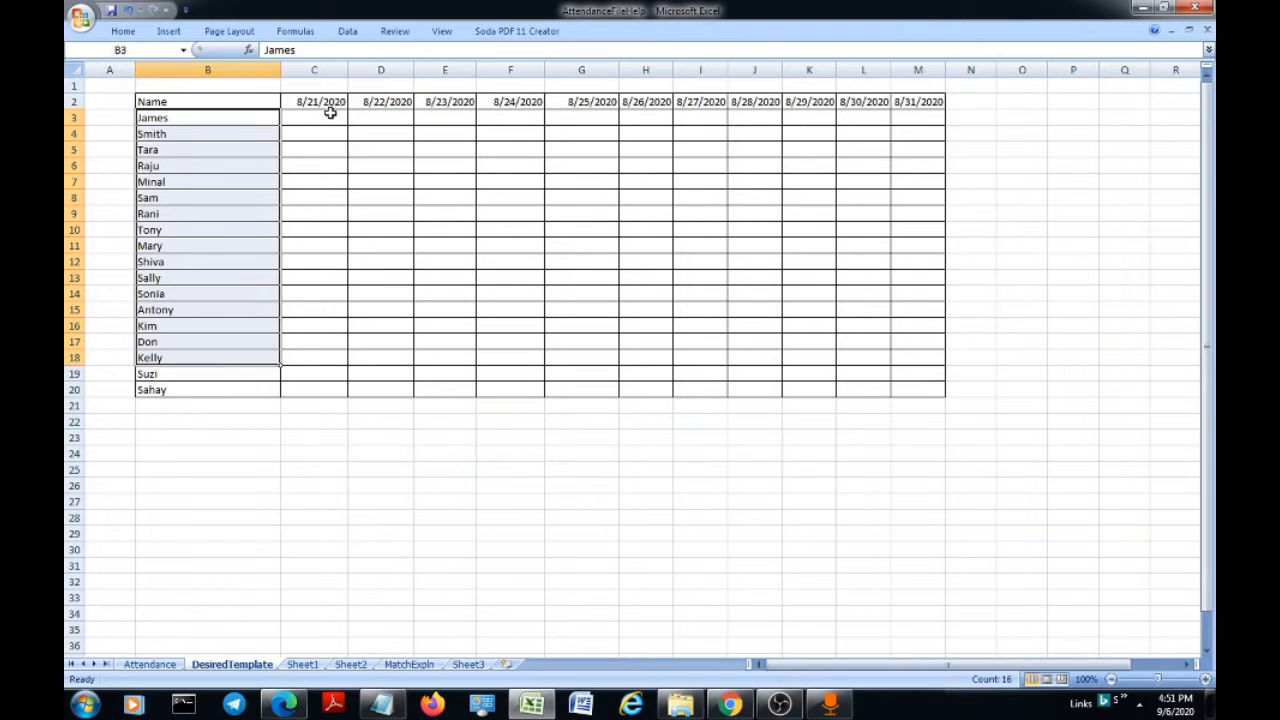
drag(306, 103, 922, 103)
Compare the repeated employee names and dates on the Attendance sheet with the empty grid C3:M20 on the DesiredTemplate sheet.
click(178, 668)
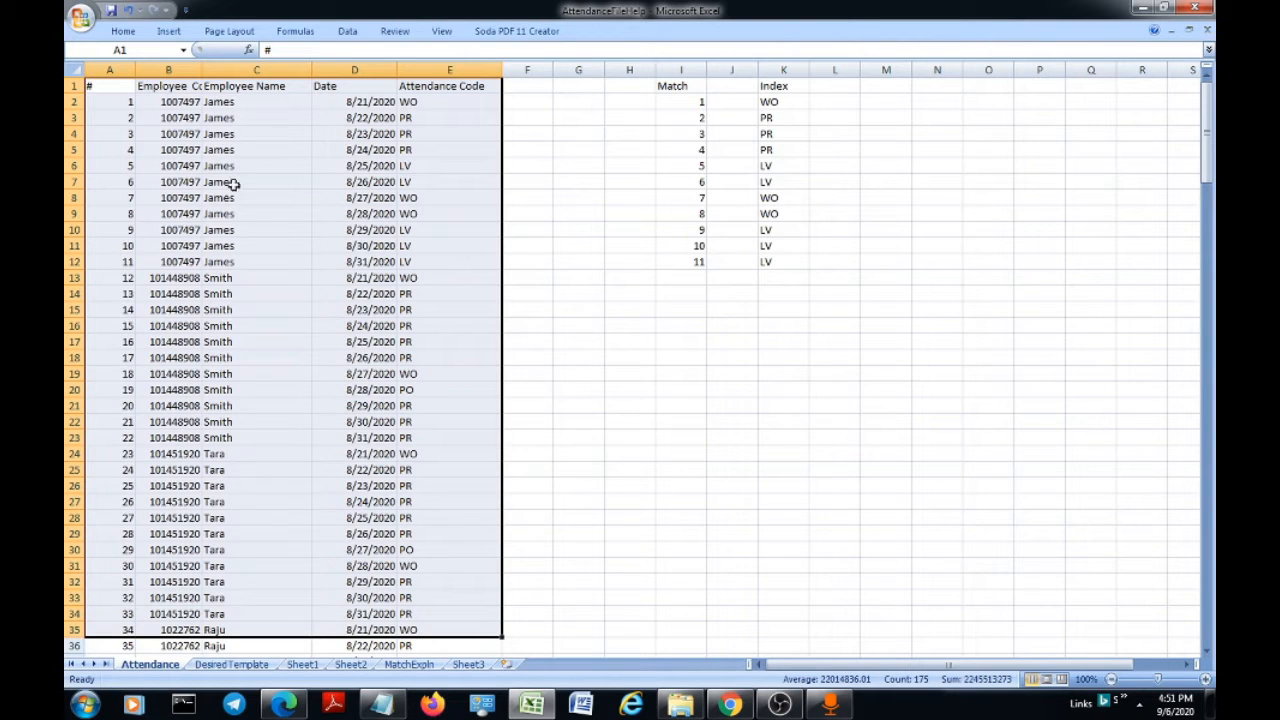
click(222, 211)
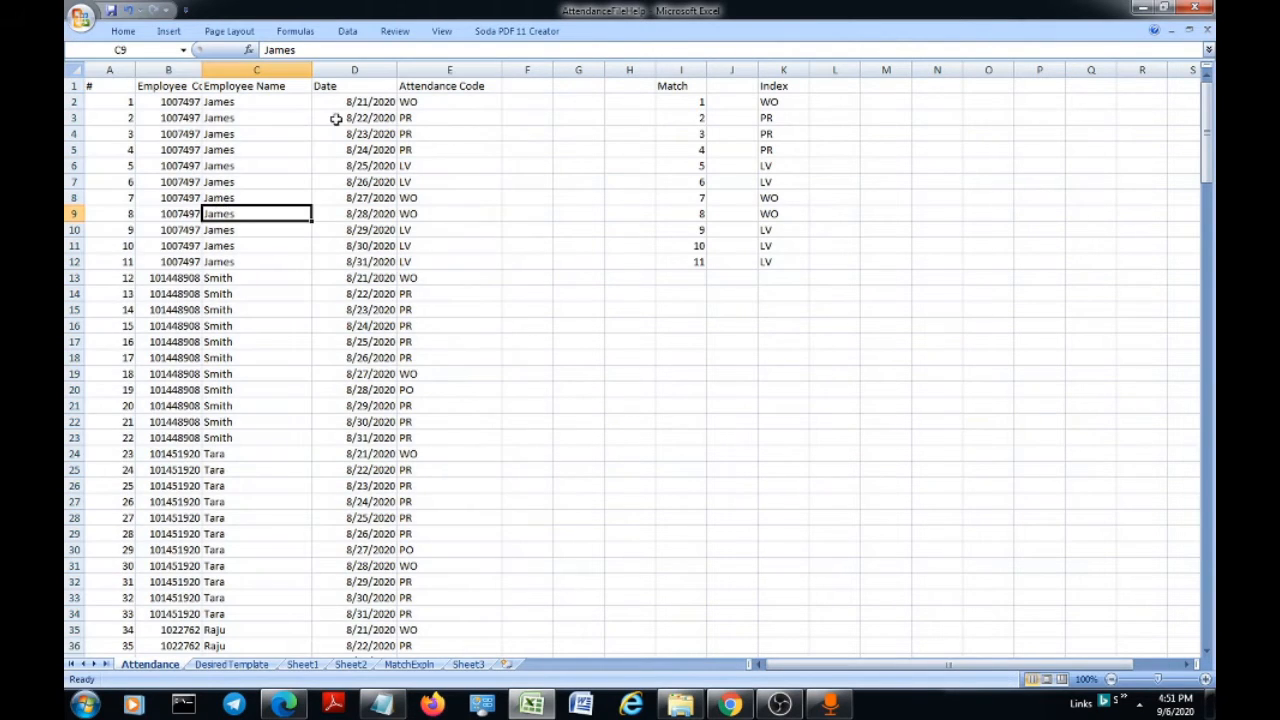
drag(246, 106, 248, 258)
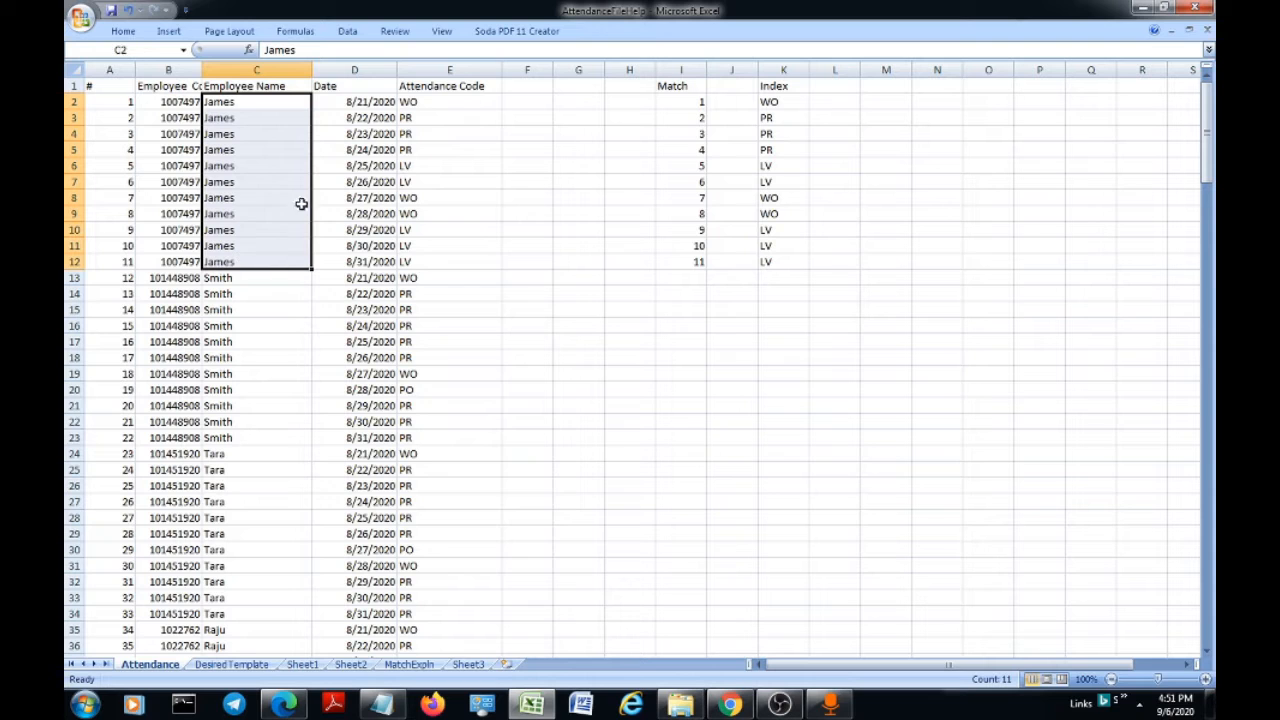
drag(372, 103, 396, 506)
scroll(424, 400, down, 5)
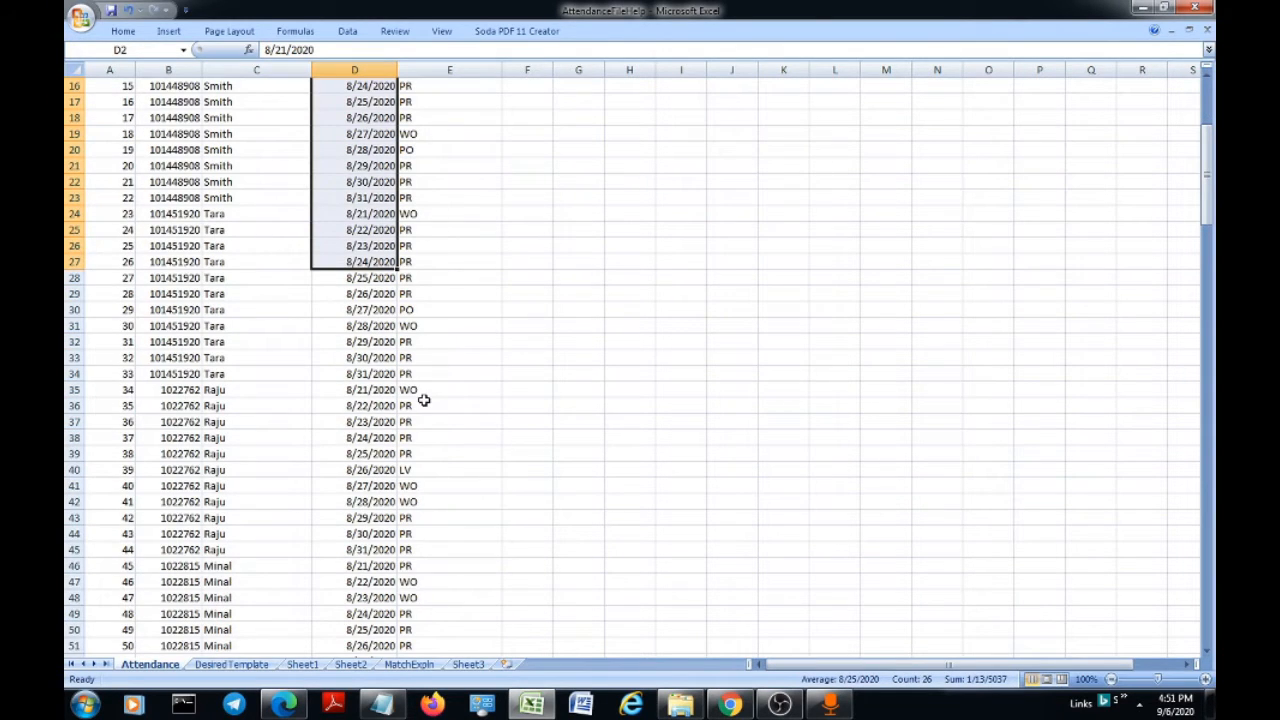
scroll(424, 400, up, 5)
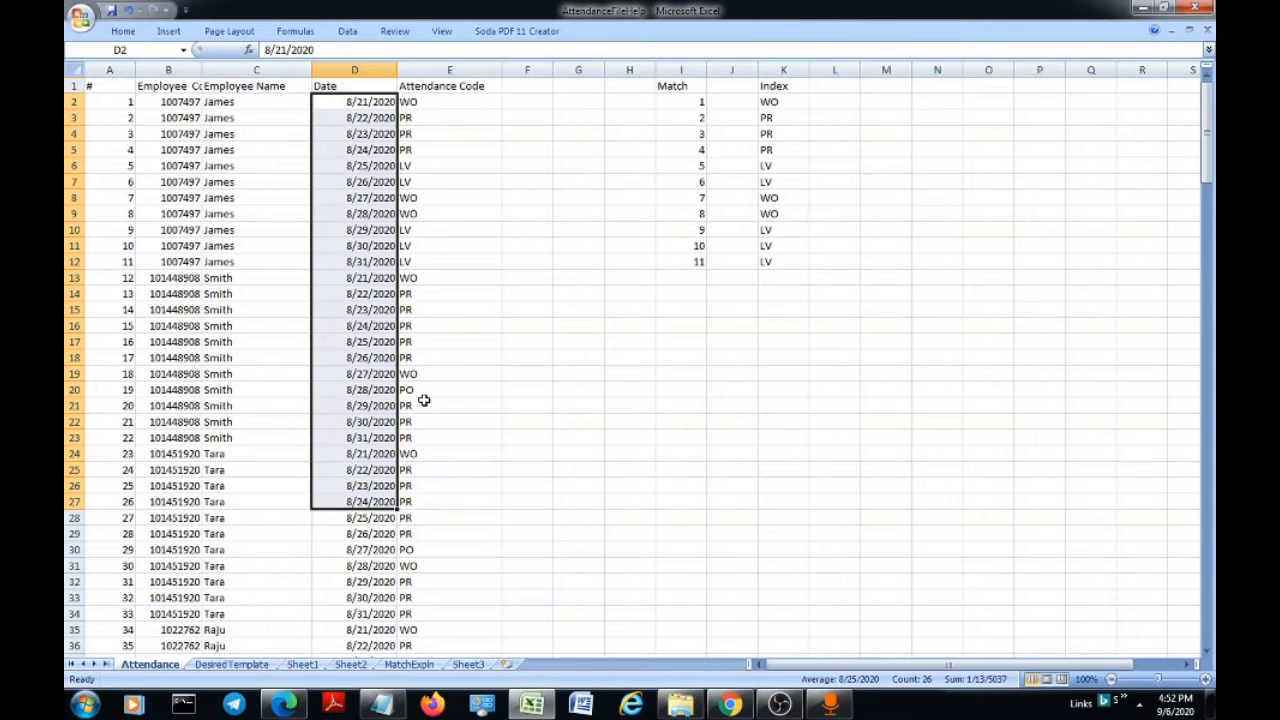
click(230, 665)
click(155, 665)
click(240, 666)
click(311, 116)
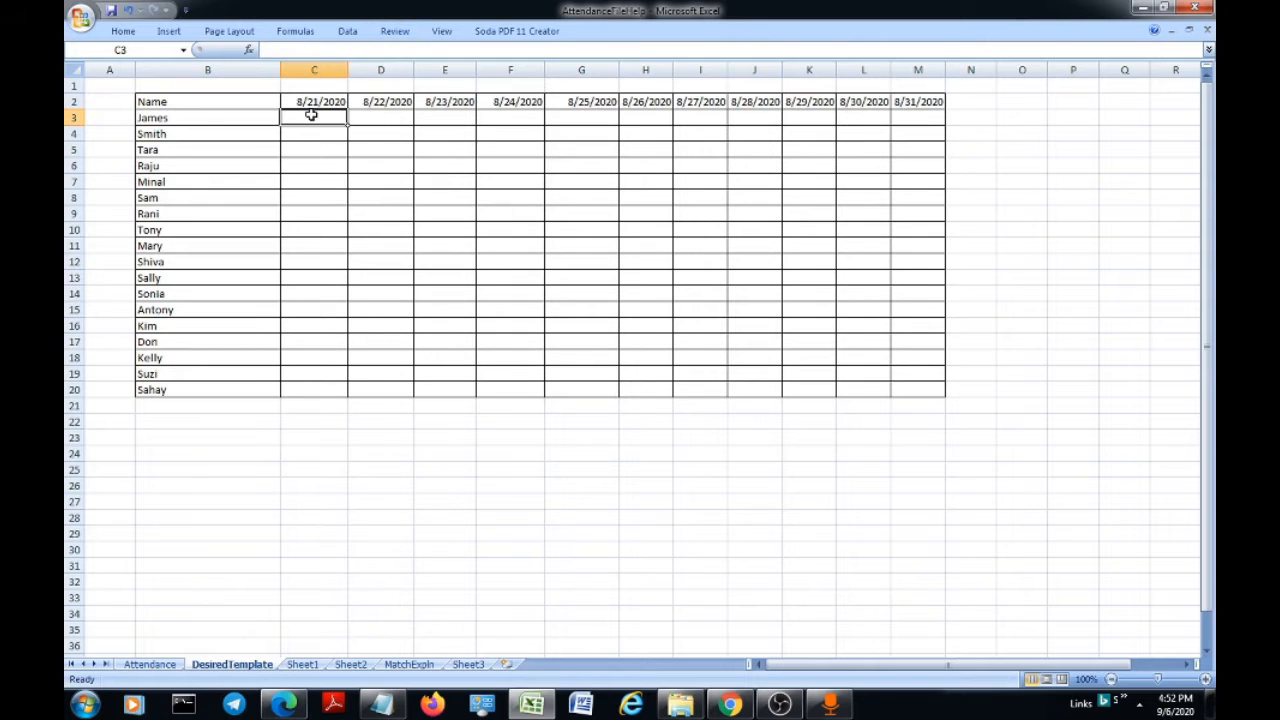
drag(311, 116, 929, 394)
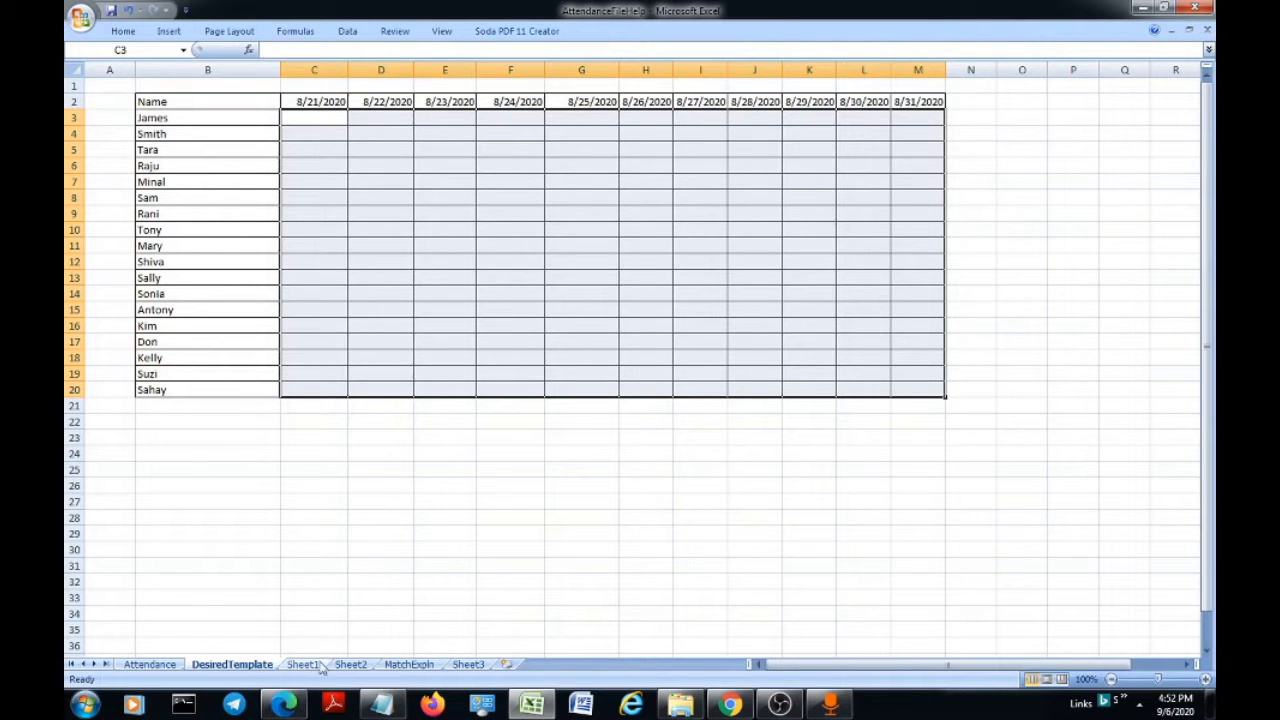
Copy the Employee Name column C1:C199 from the Attendance sheet and paste it at cell C207 of Sheet3.
click(150, 664)
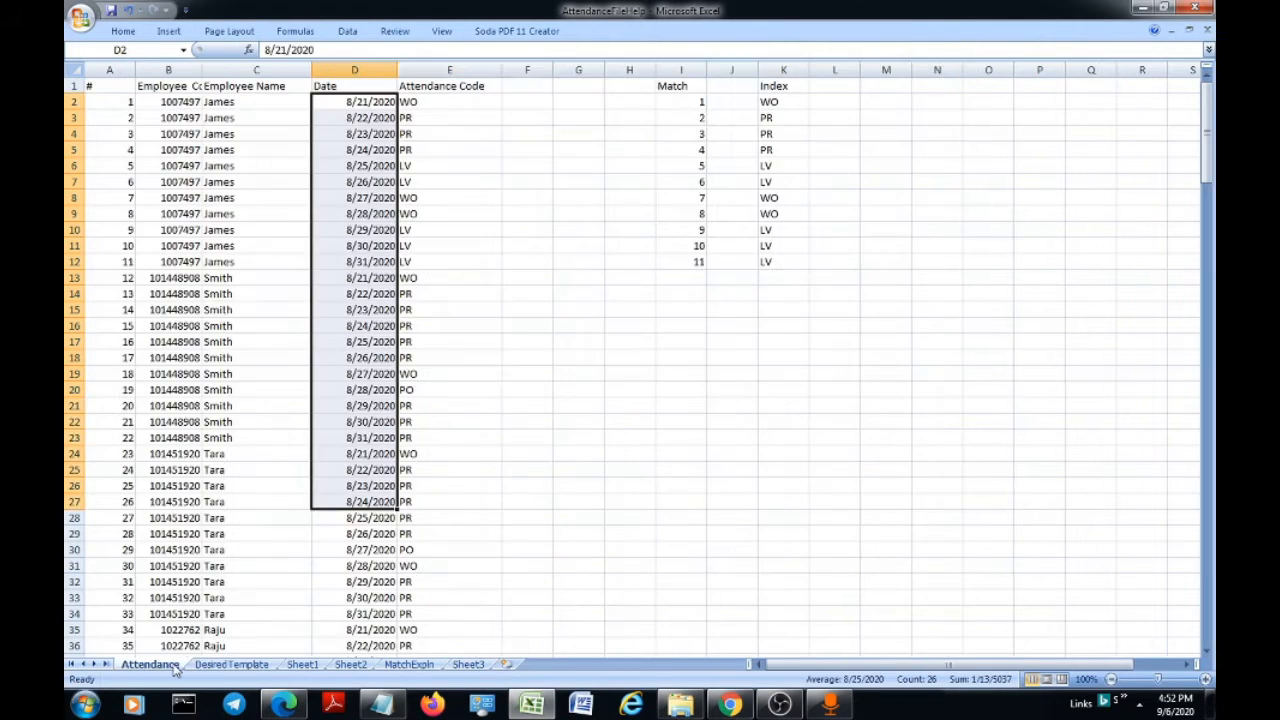
drag(252, 88, 243, 611)
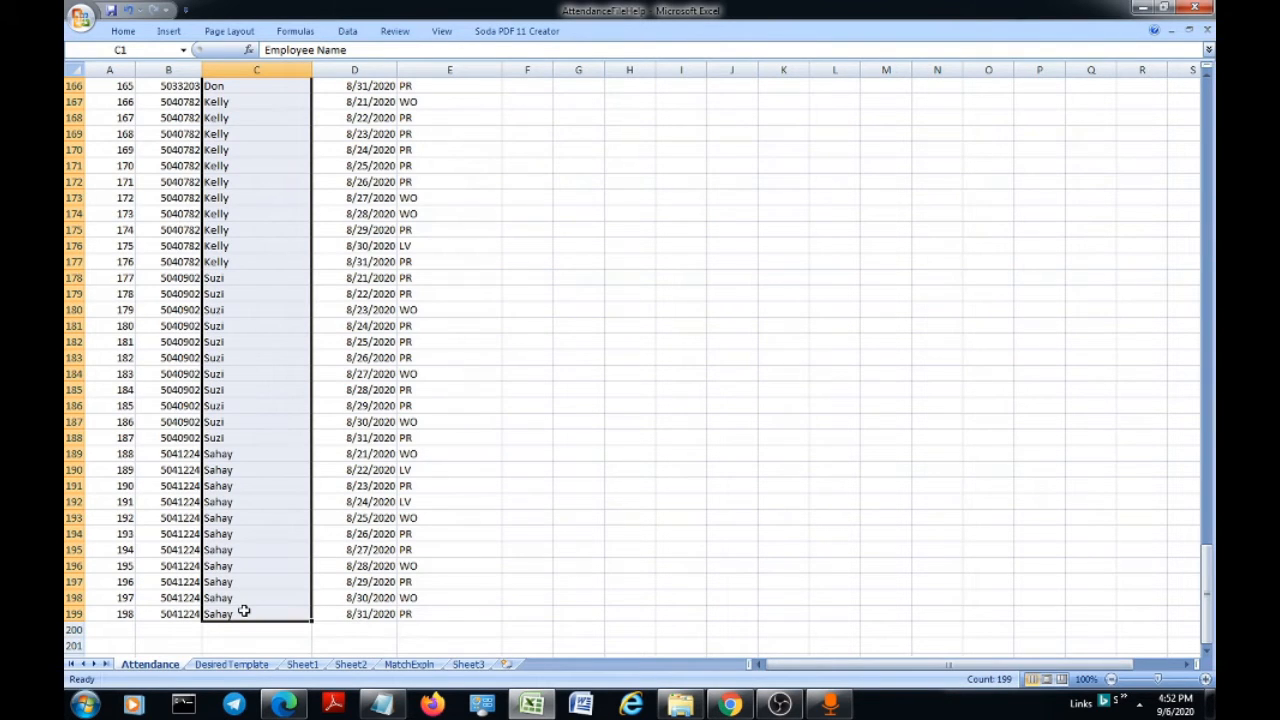
key(ctrl+c)
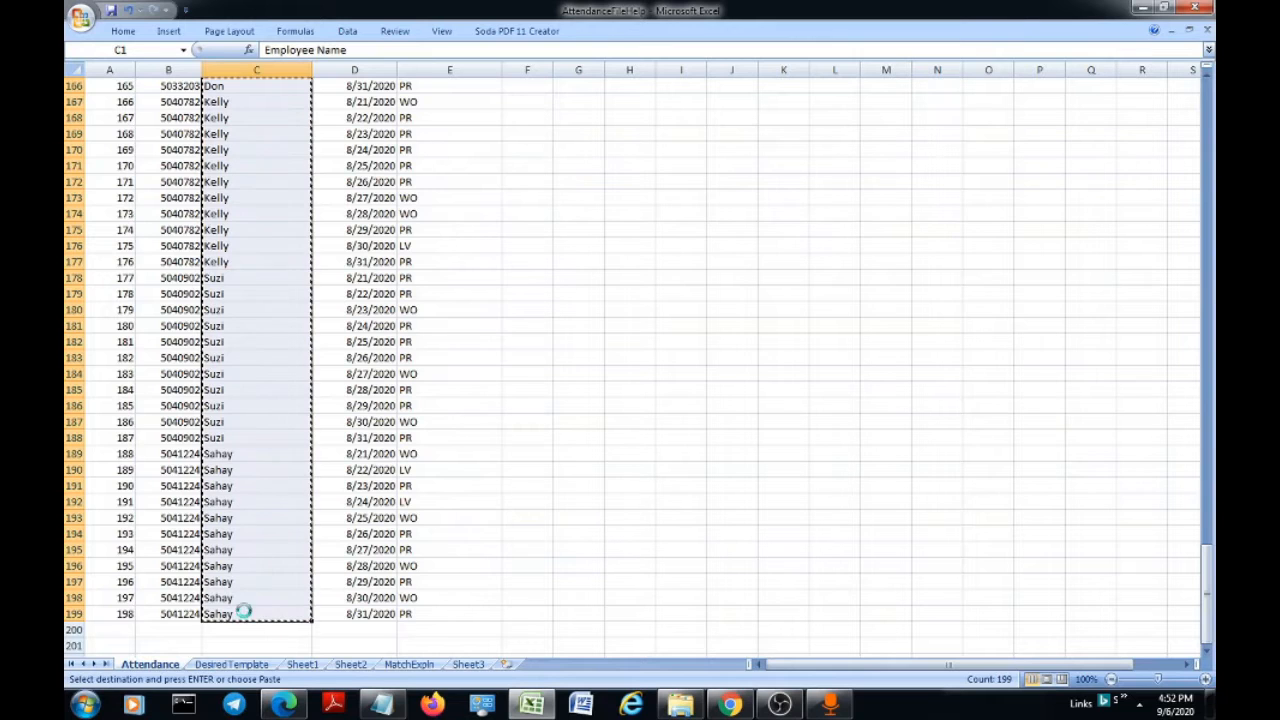
click(478, 664)
scroll(272, 395, down, 3)
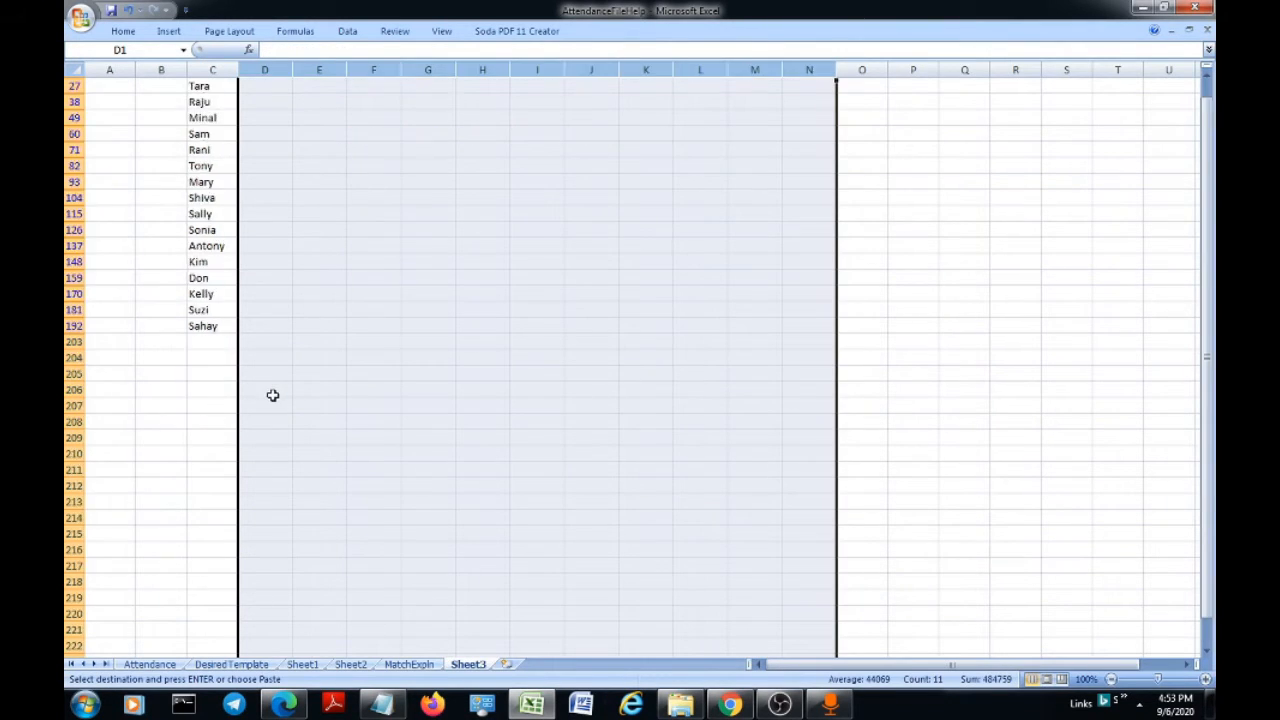
click(224, 385)
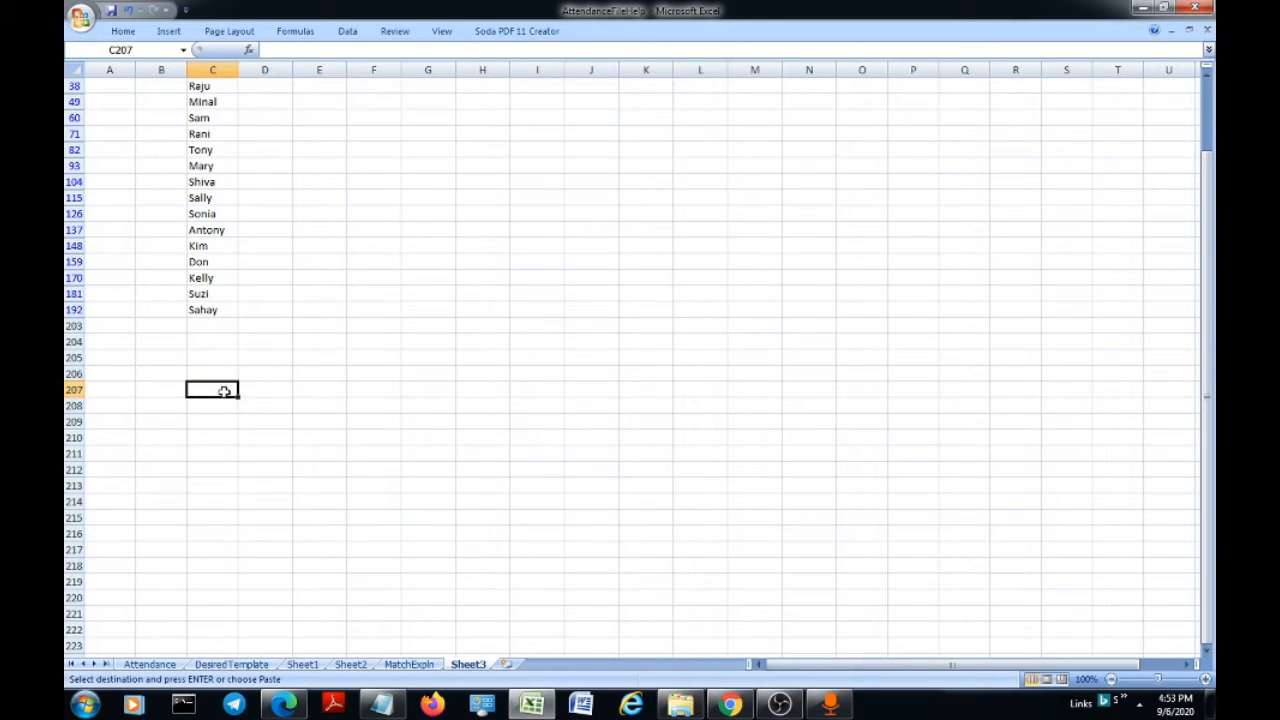
right_click(222, 390)
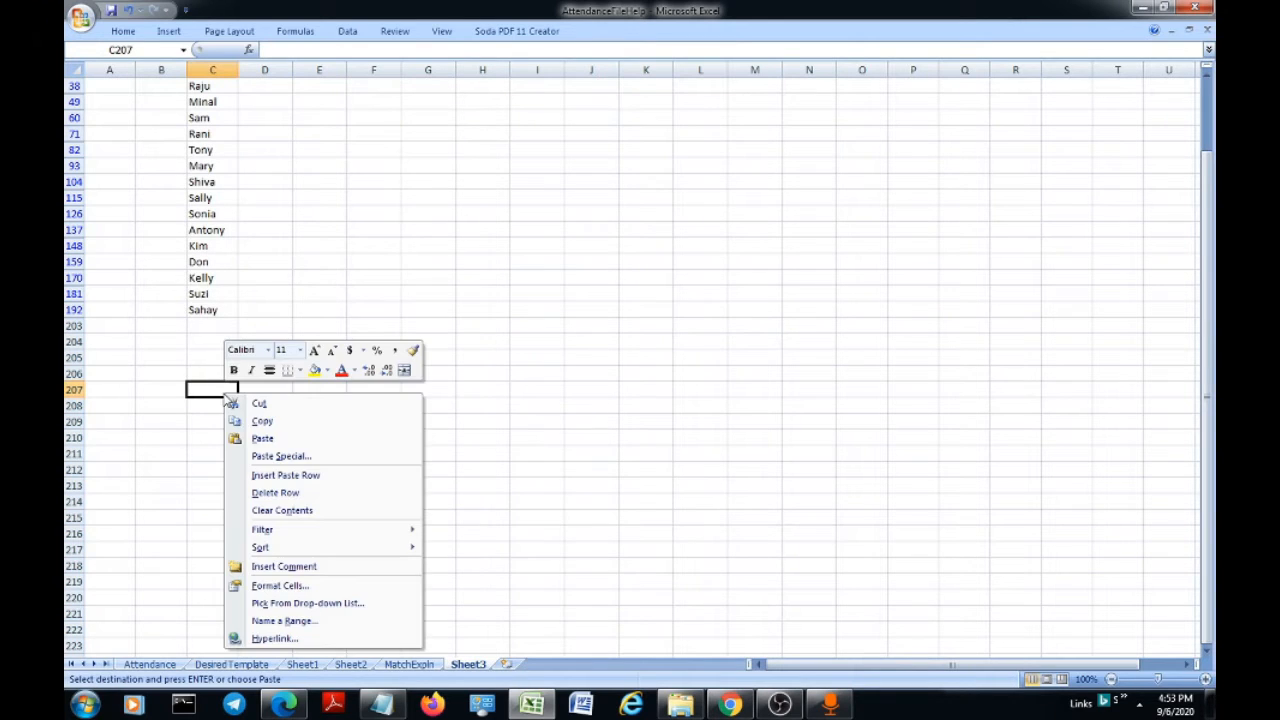
click(296, 440)
scroll(512, 403, down, 1)
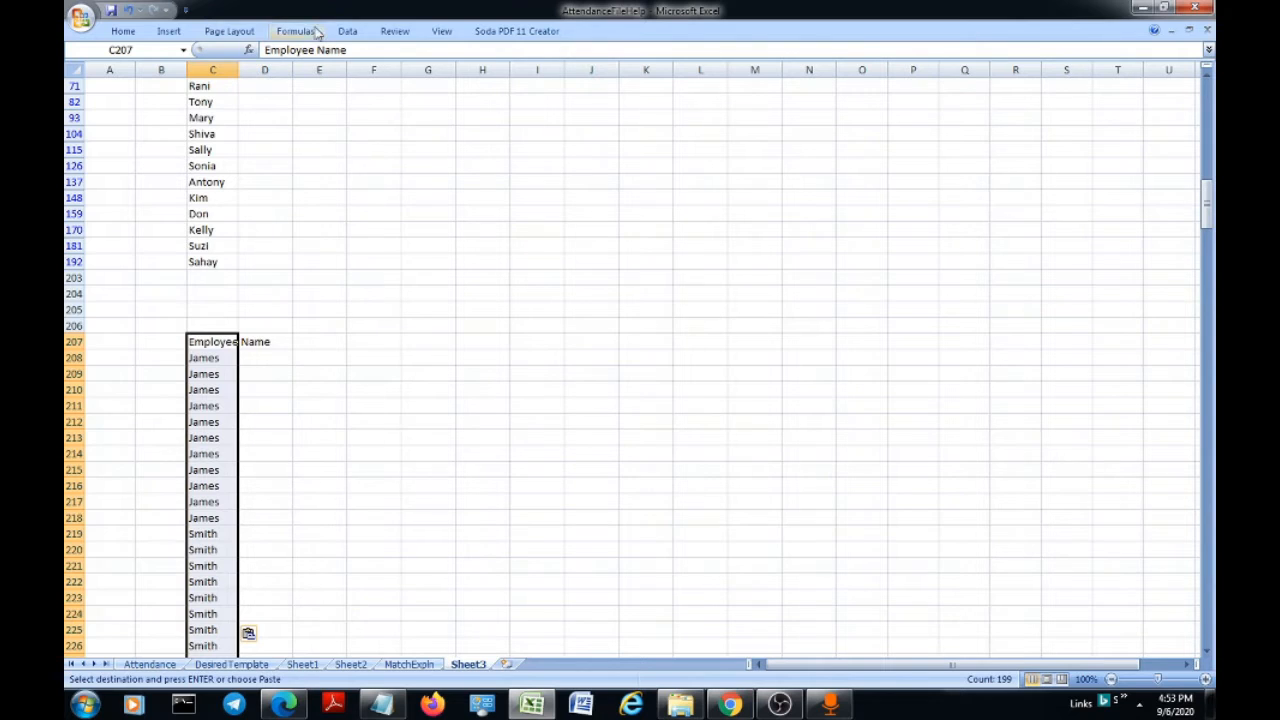
Filter the pasted name list C207:C405 in place with Advanced Filter, keeping unique records only.
click(345, 33)
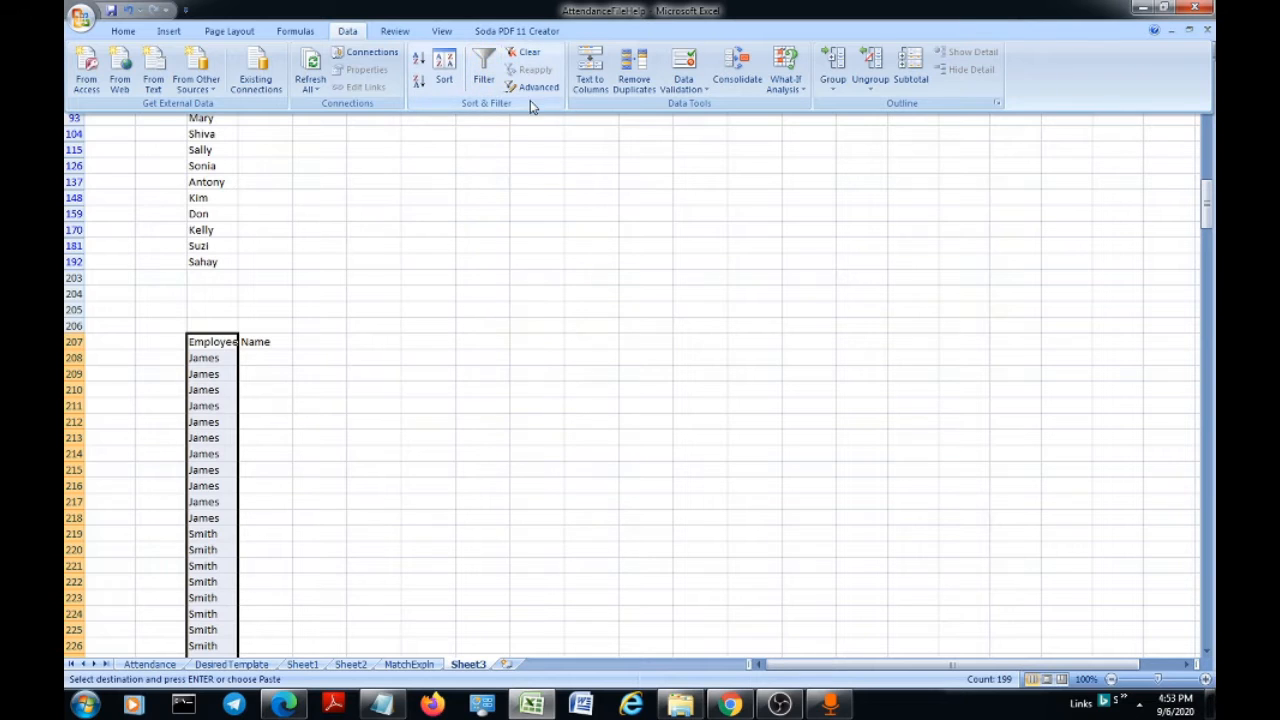
click(489, 64)
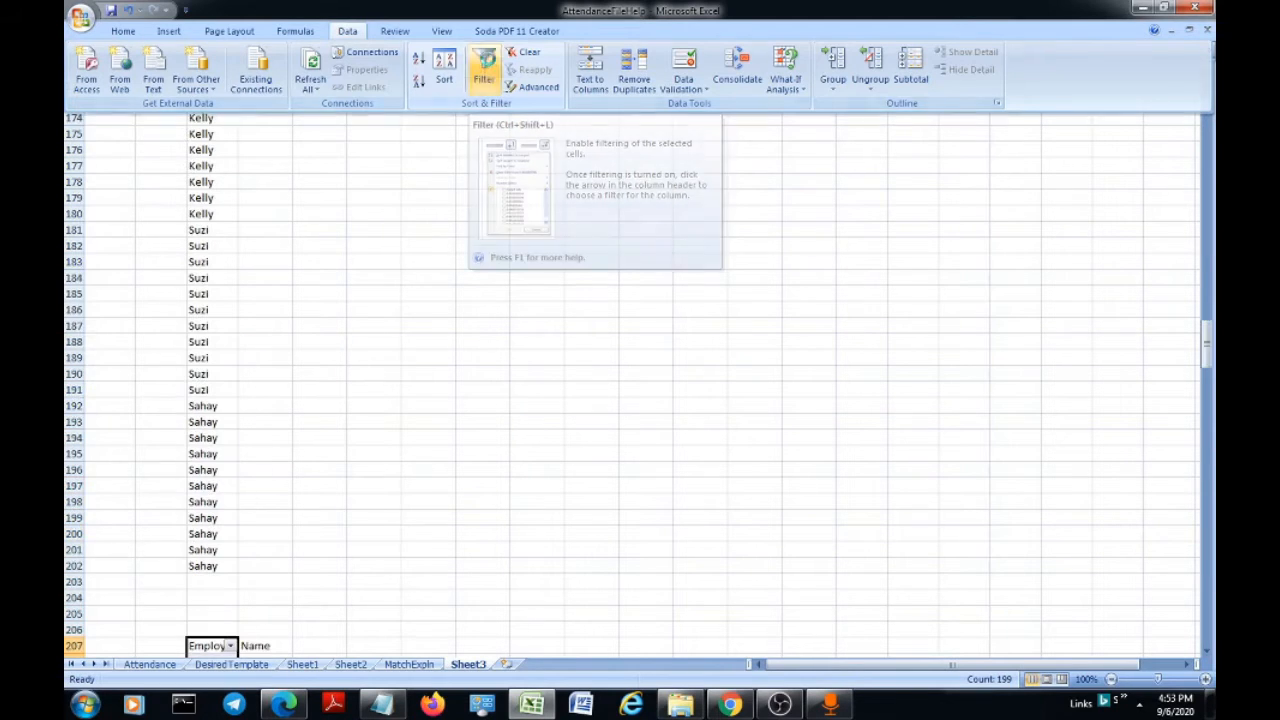
scroll(313, 462, down, 7)
scroll(313, 462, down, 4)
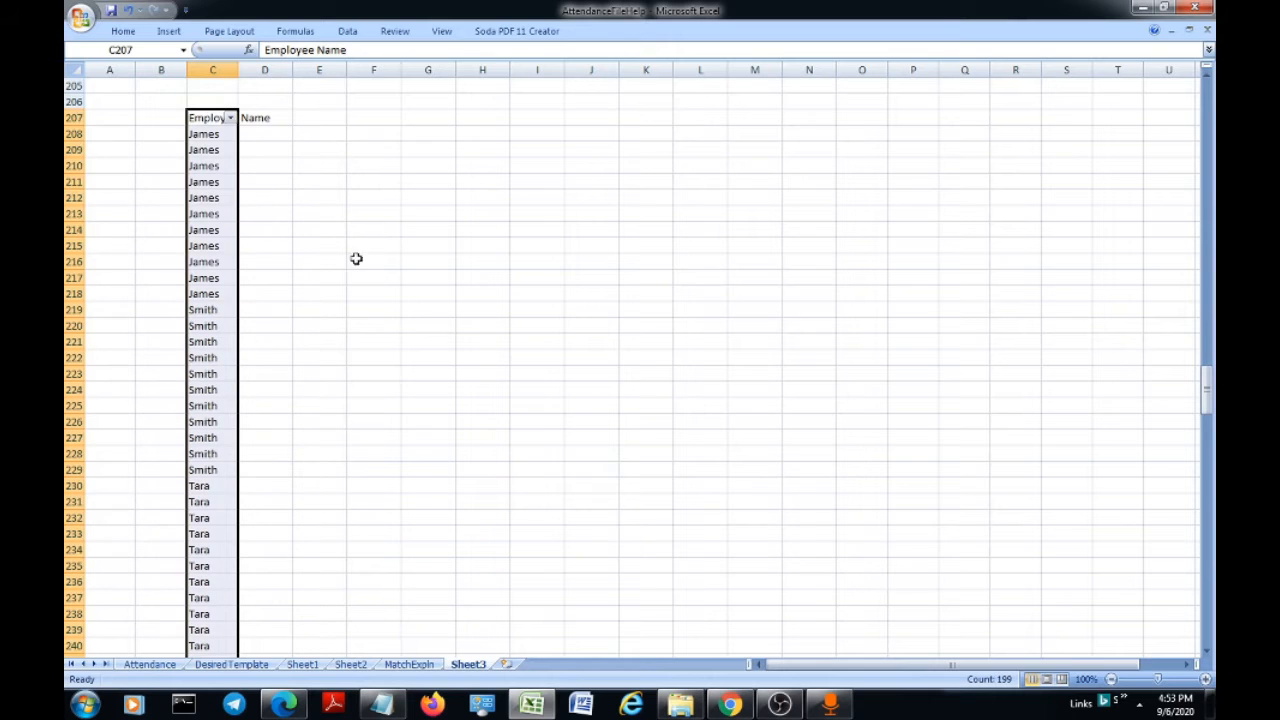
scroll(425, 120, up, 2)
click(346, 33)
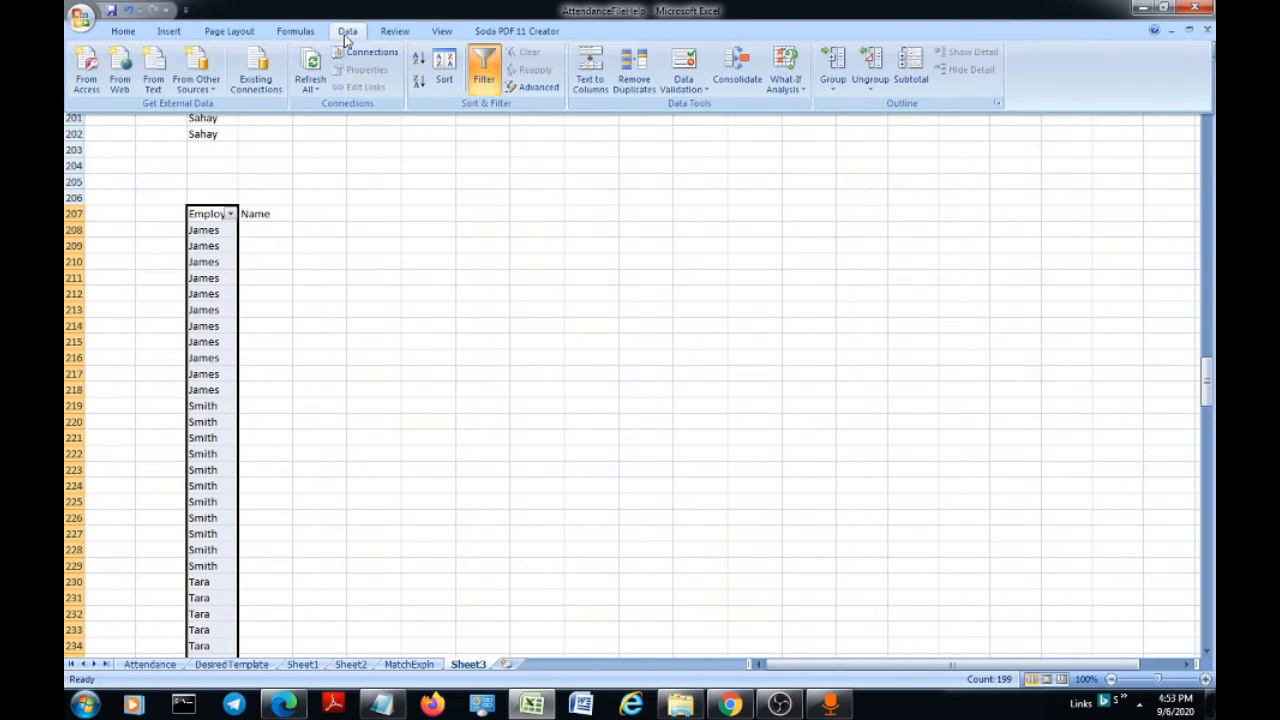
click(535, 88)
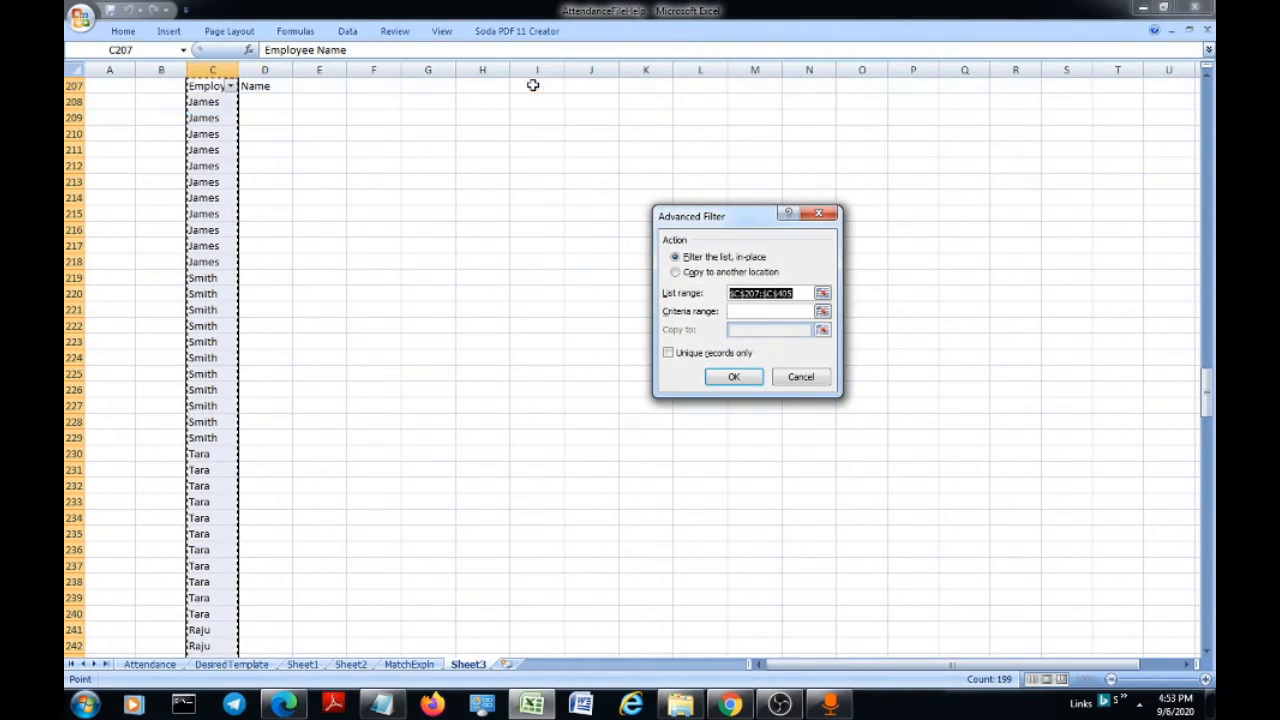
click(669, 355)
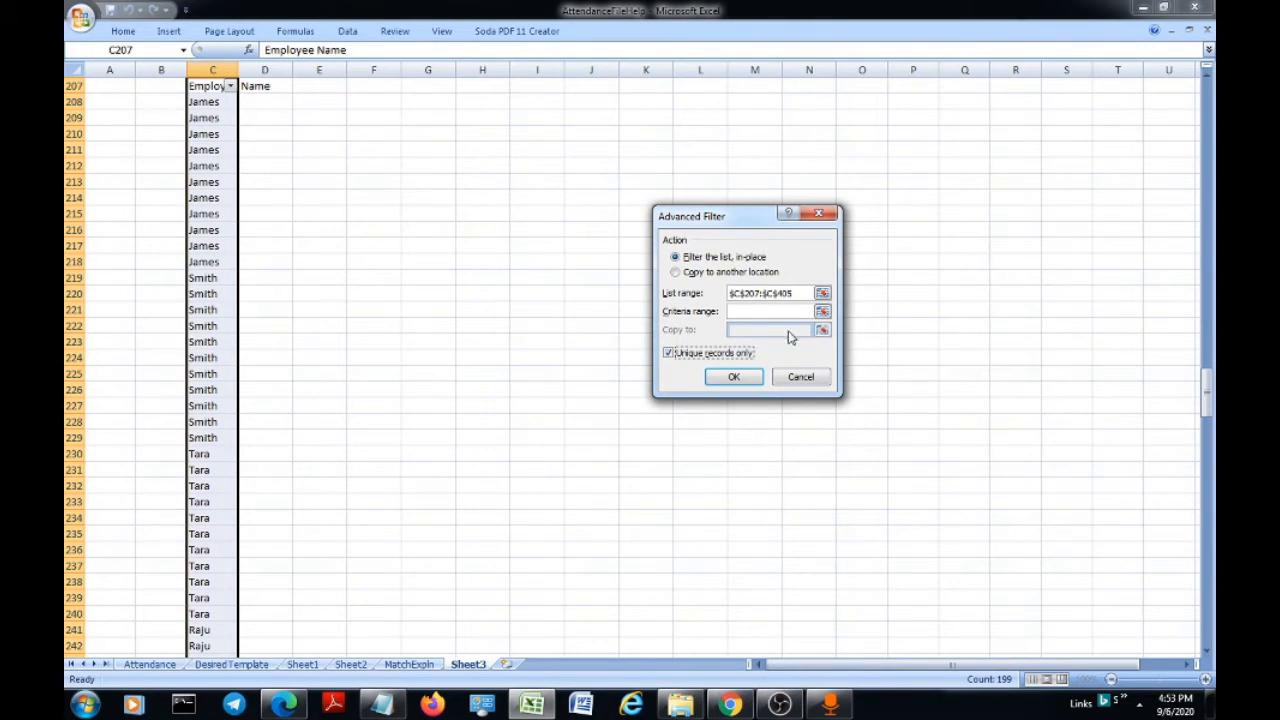
click(737, 379)
scroll(480, 337, up, 2)
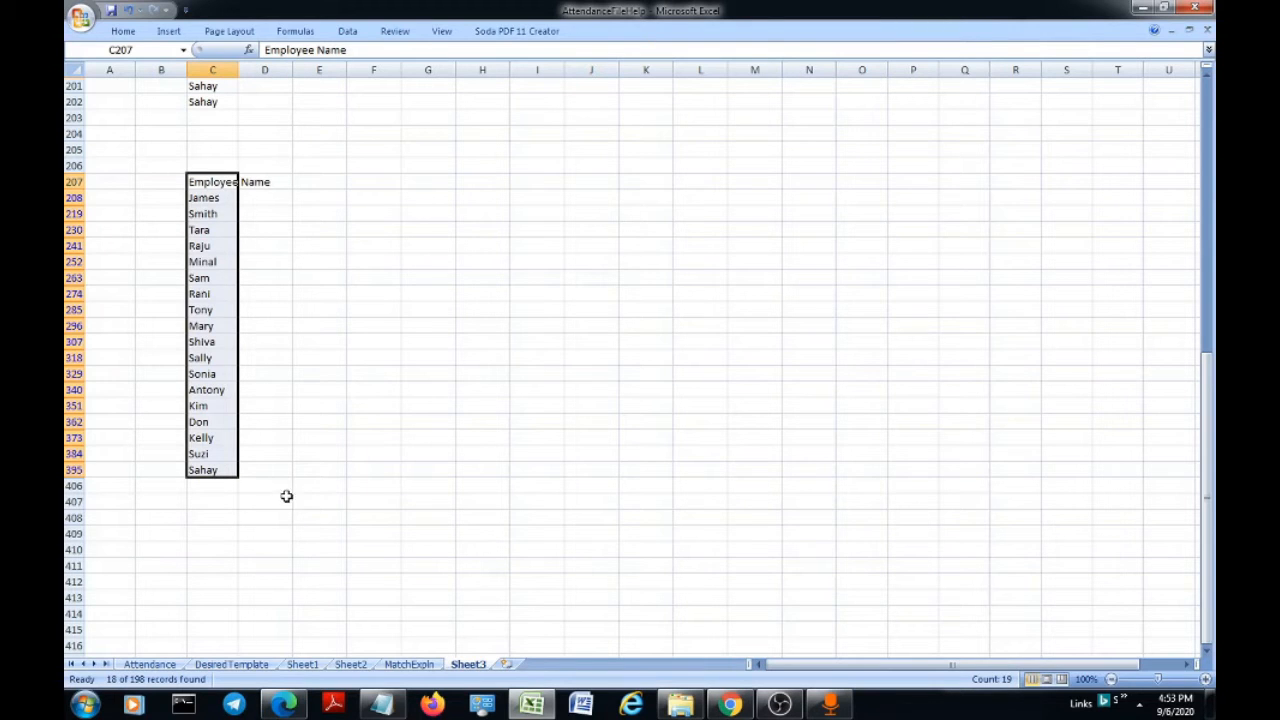
Copy the dates 8/21/2020 to 8/31/2020 from D2:D12 of the Attendance sheet and paste them transposed at D207 of Sheet3.
click(158, 665)
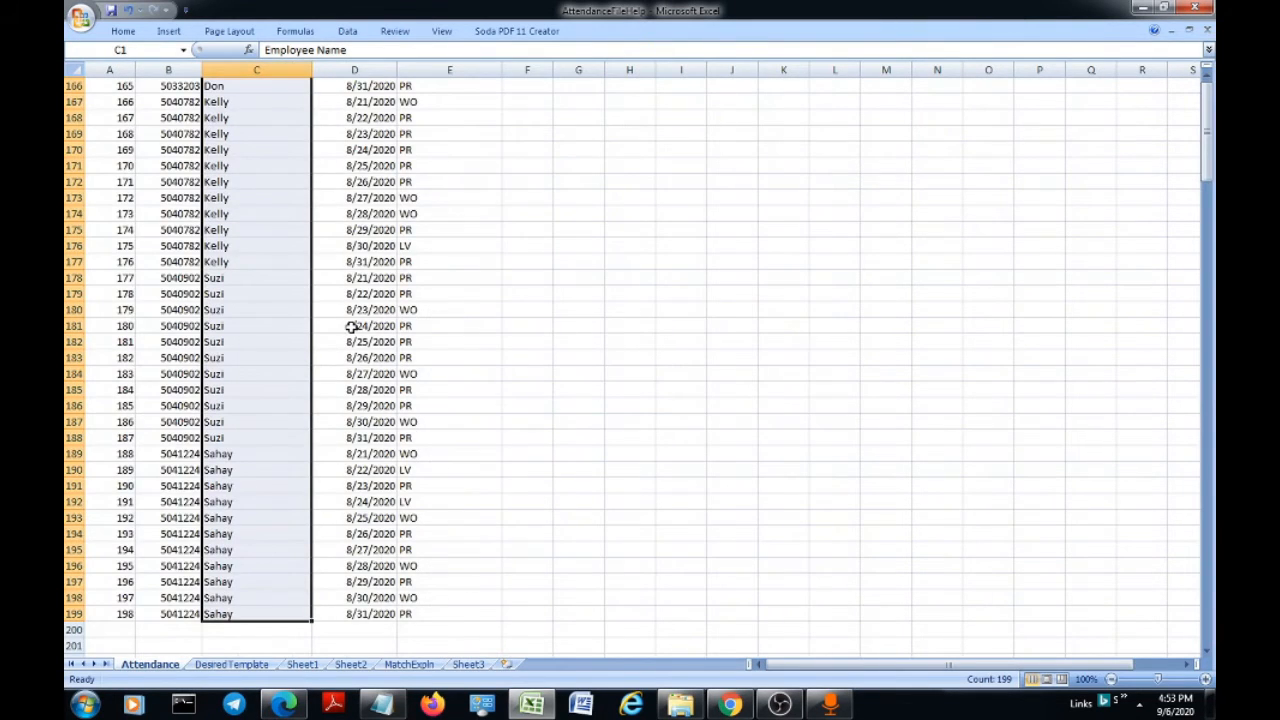
scroll(350, 327, up, 20)
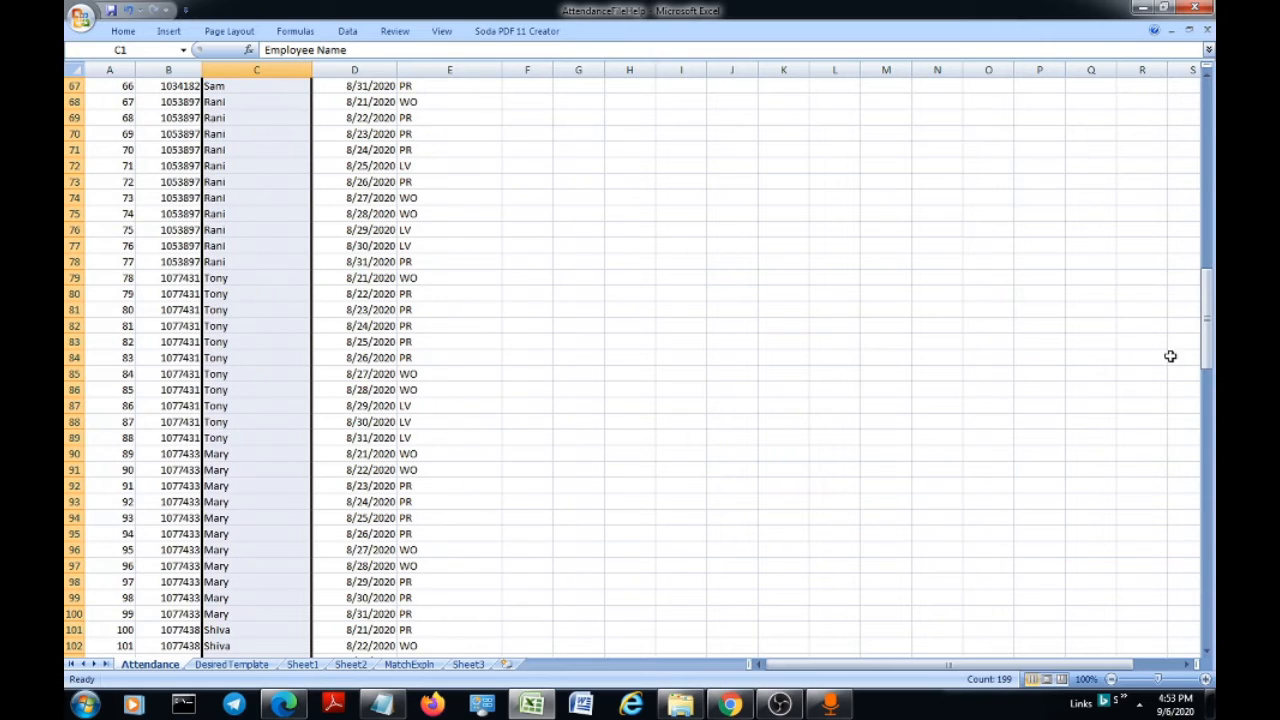
drag(1210, 352, 1210, 100)
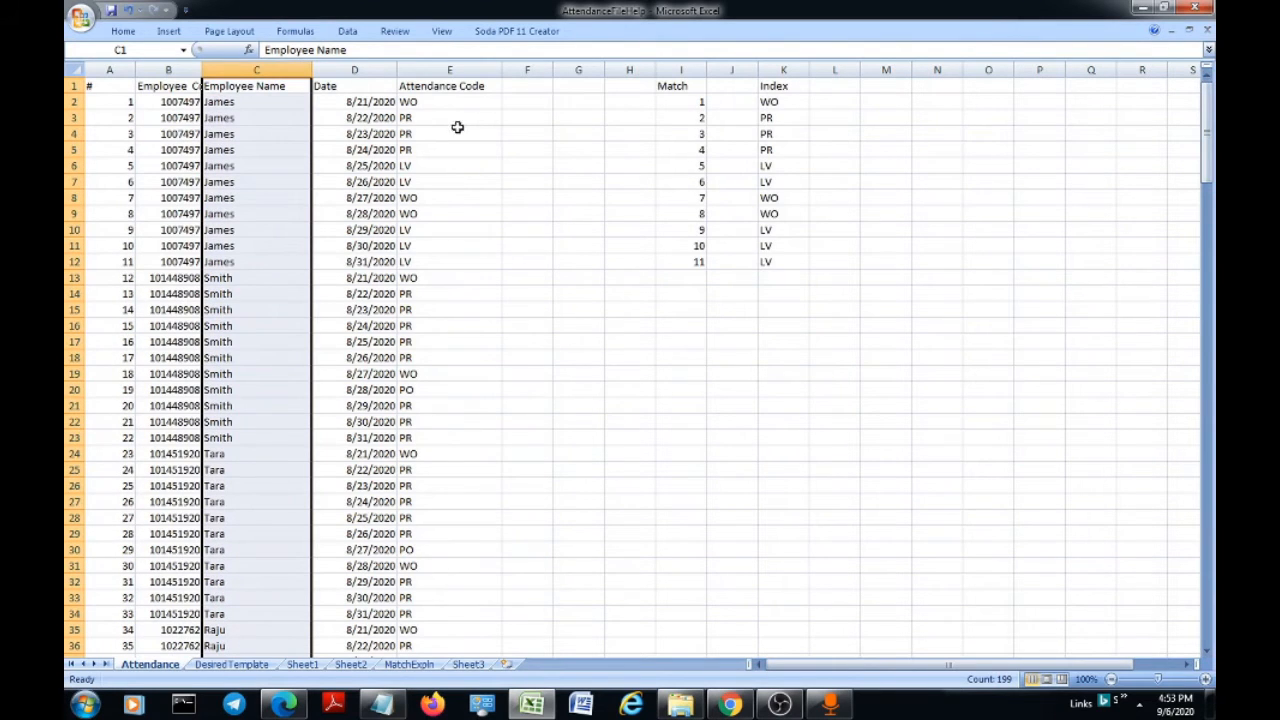
click(370, 101)
drag(370, 101, 378, 262)
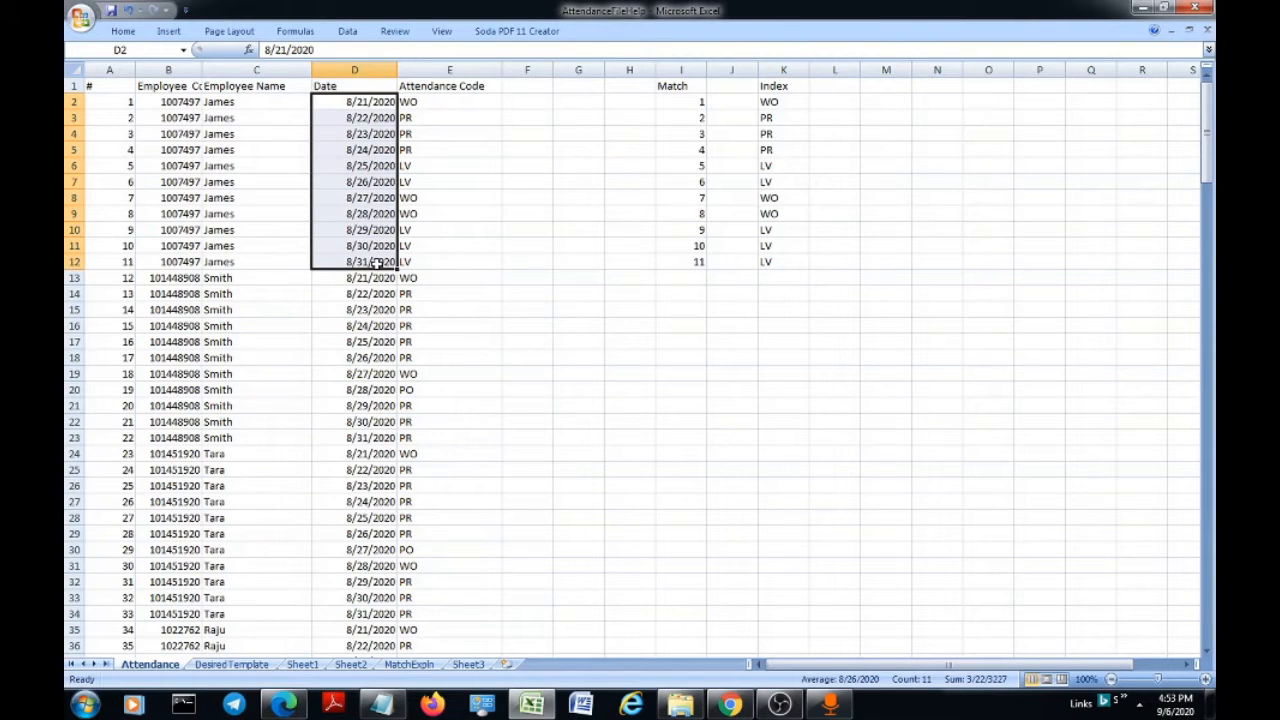
key(ctrl+c)
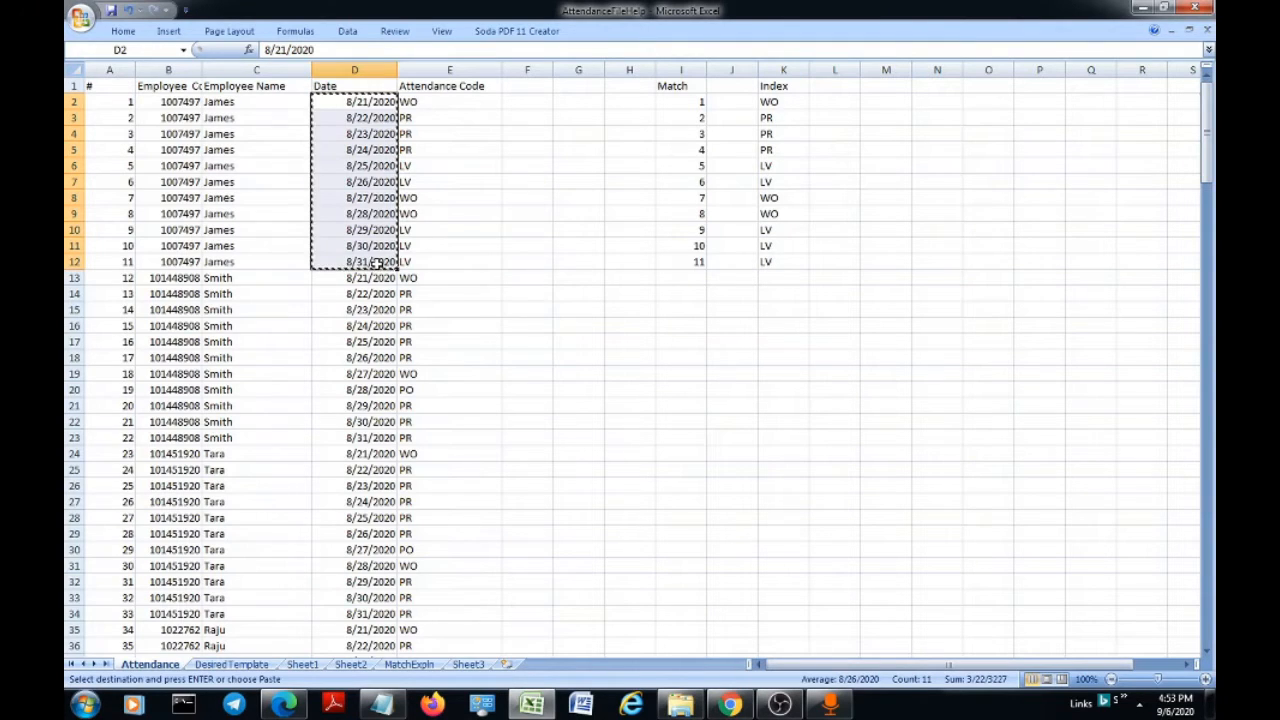
click(470, 665)
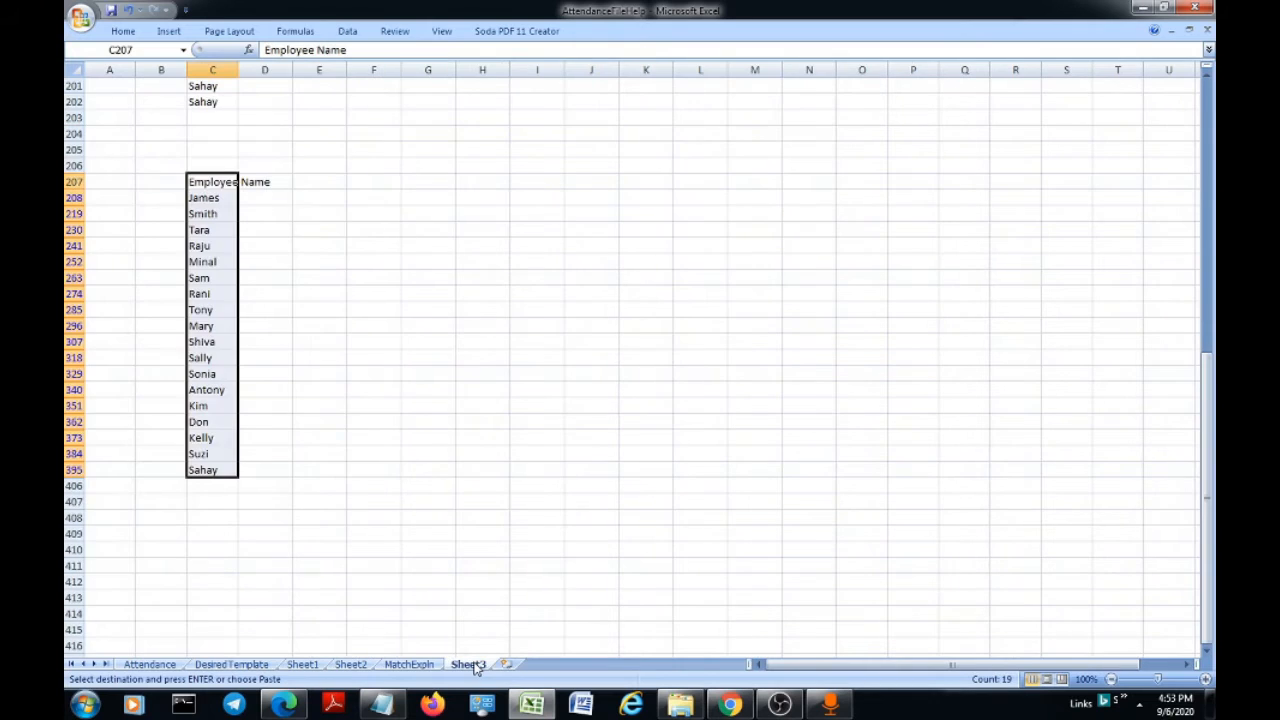
click(268, 180)
right_click(268, 180)
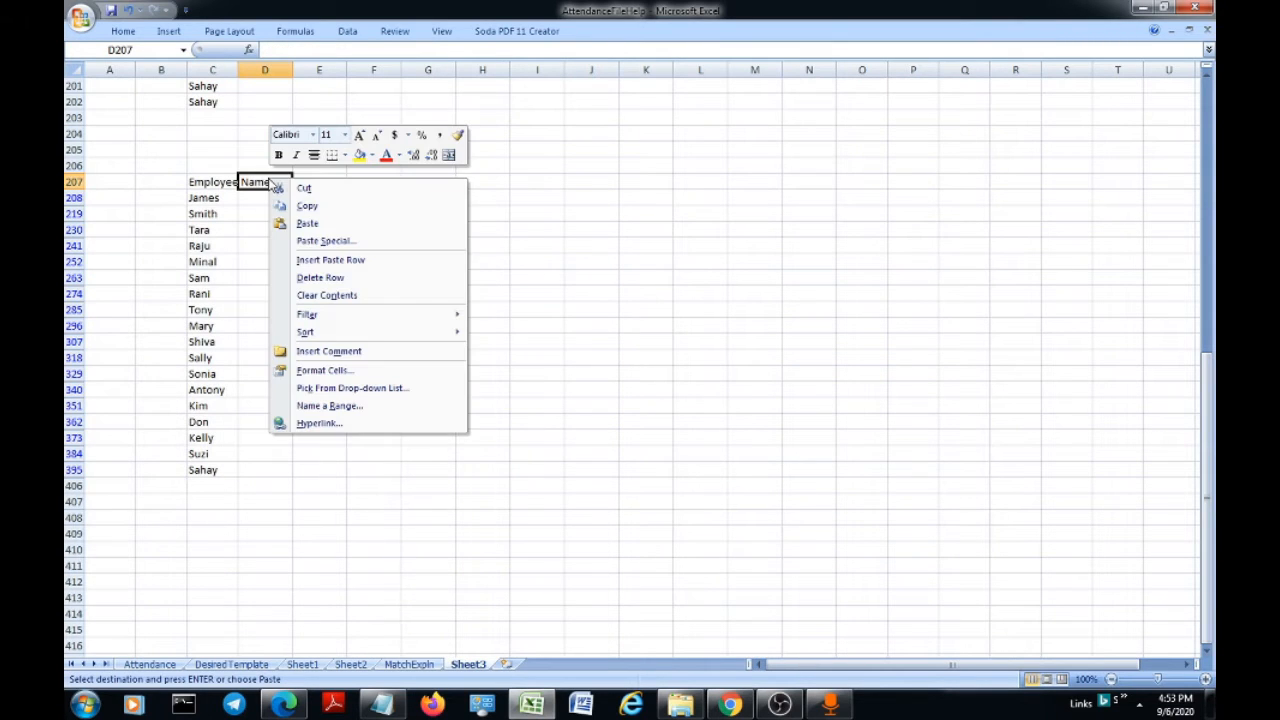
click(331, 242)
click(366, 313)
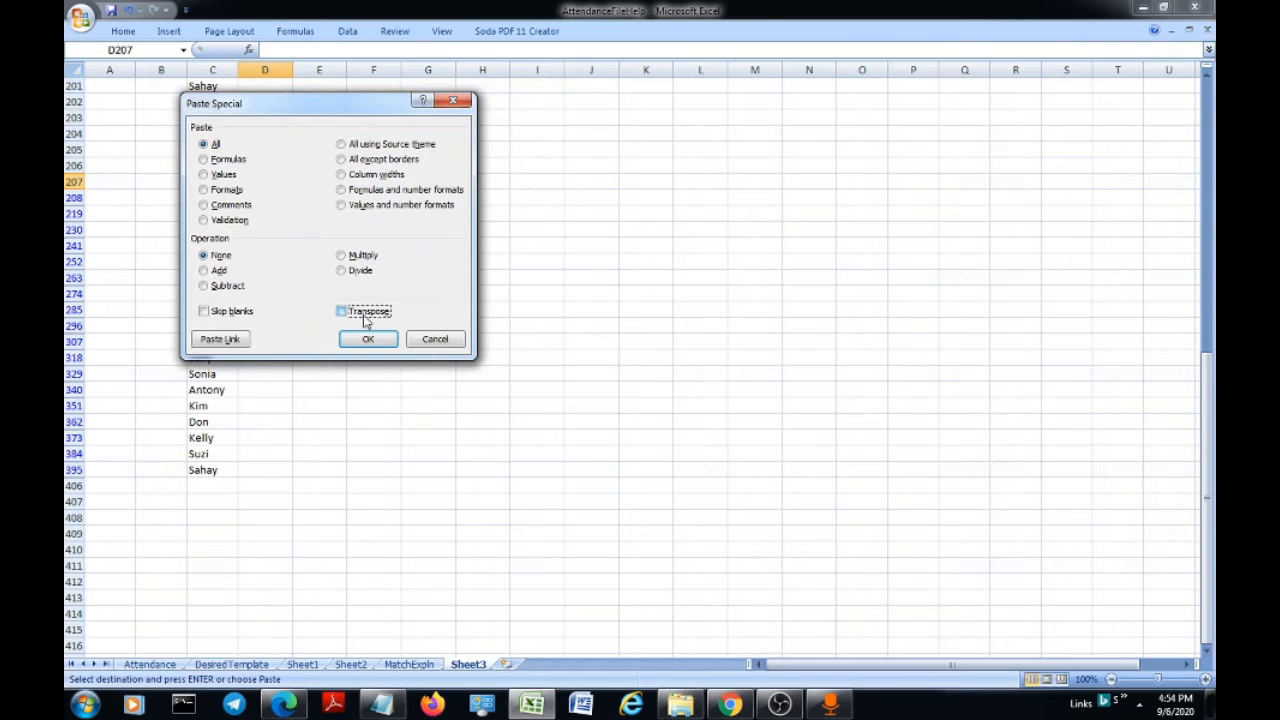
click(366, 339)
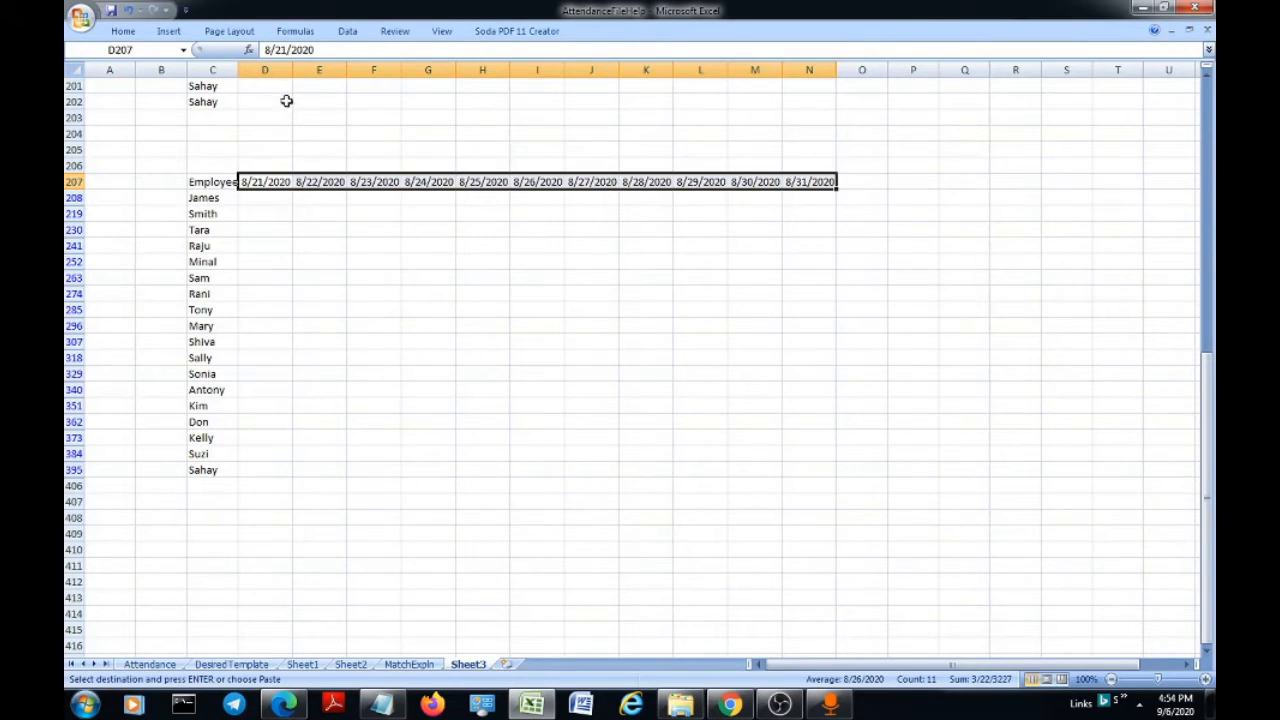
Narrow column N on Sheet3 slightly and view the empty grid on the DesiredTemplate sheet.
drag(835, 69, 827, 69)
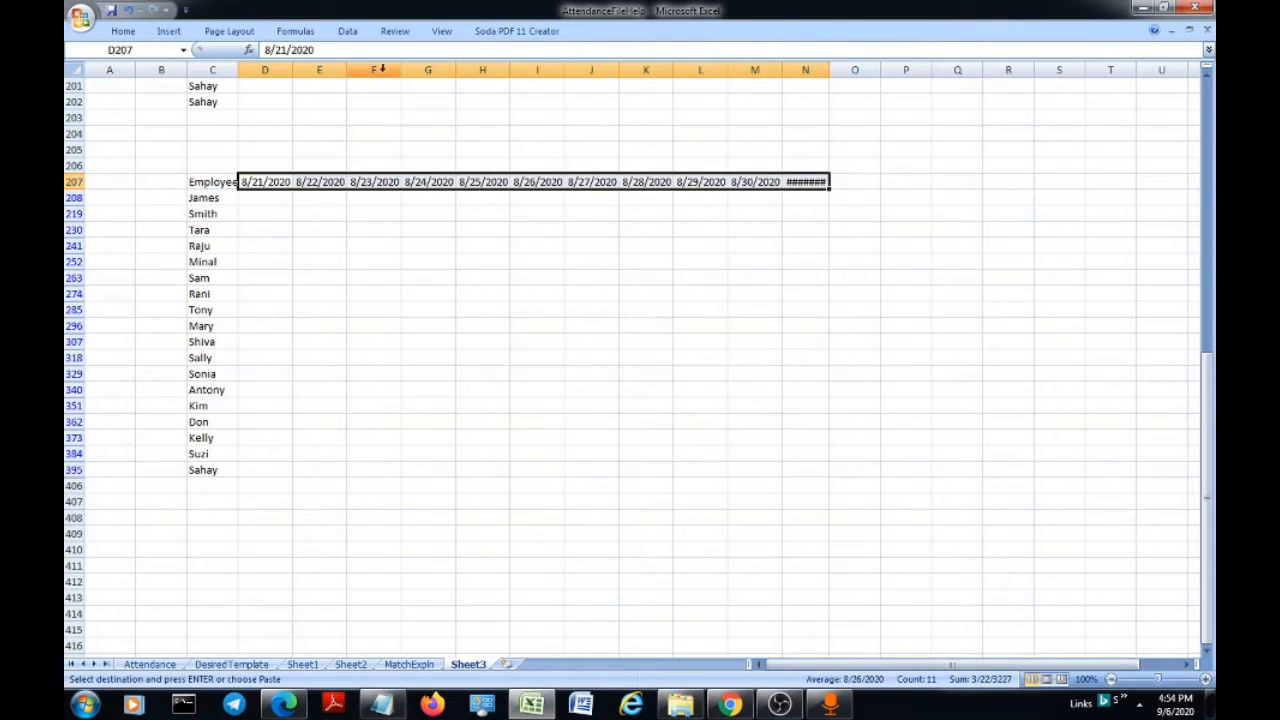
click(250, 664)
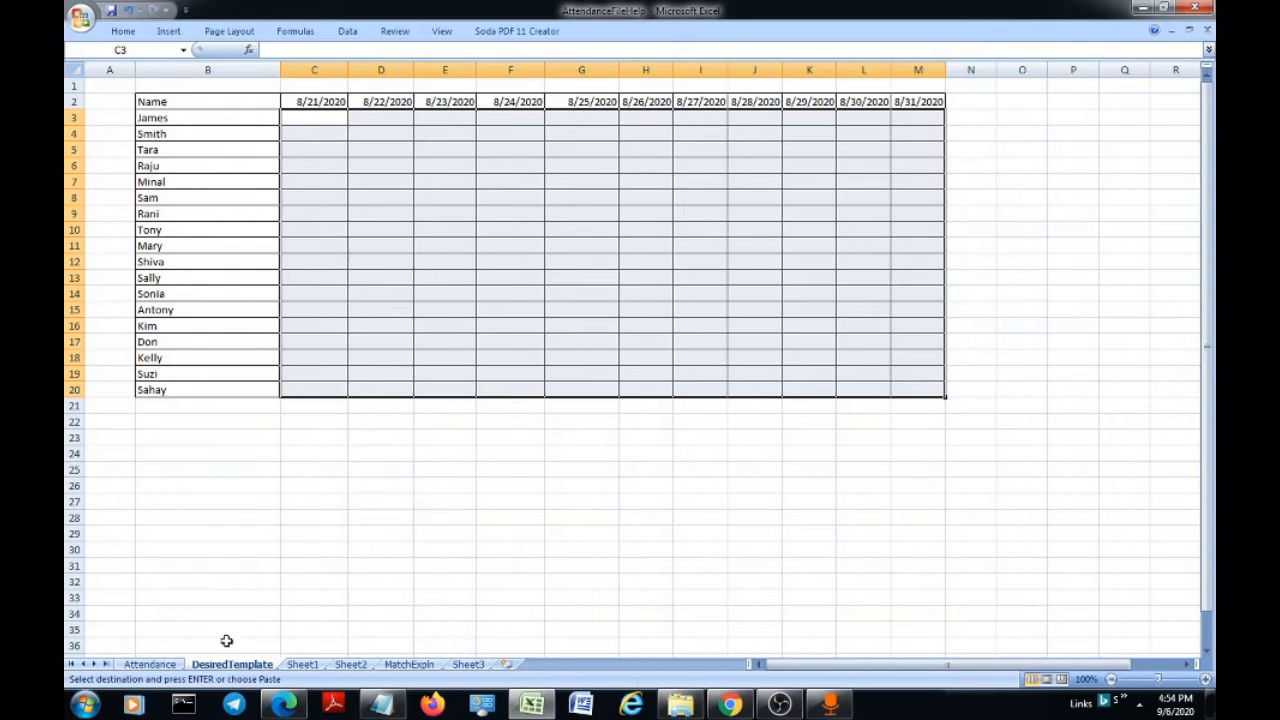
Define the name Names for the employee name range C2:C199 on the Attendance sheet.
click(150, 665)
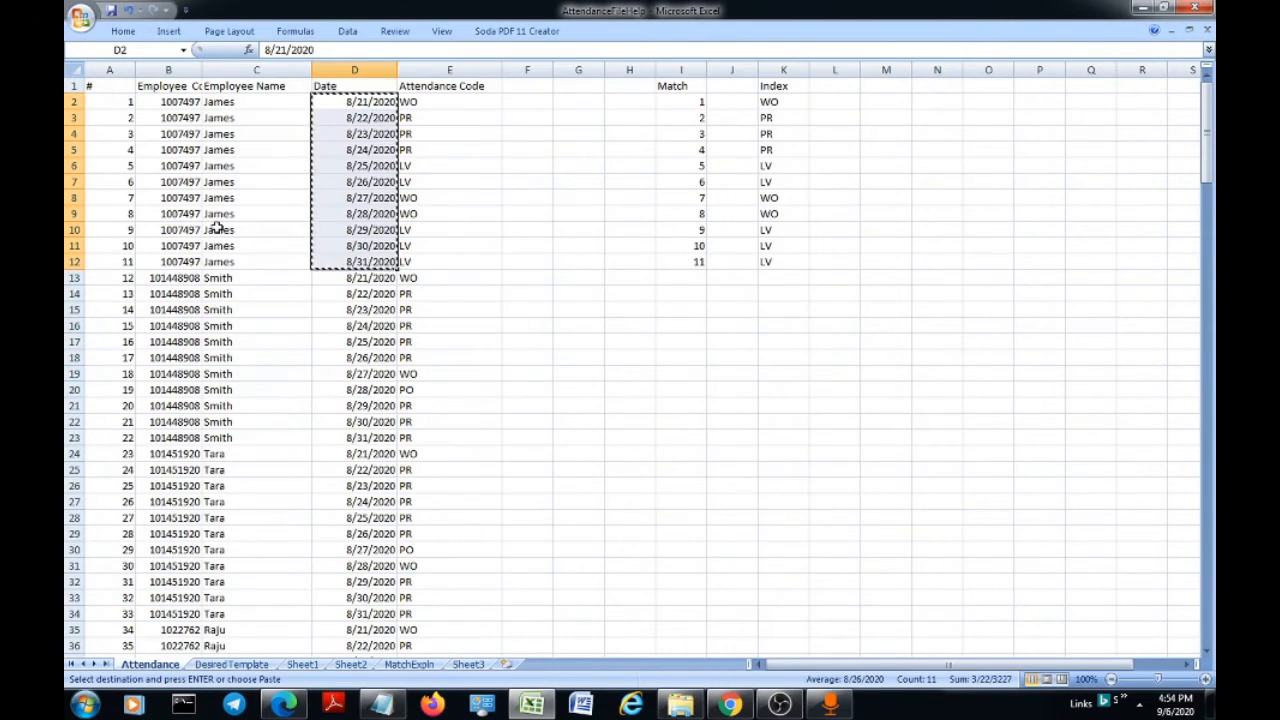
click(395, 230)
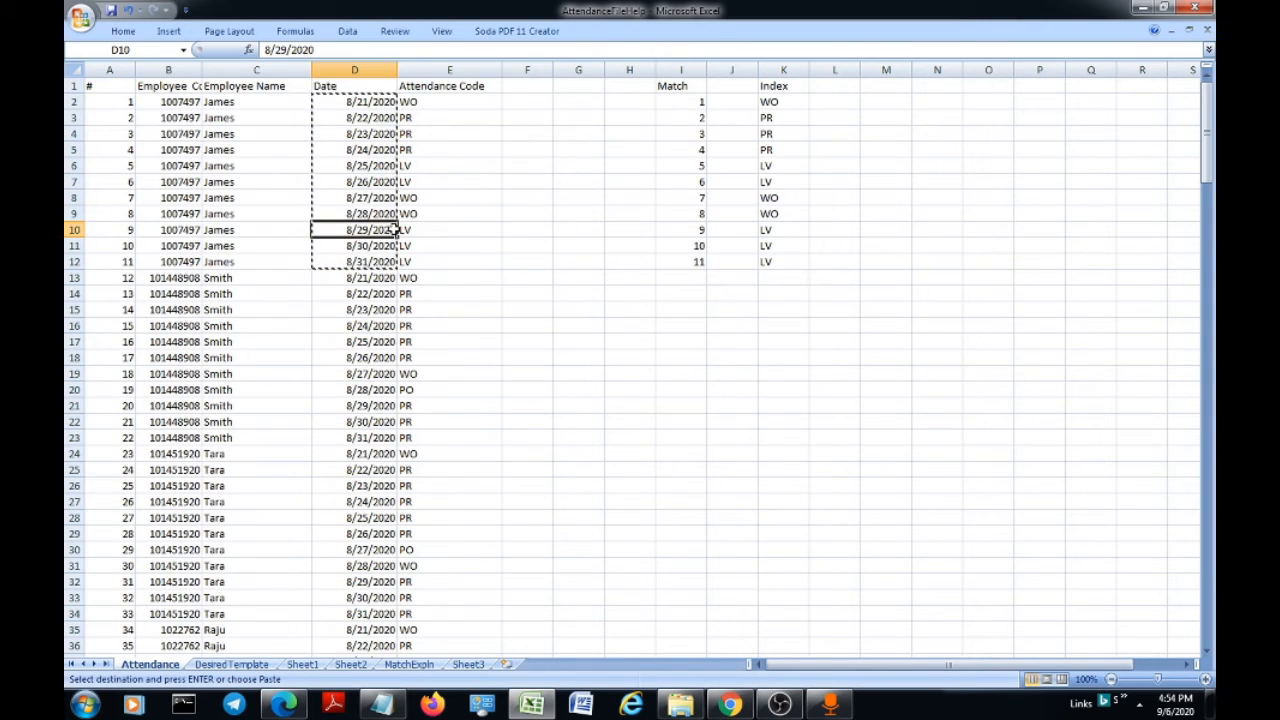
key(Escape)
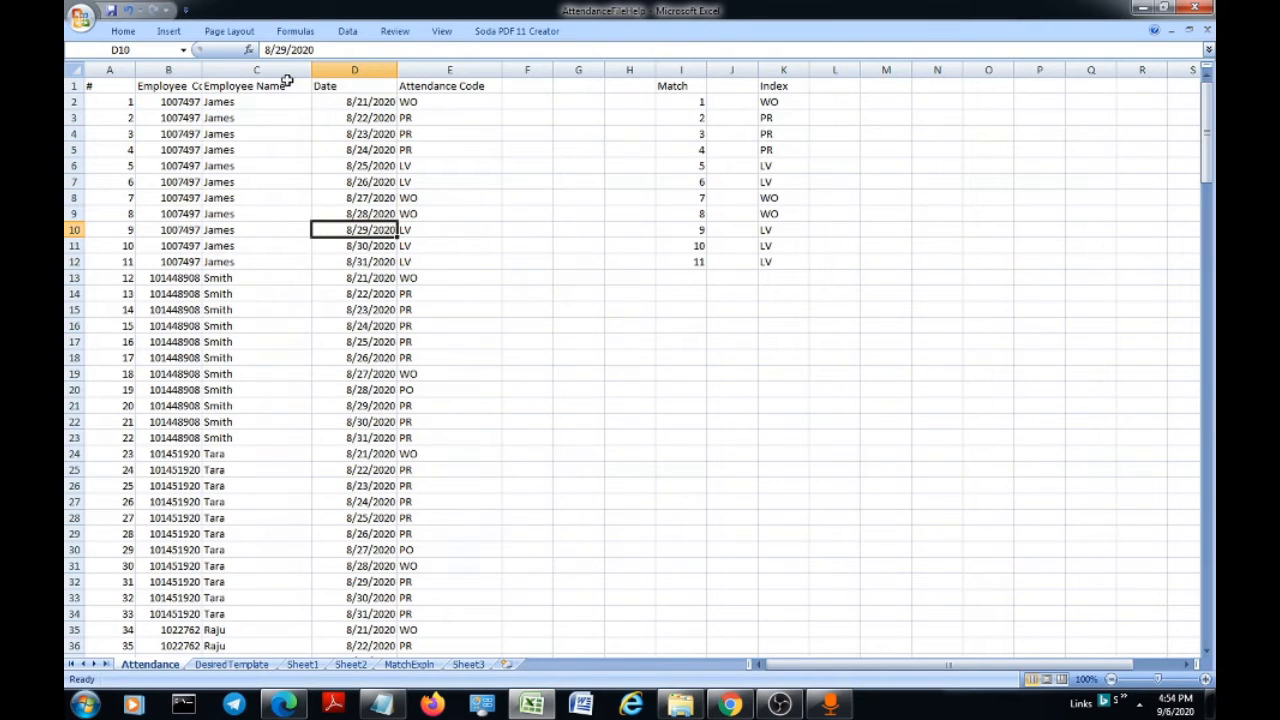
drag(238, 101, 263, 608)
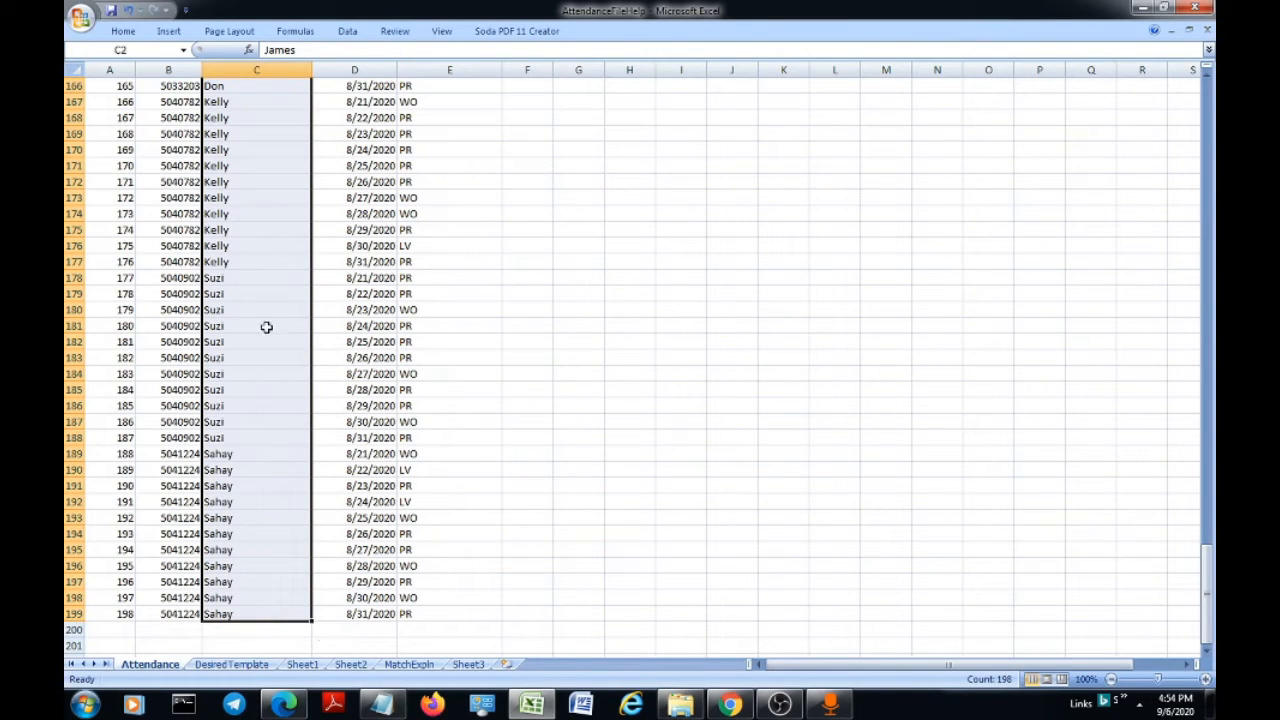
click(137, 50)
text(Names)
key(Return)
click(355, 196)
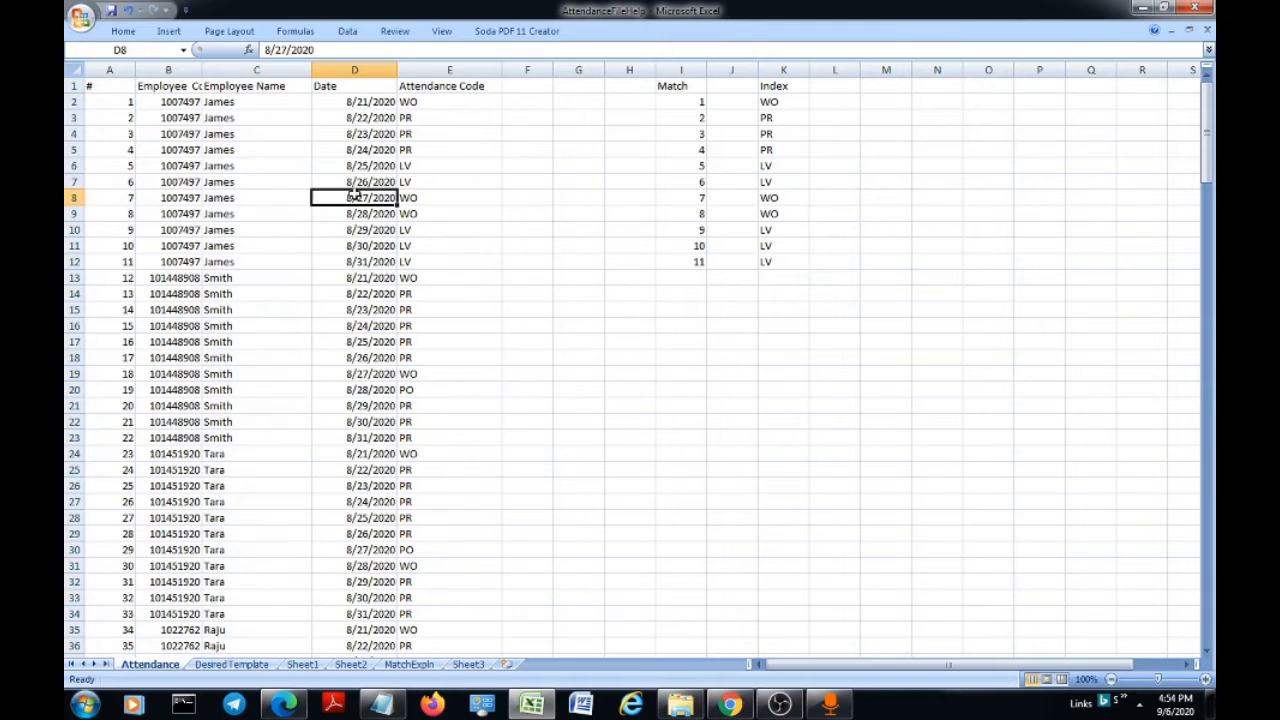
Check the list of defined names and look through the employee name column down to its last record on the Attendance sheet.
click(184, 50)
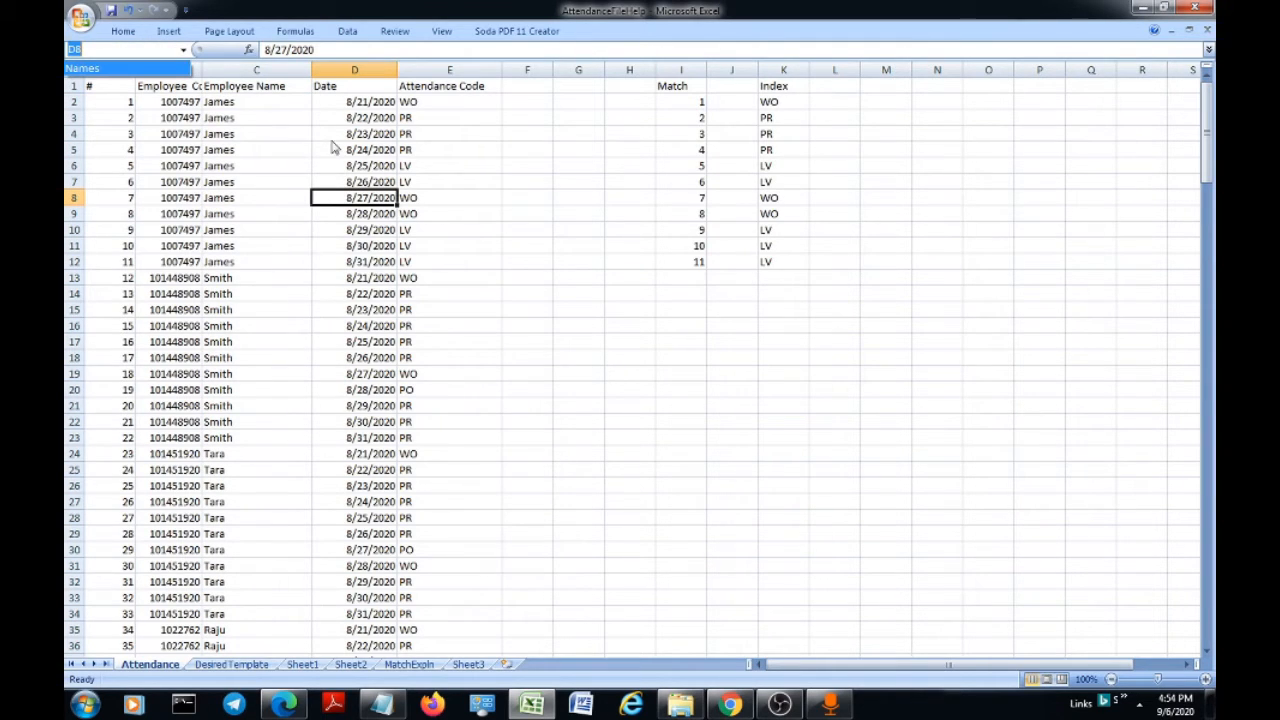
click(244, 96)
click(260, 102)
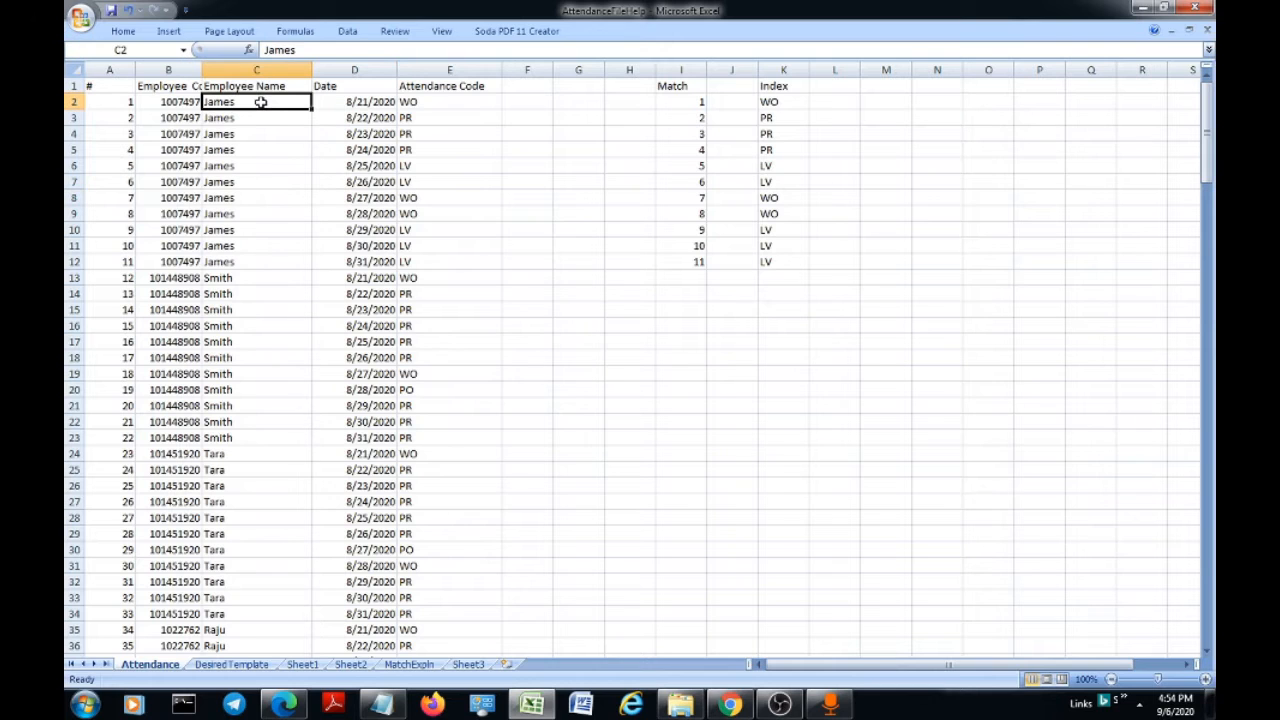
scroll(316, 446, down, 6)
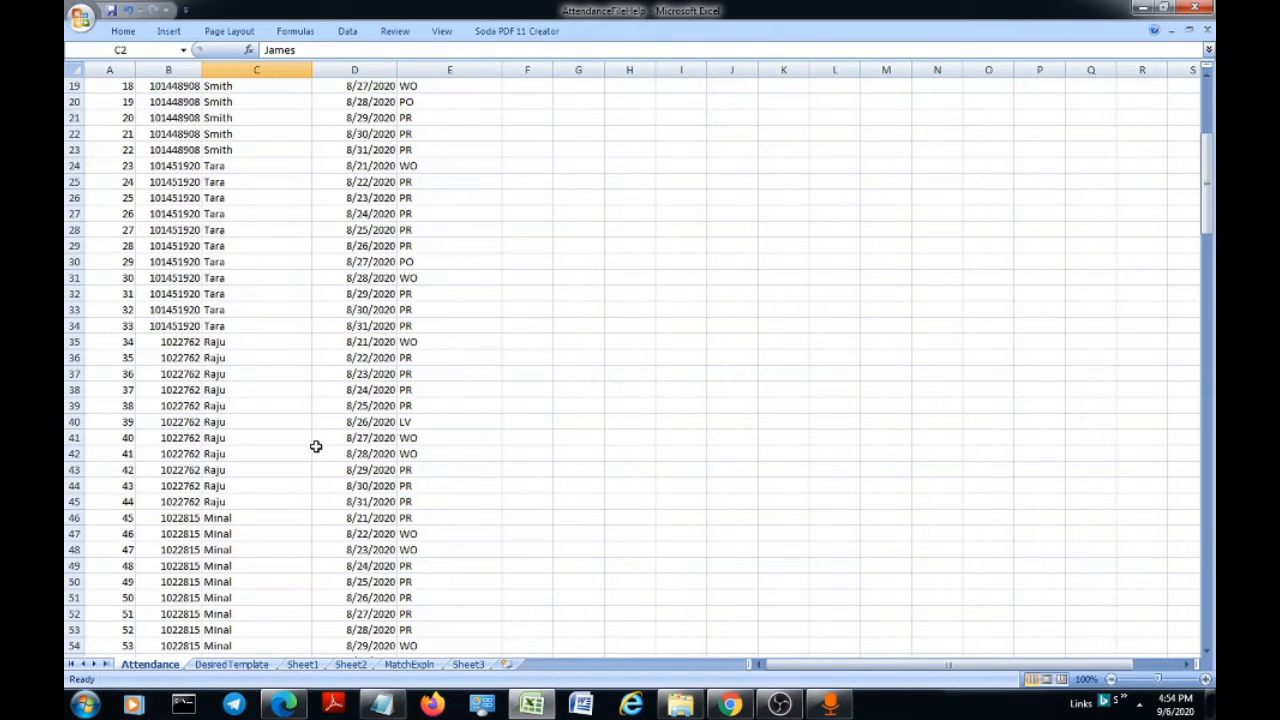
key(ctrl+Down)
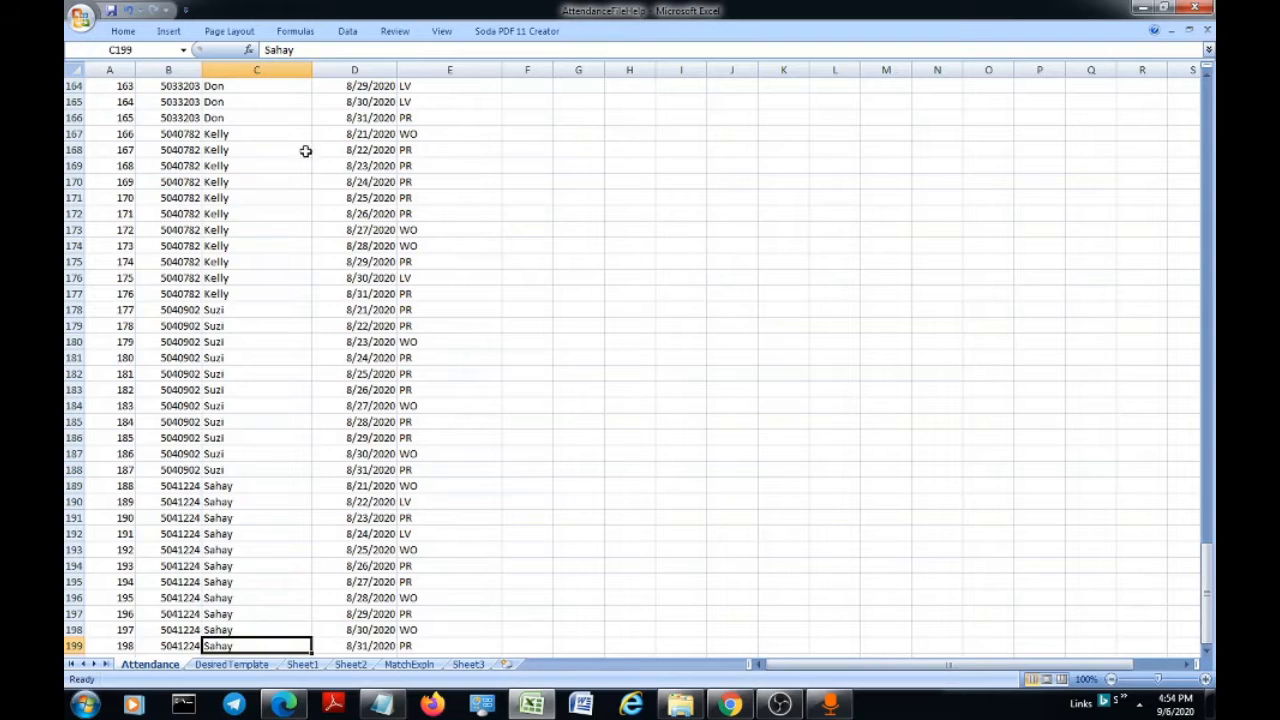
click(160, 48)
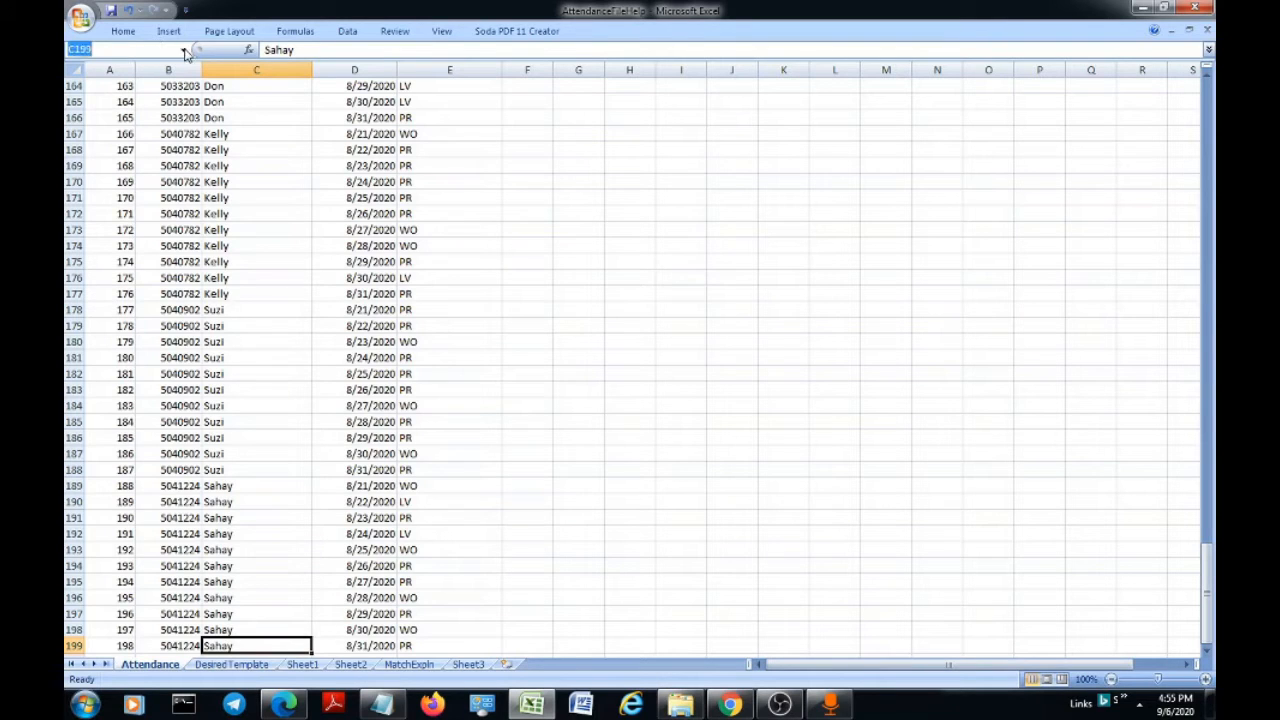
click(184, 49)
click(232, 250)
click(232, 247)
scroll(468, 268, up, 6)
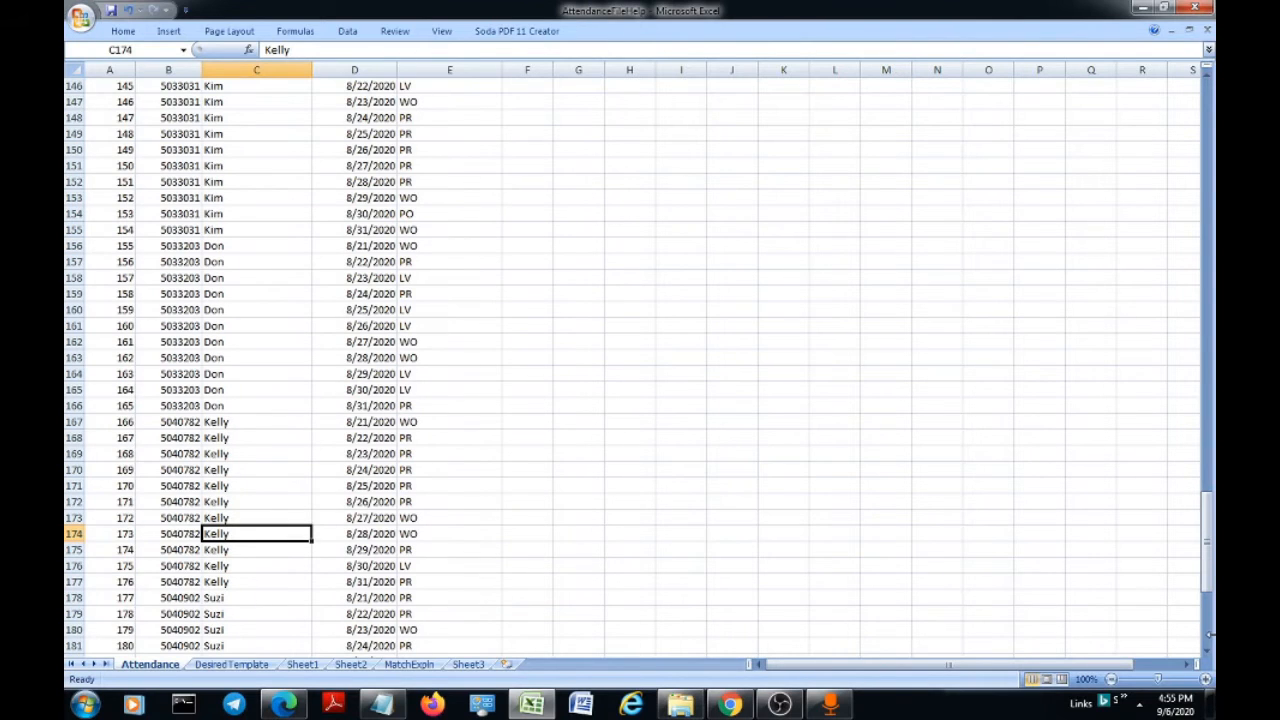
drag(1207, 555, 1210, 123)
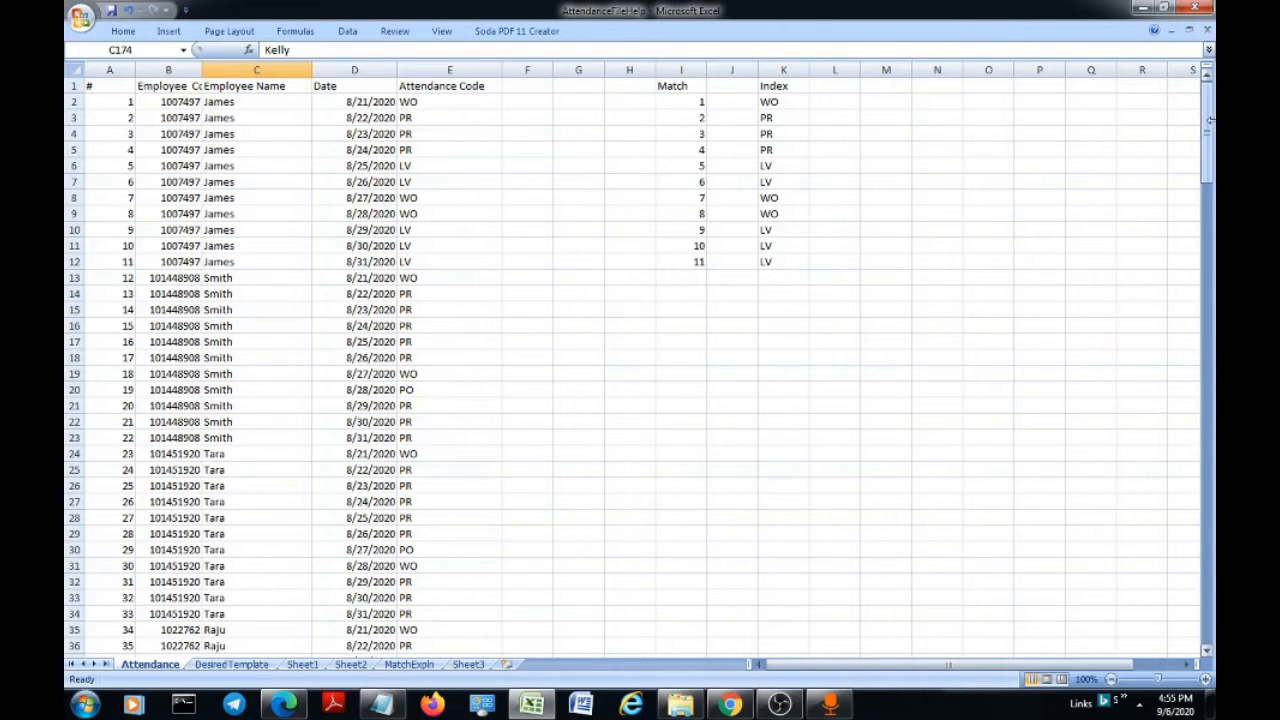
Define the name Dates for the date range D2:D199 on the Attendance sheet.
click(376, 102)
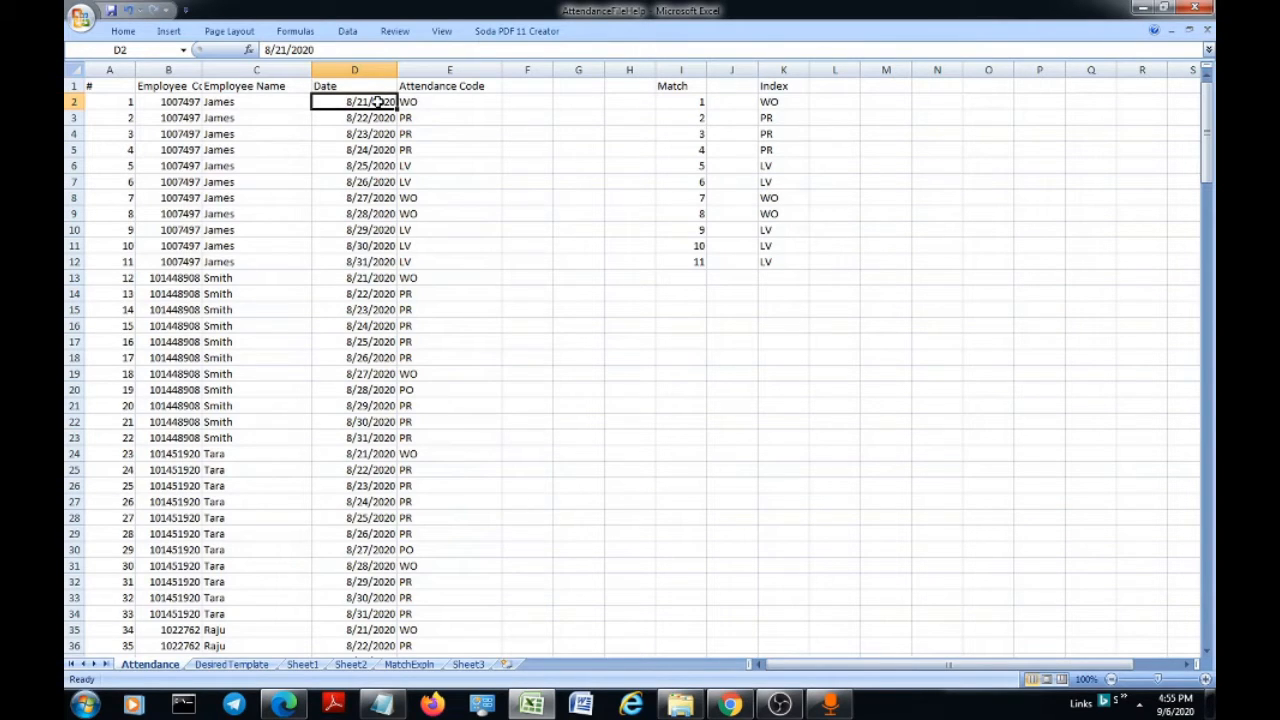
key(ctrl+shift+Down)
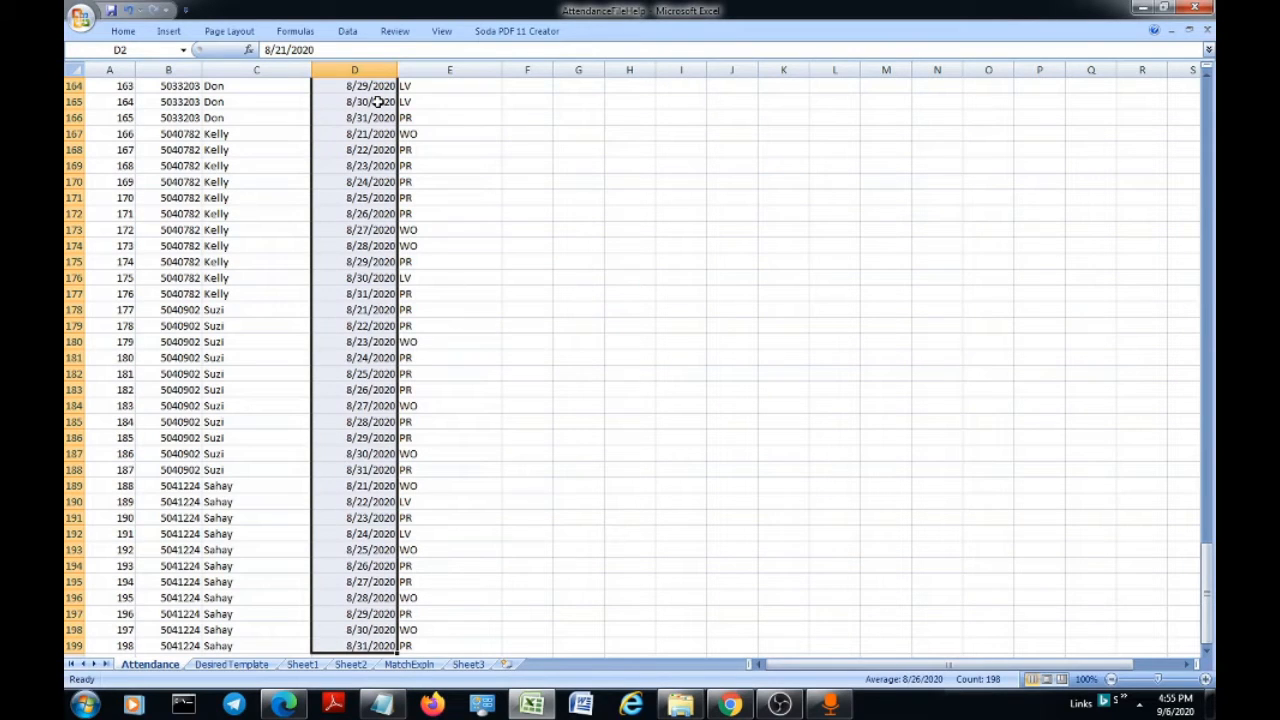
key(ctrl+c)
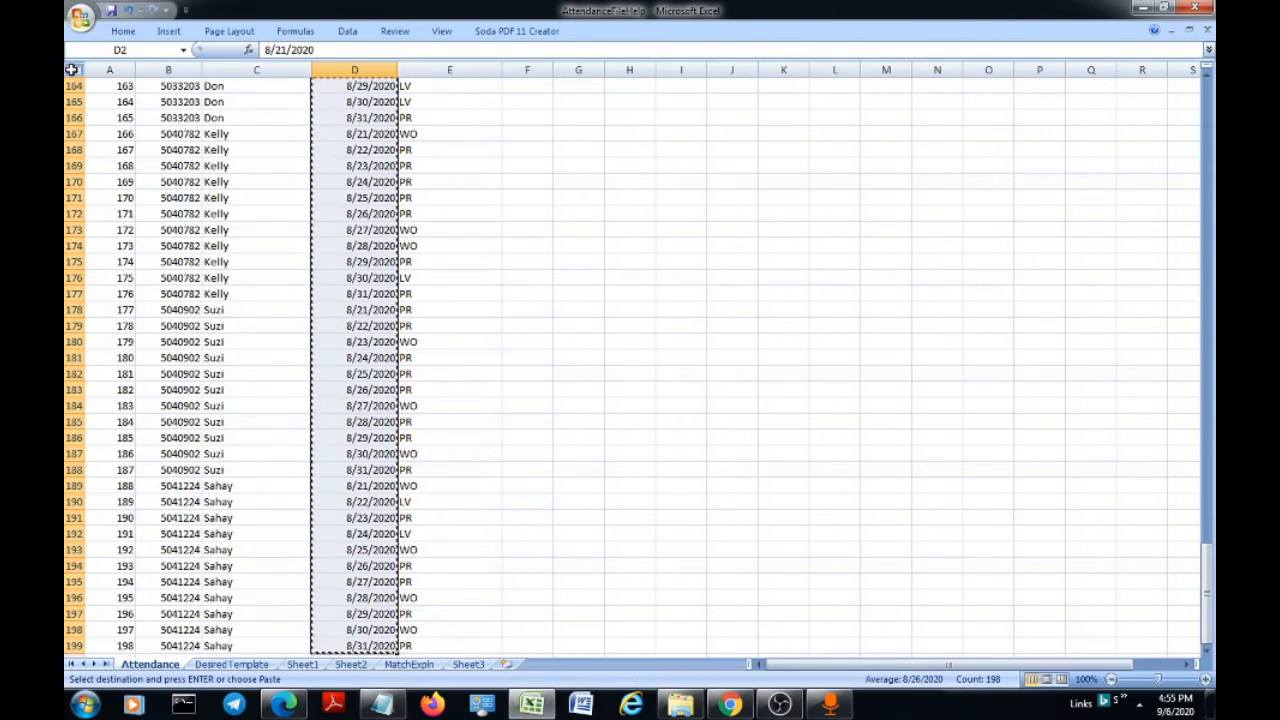
click(154, 50)
text(D)
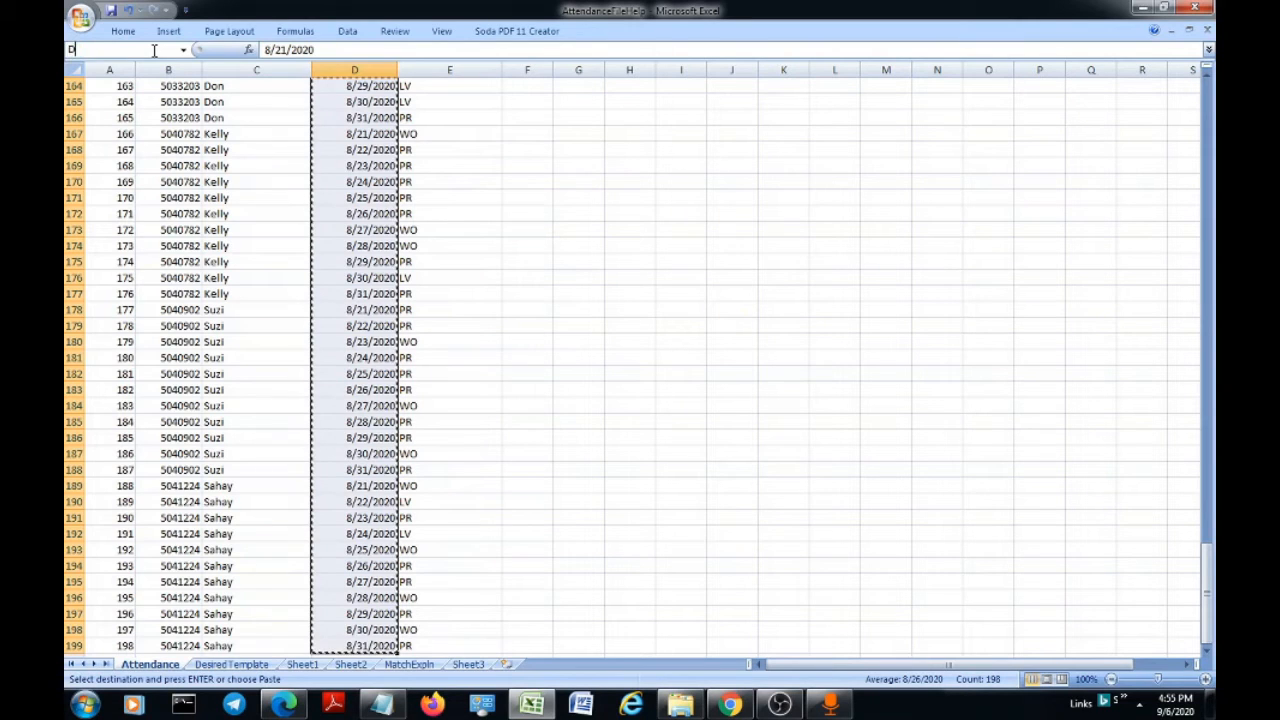
text(ates)
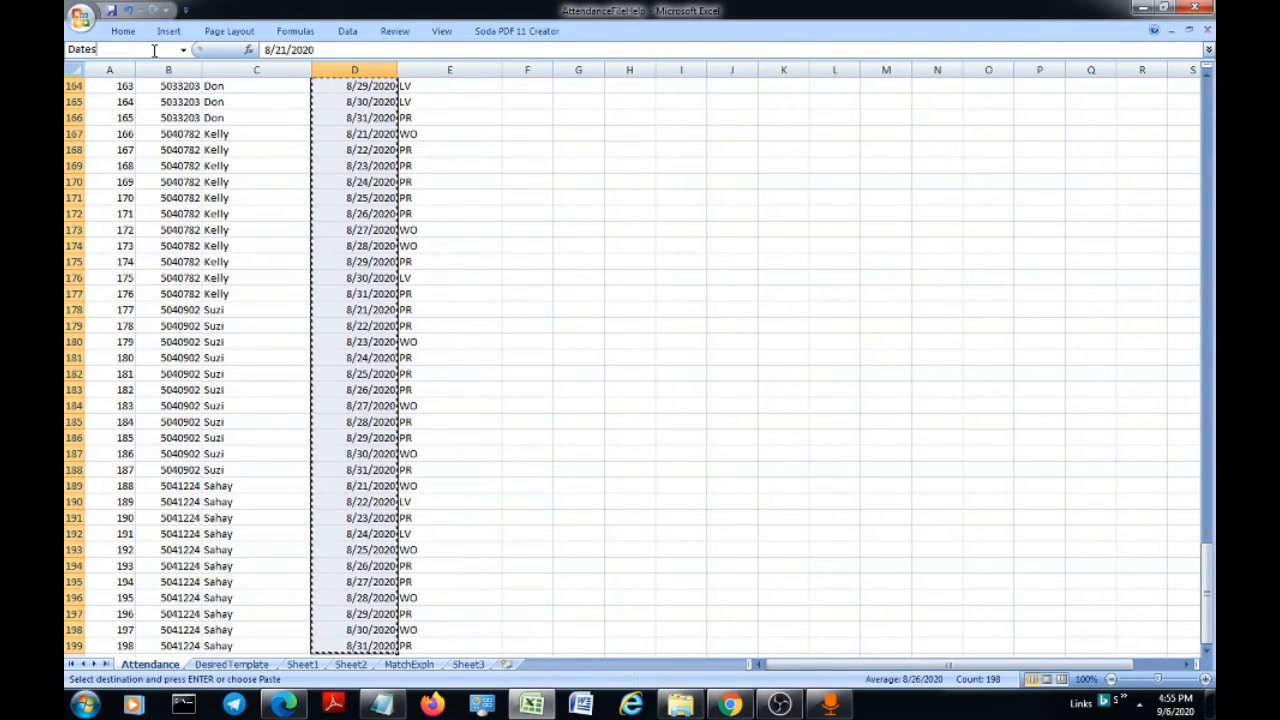
key(Return)
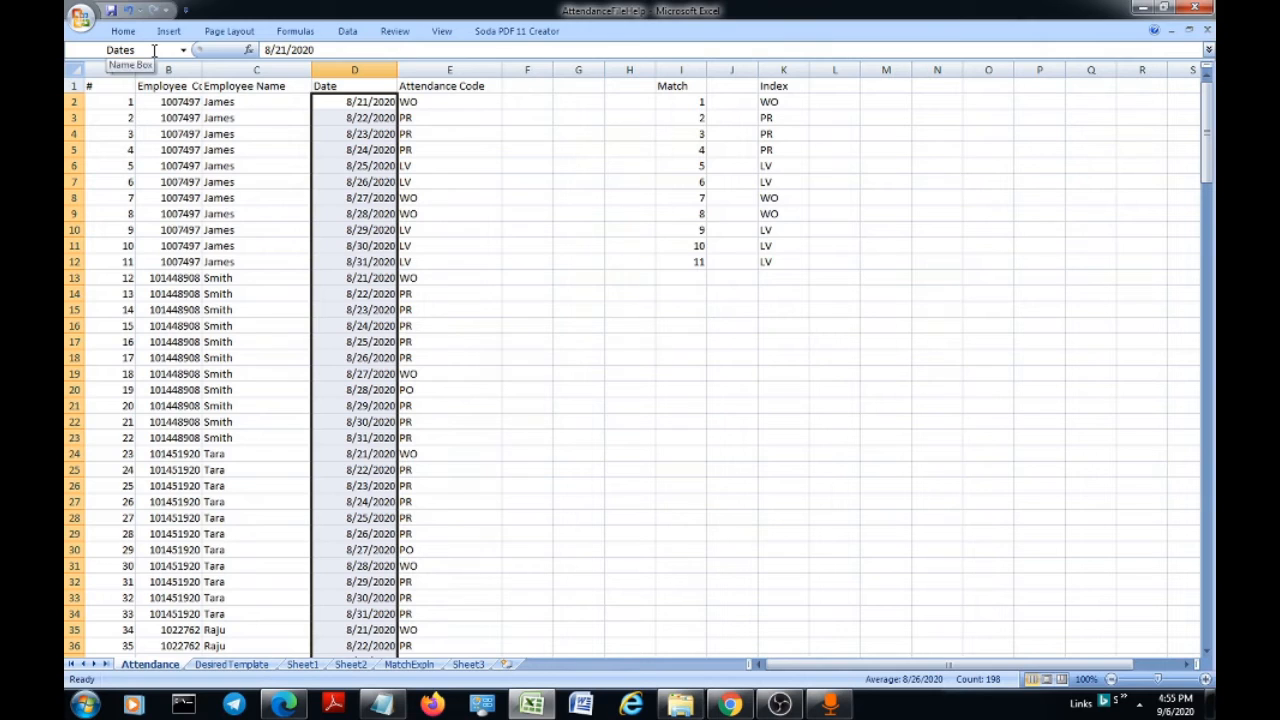
Define the name AtCode for the attendance code range E2:E199 on the Attendance sheet.
click(446, 100)
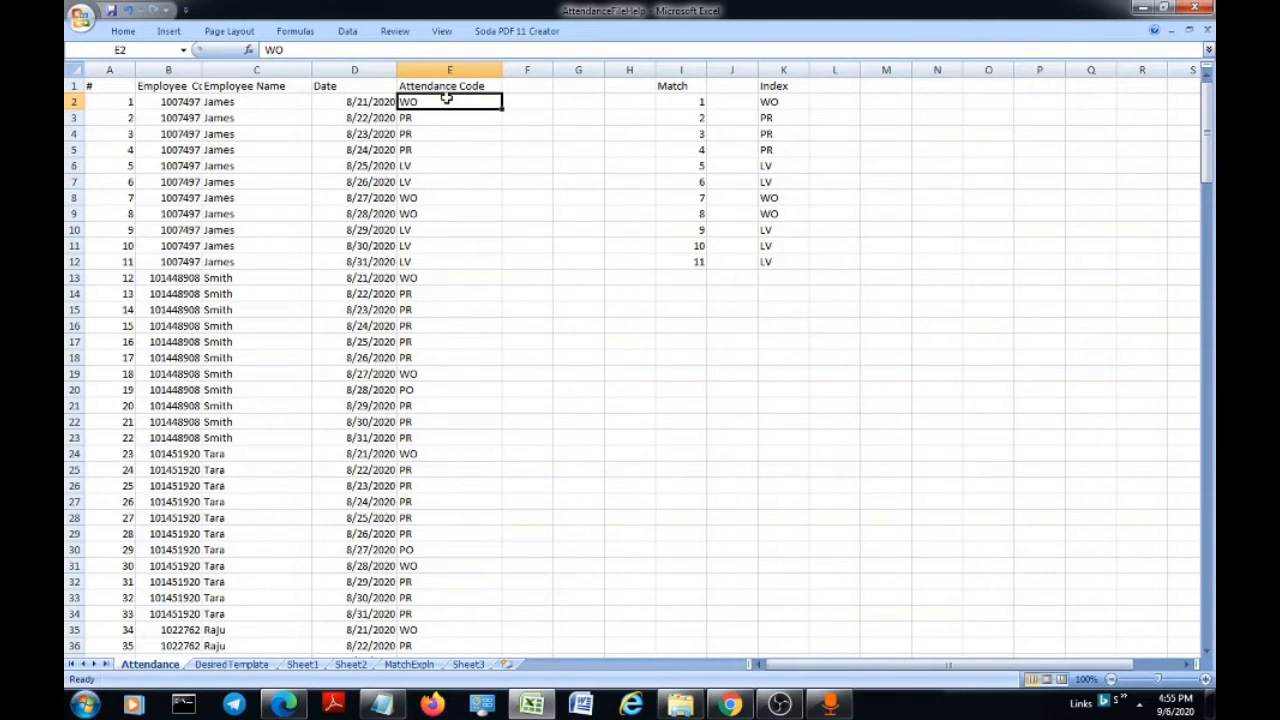
key(ctrl+shift+Down)
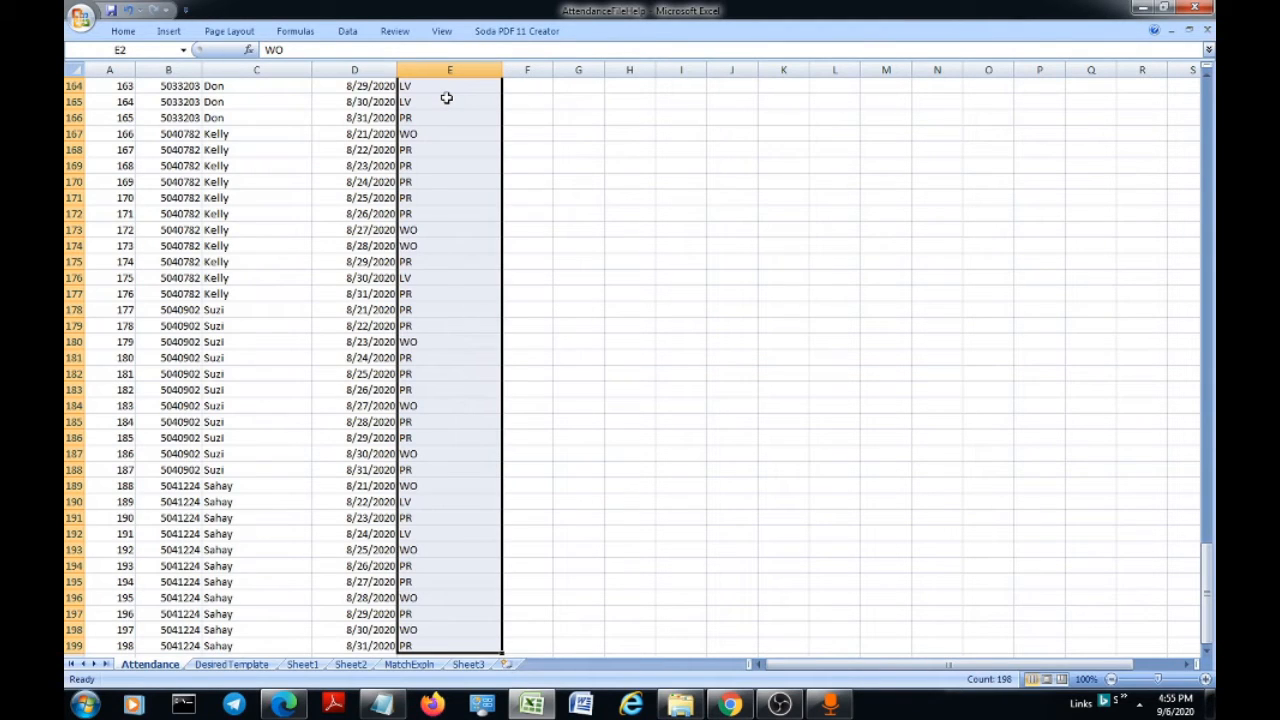
click(123, 50)
text(AtCode)
key(Return)
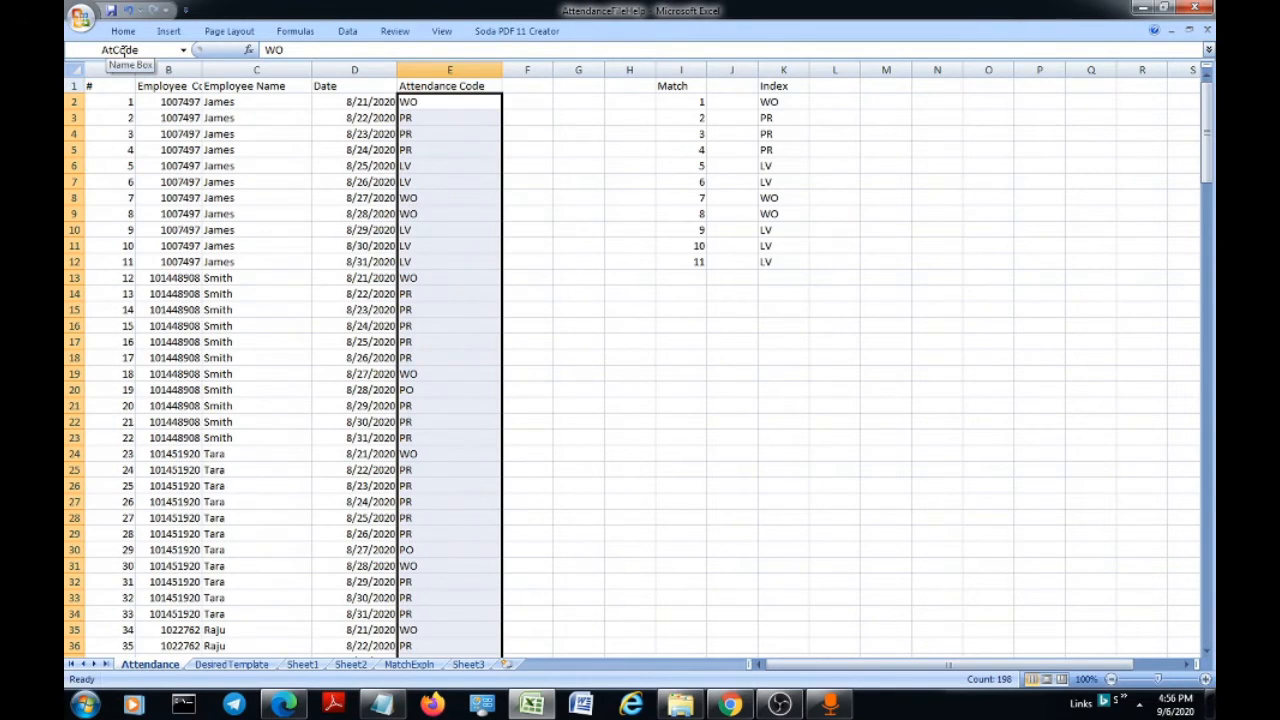
click(538, 184)
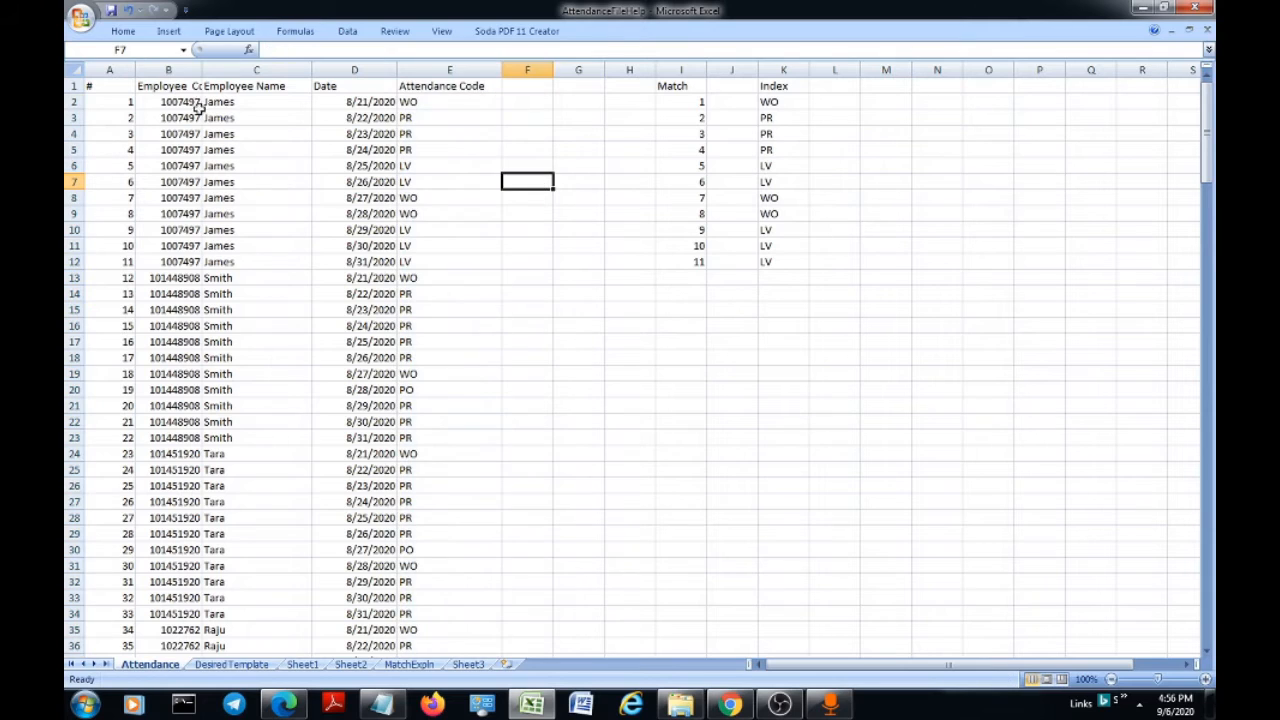
Review the list of defined names and compare the Attendance records with the DesiredTemplate grid.
click(184, 50)
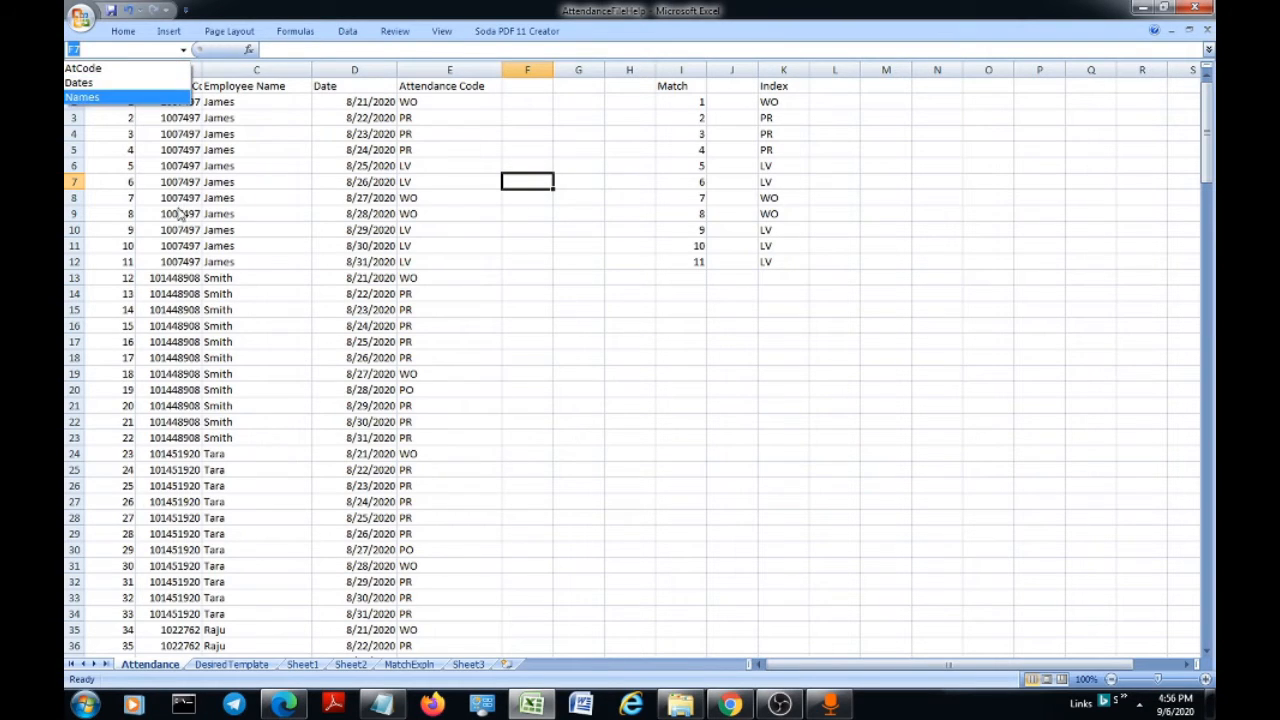
click(463, 119)
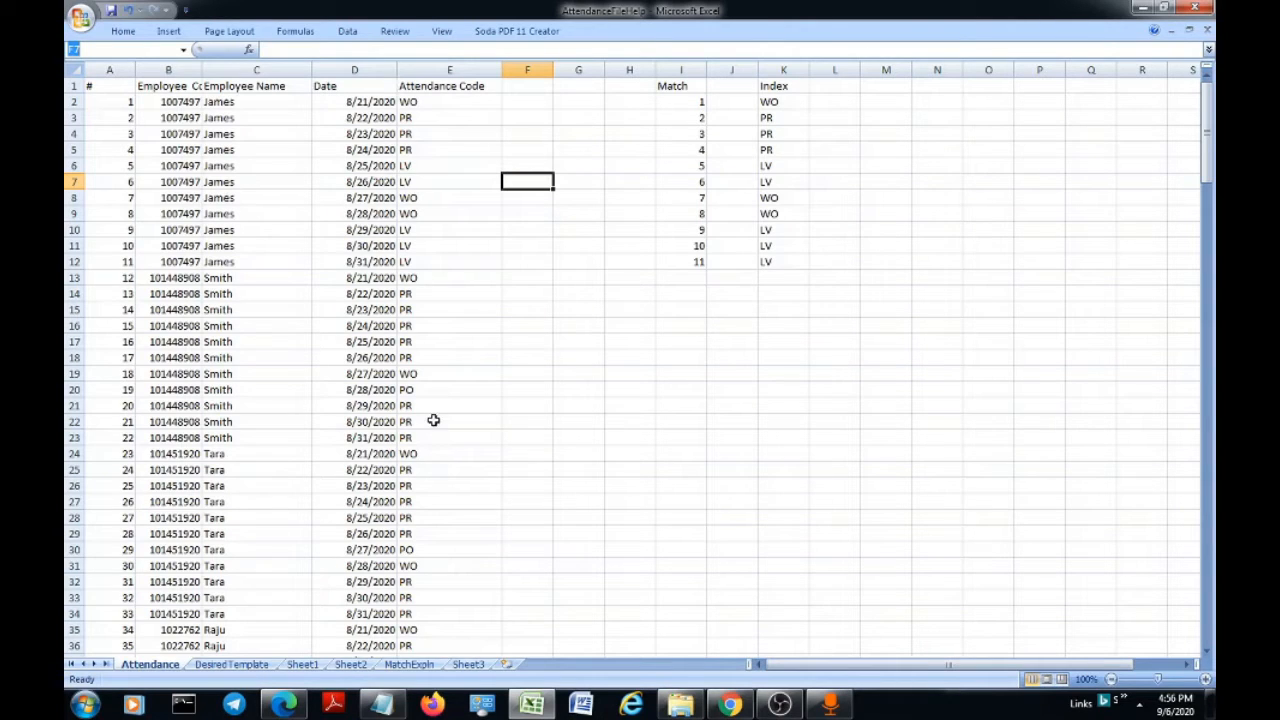
drag(117, 88, 491, 165)
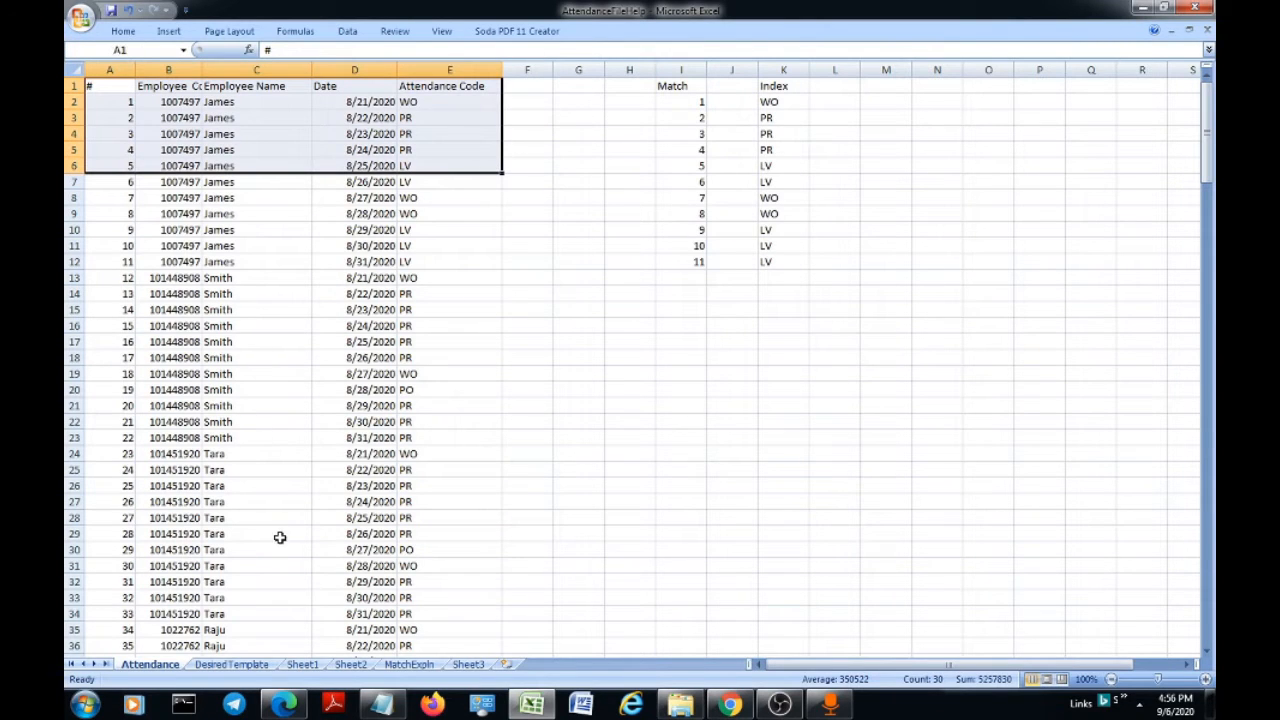
click(232, 664)
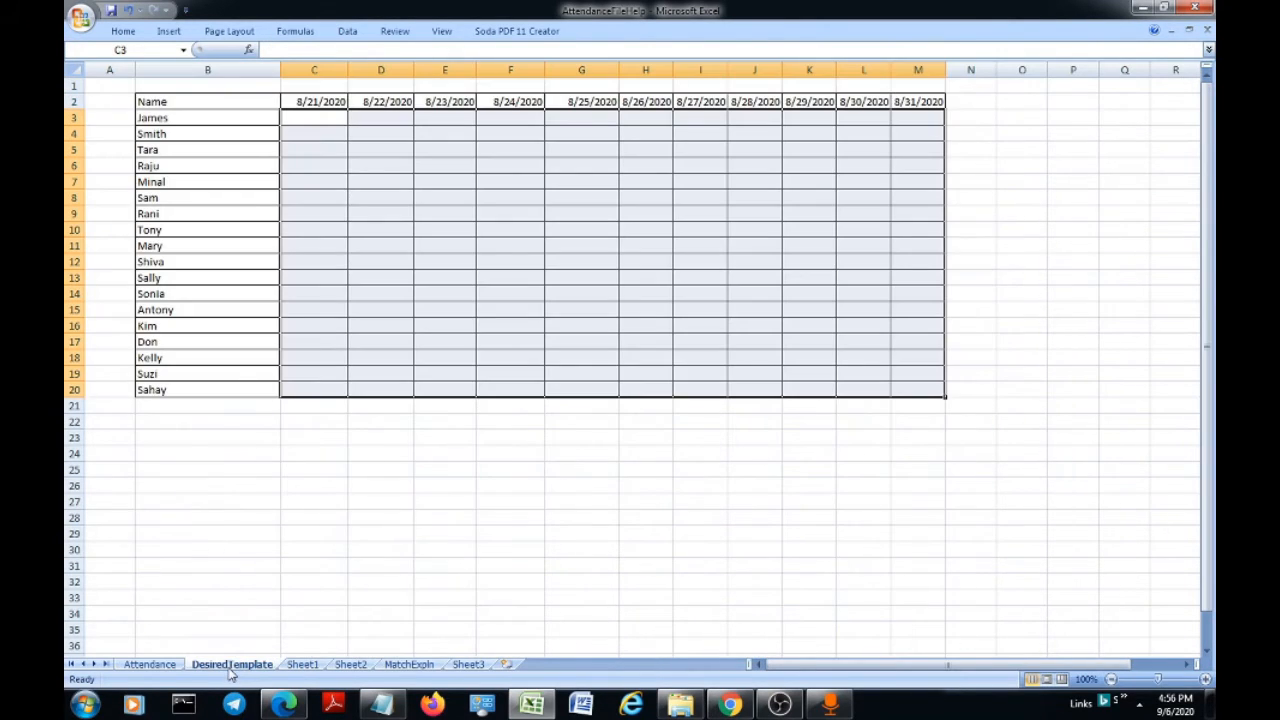
click(150, 664)
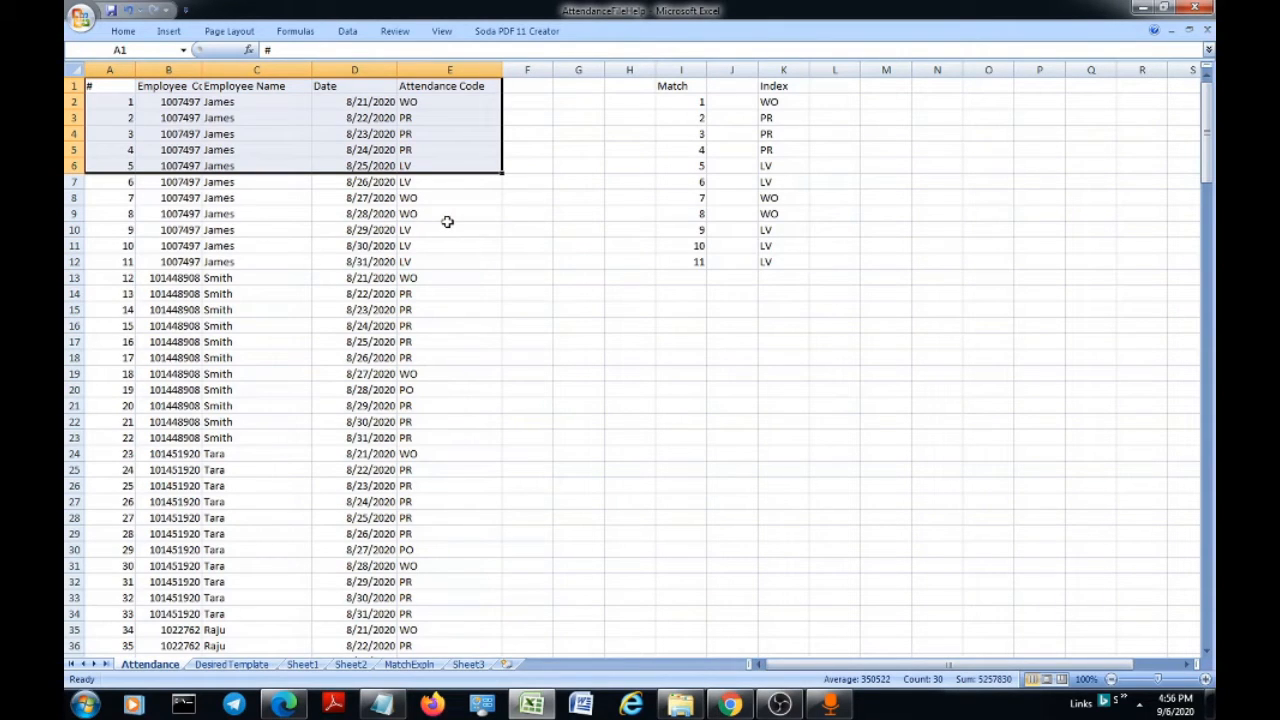
click(177, 191)
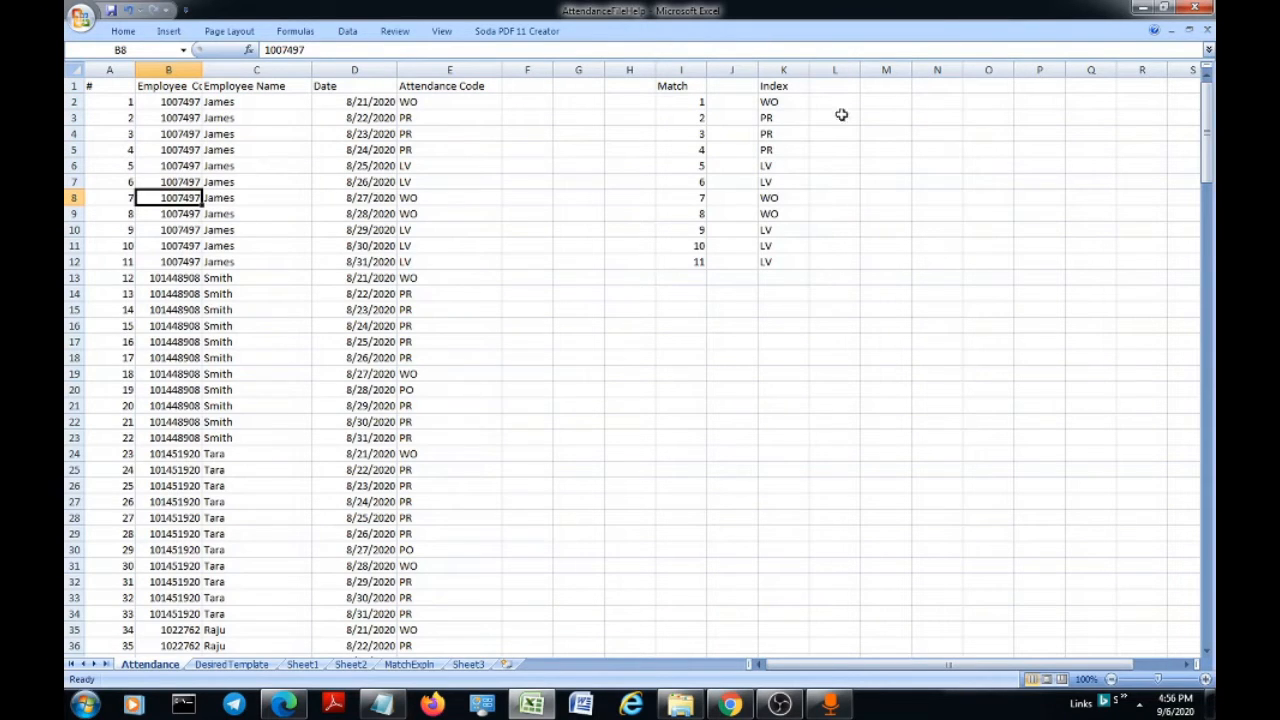
Examine the arguments of the MATCH formulas in cells I2 and I4 of the Match column.
click(676, 101)
double_click(678, 103)
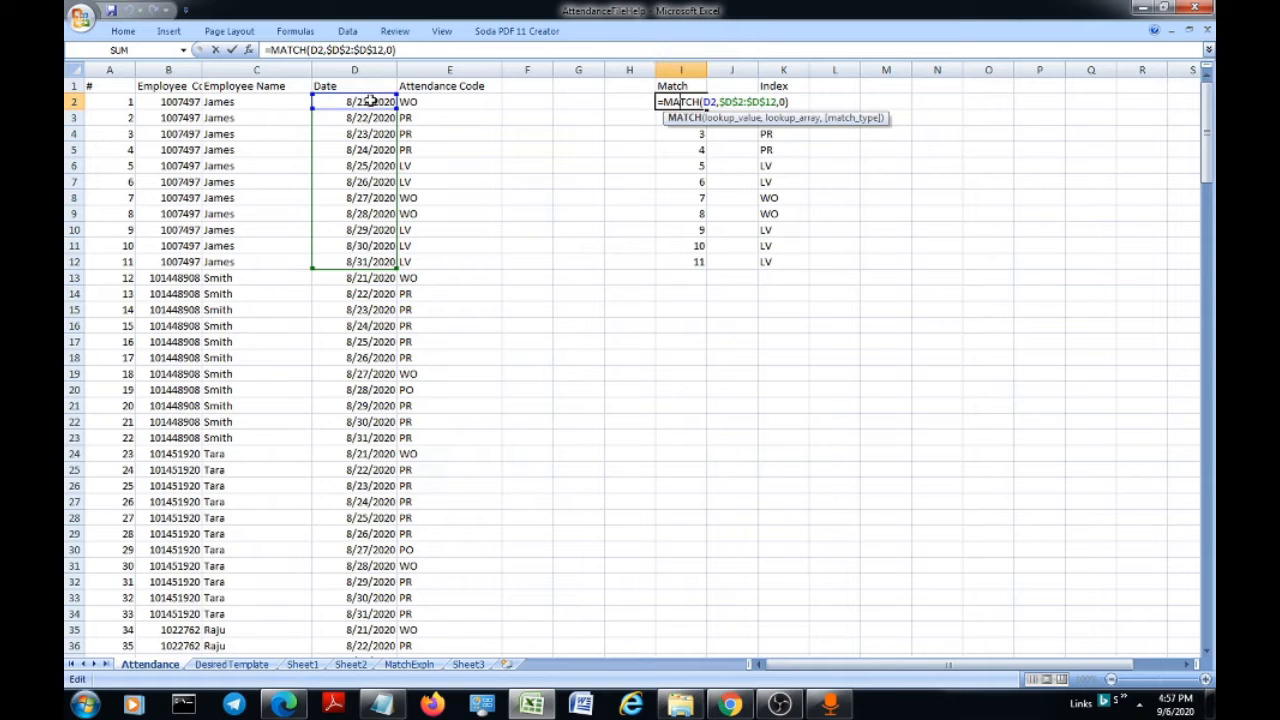
key(Return)
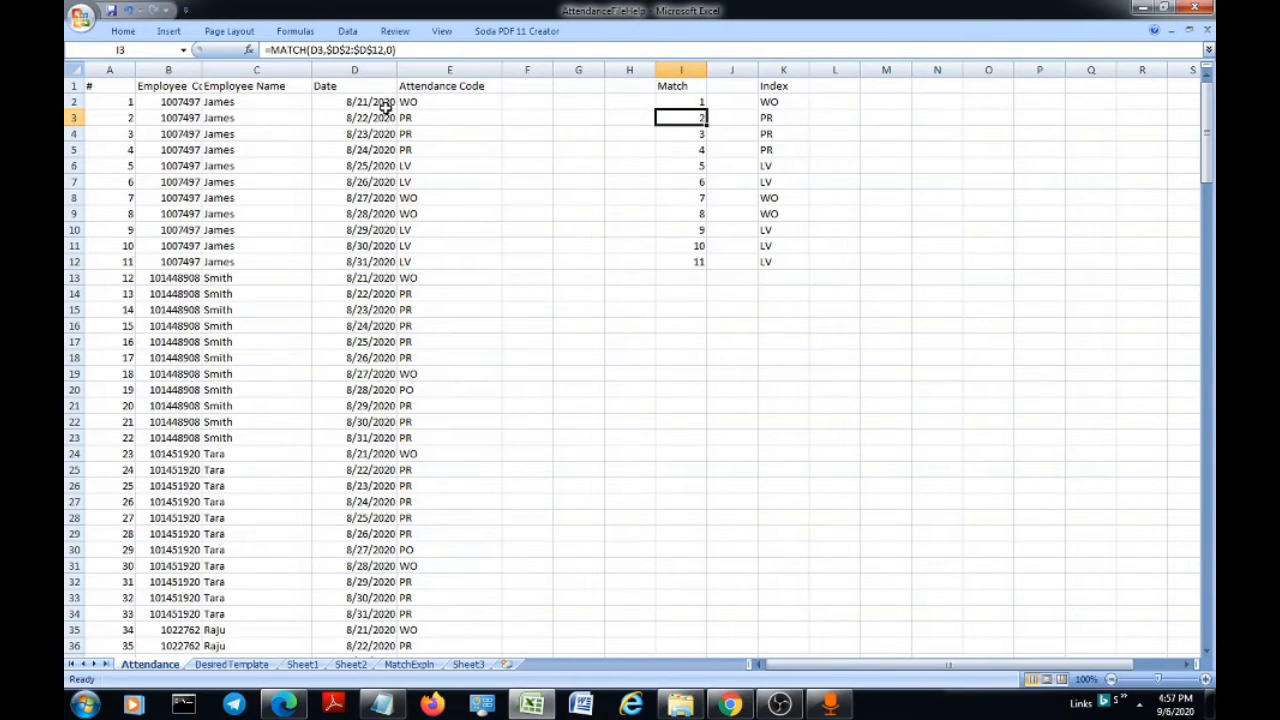
double_click(688, 132)
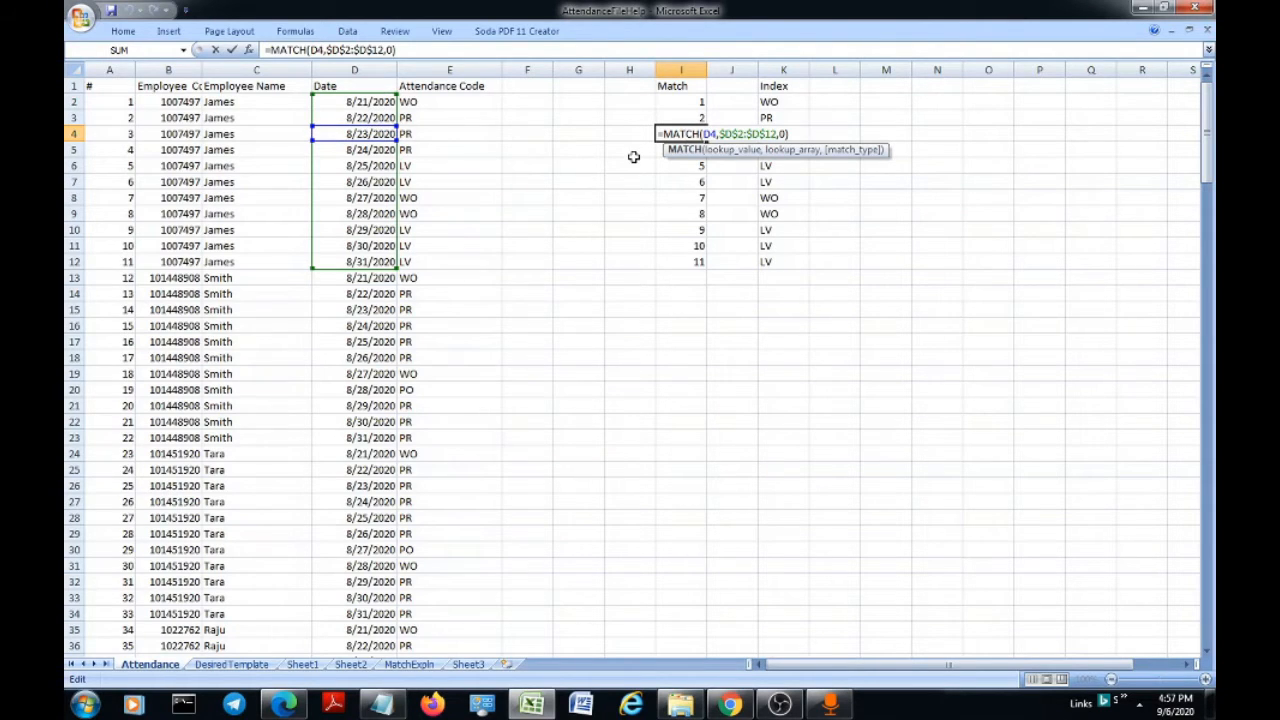
key(Return)
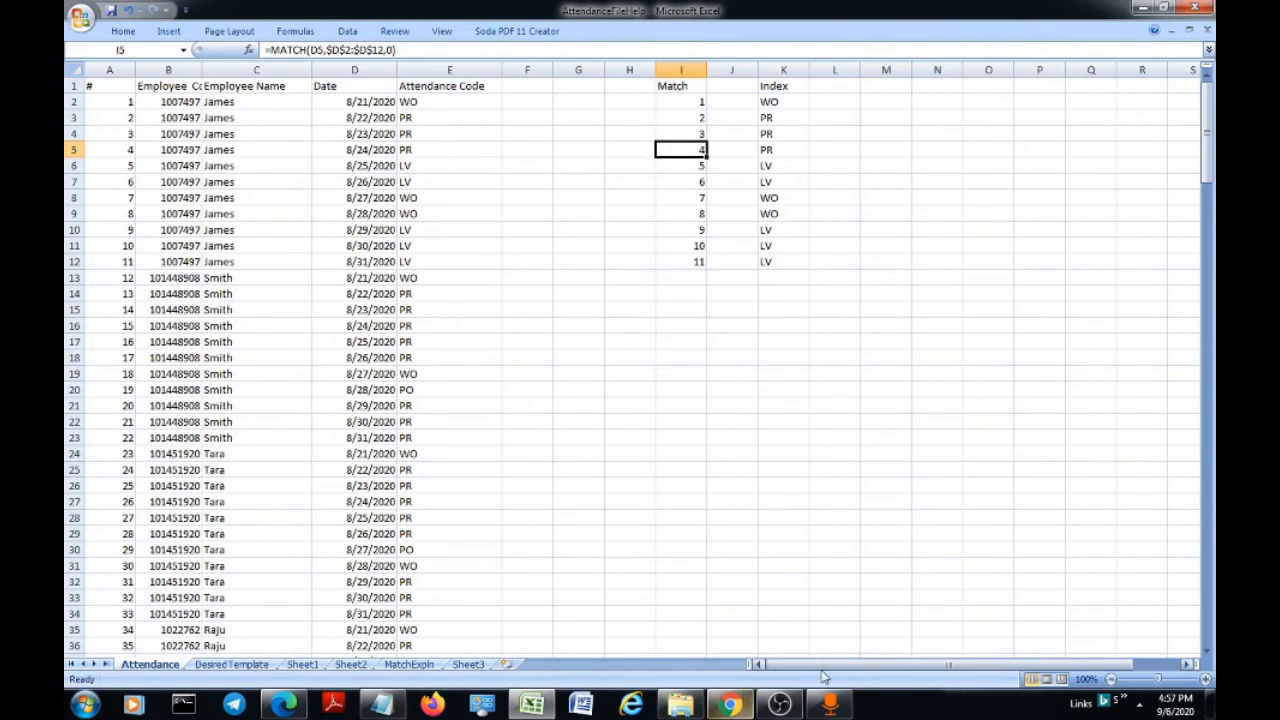
click(831, 705)
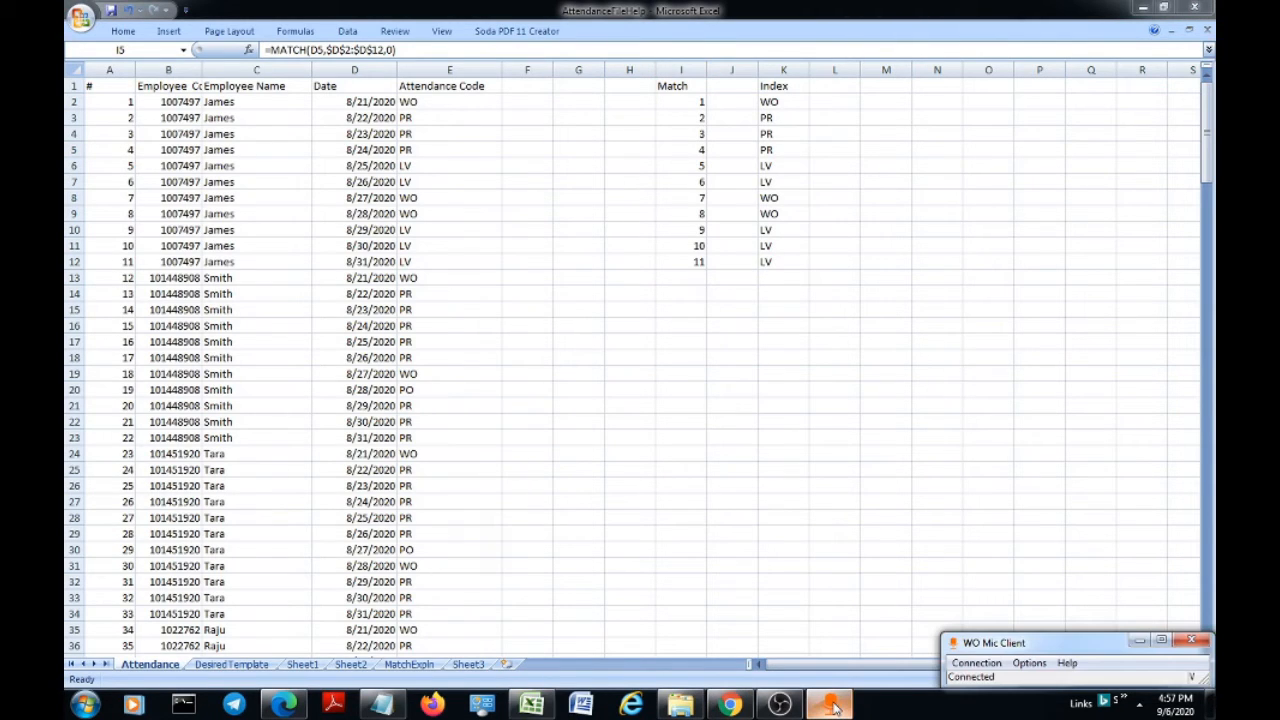
Examine the array and row number arguments of the INDEX formula in cell K2 on the Attendance sheet.
click(770, 38)
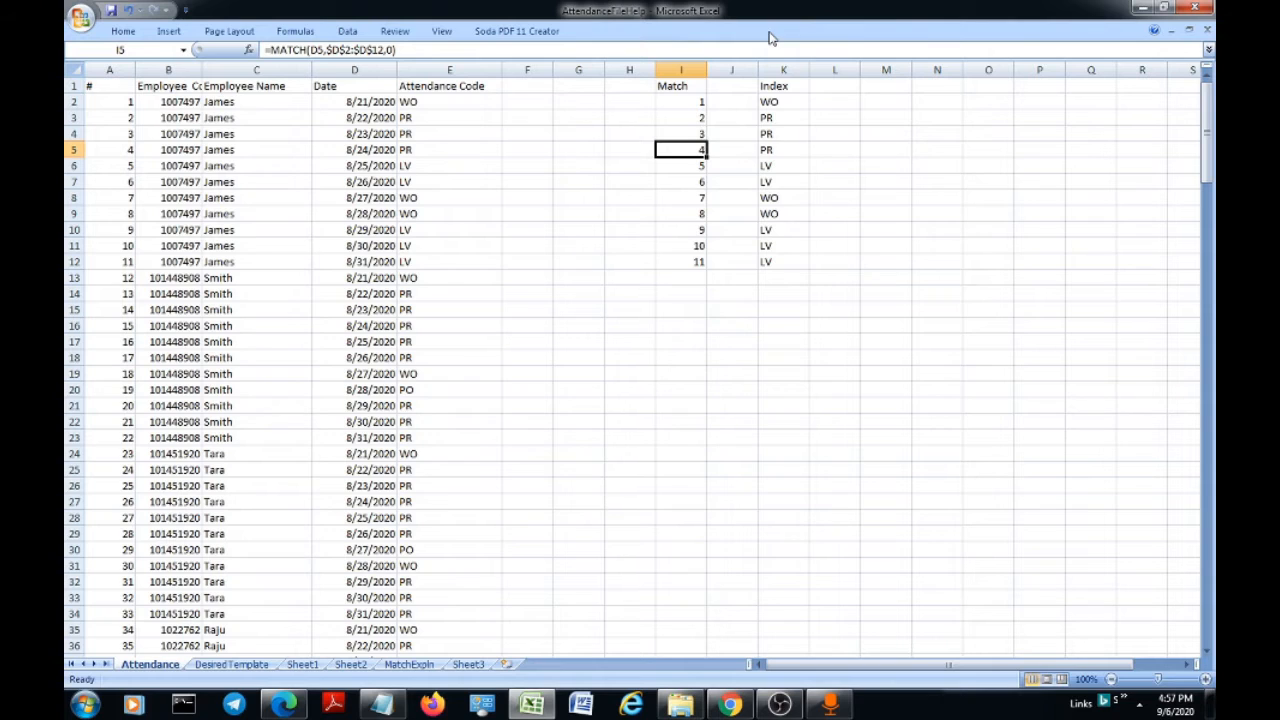
click(795, 104)
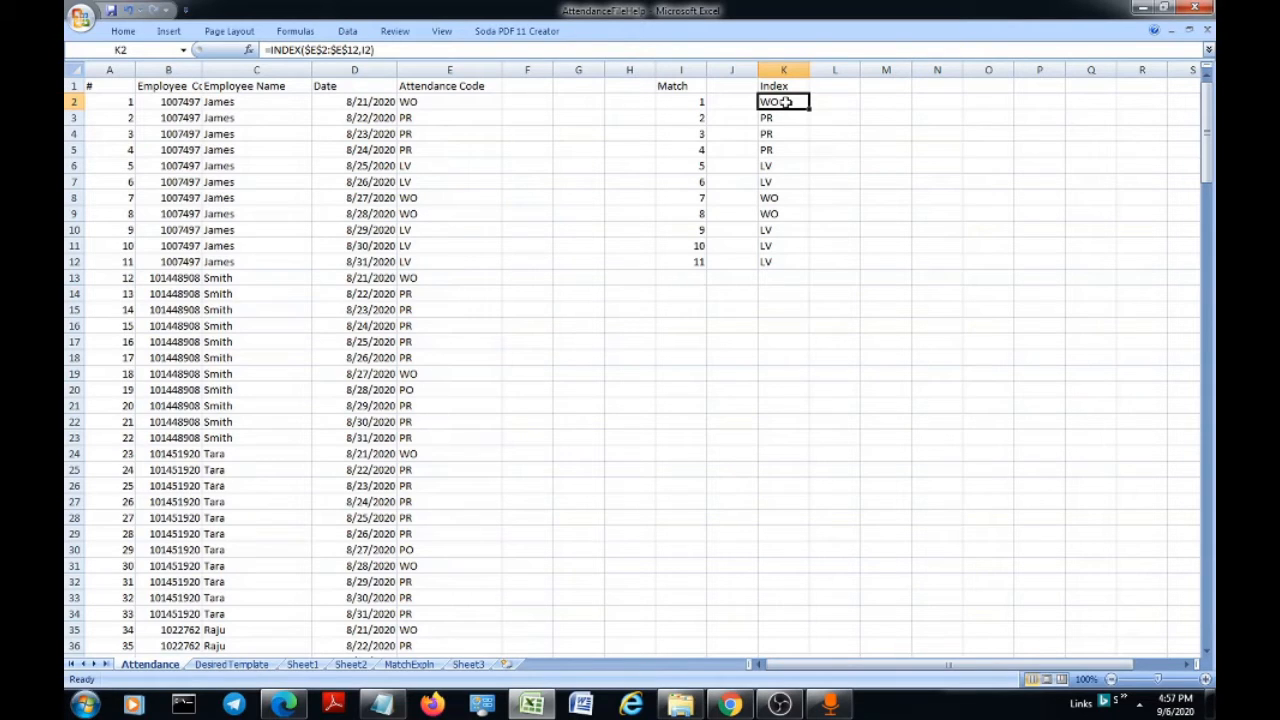
double_click(786, 102)
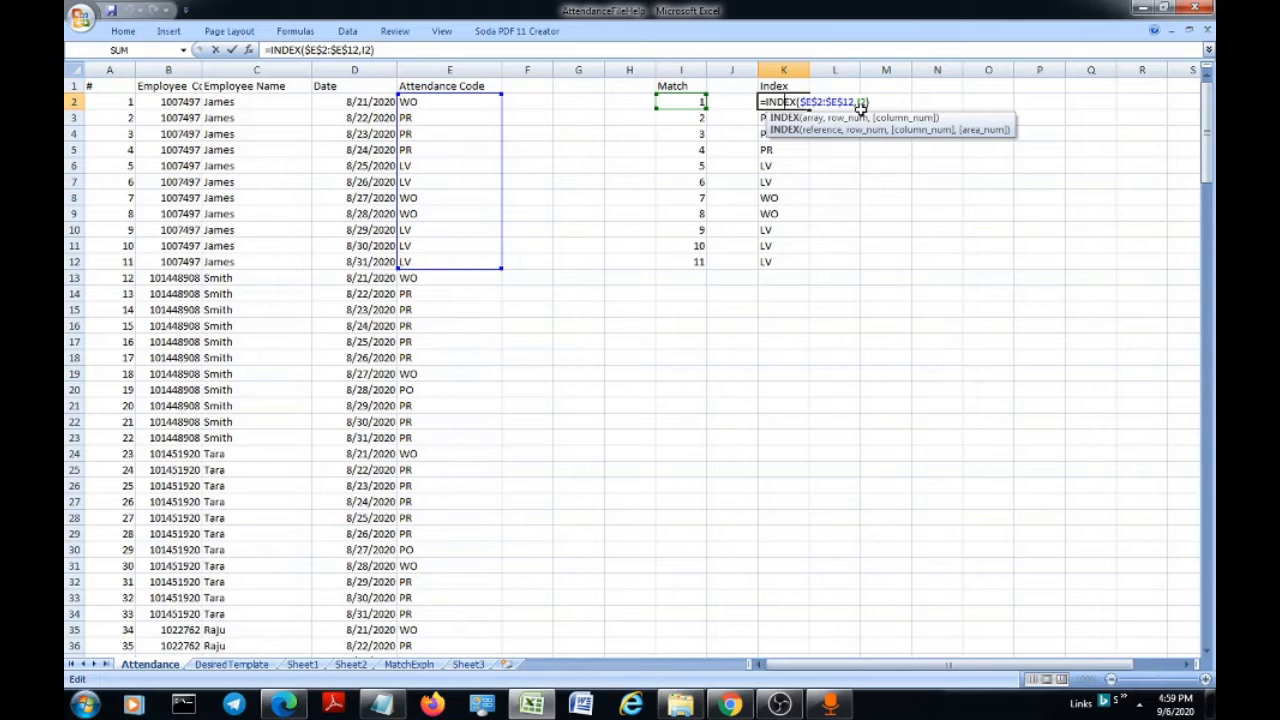
key(Return)
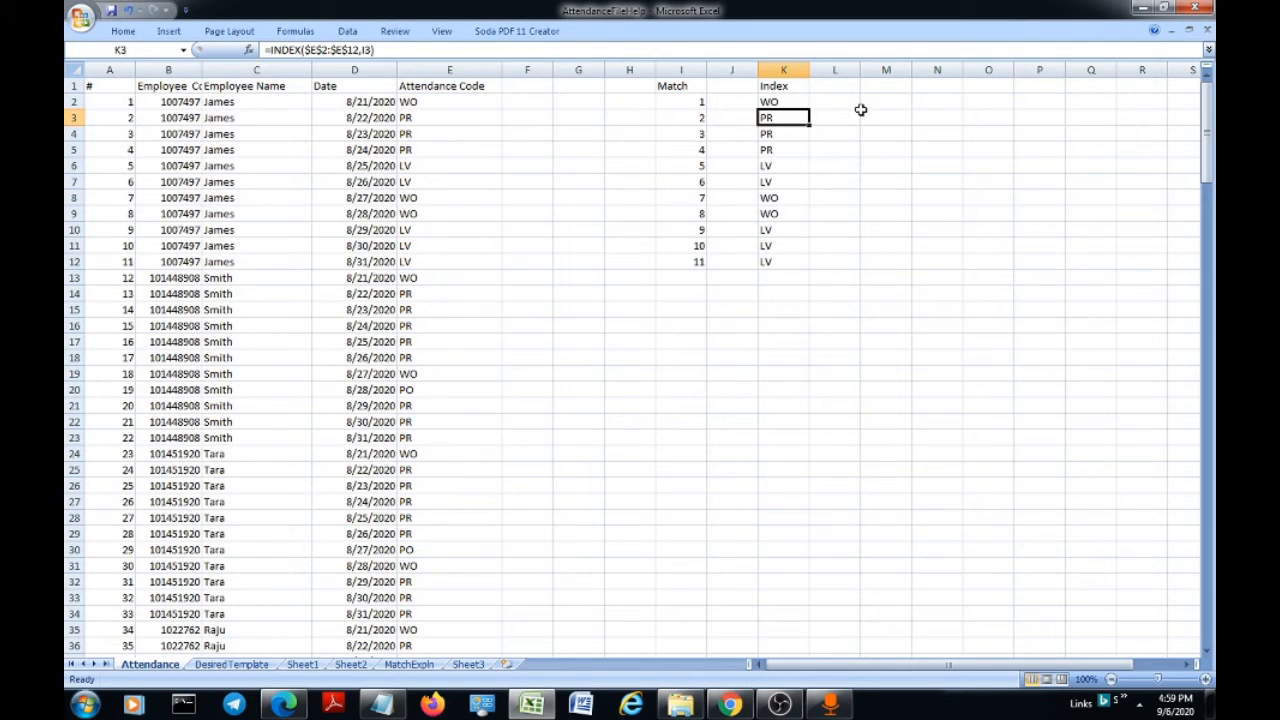
Compare the INDEX formula in cell K5 with its match number in I5 and the attendance code in E5.
click(763, 150)
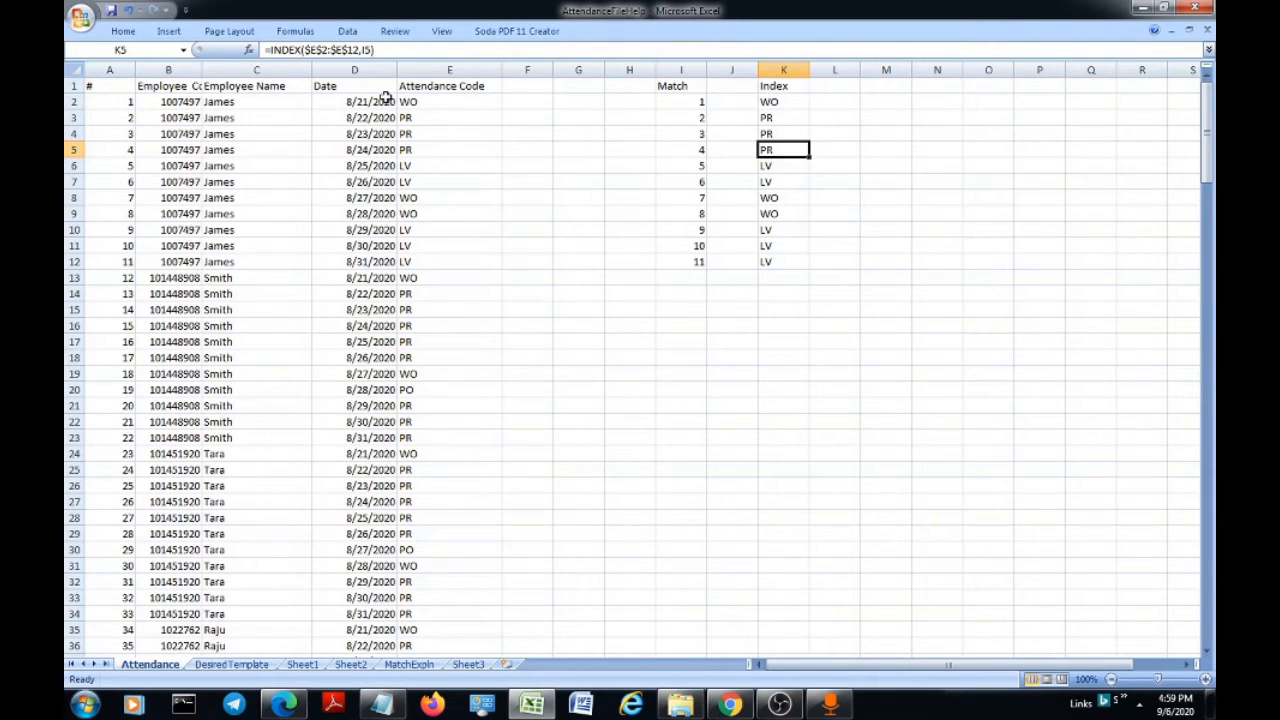
click(423, 102)
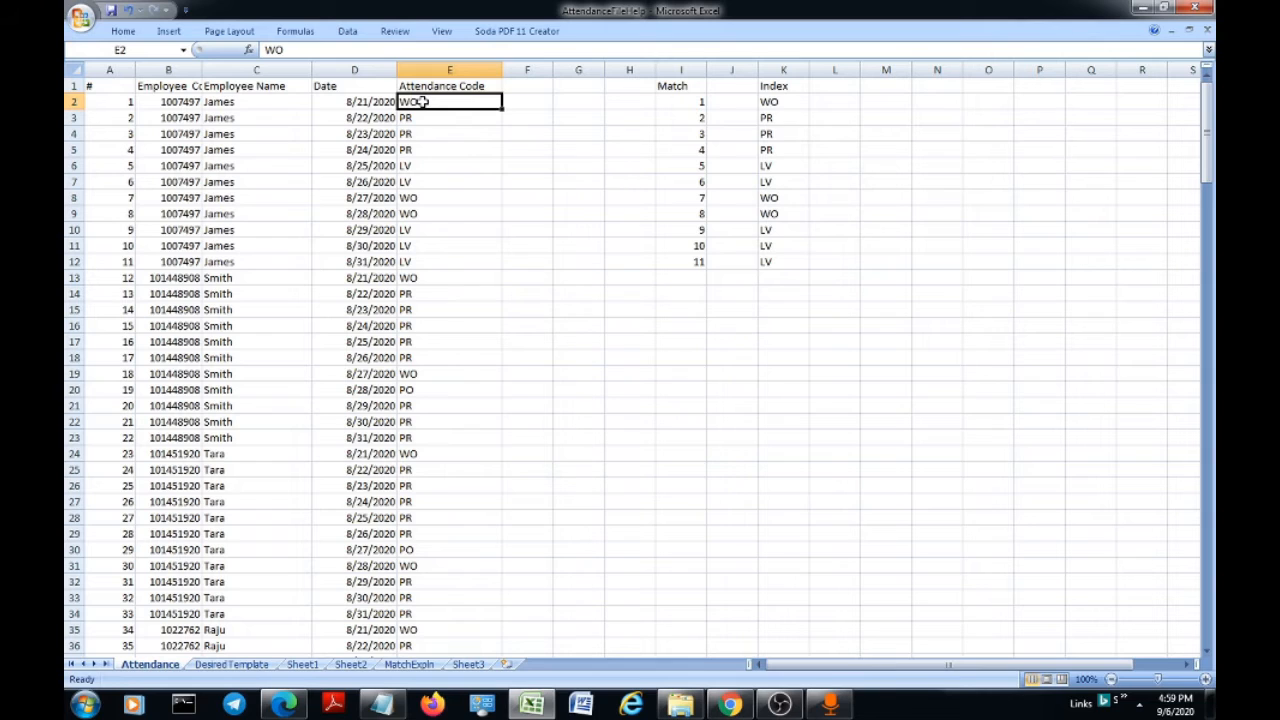
click(681, 151)
double_click(770, 152)
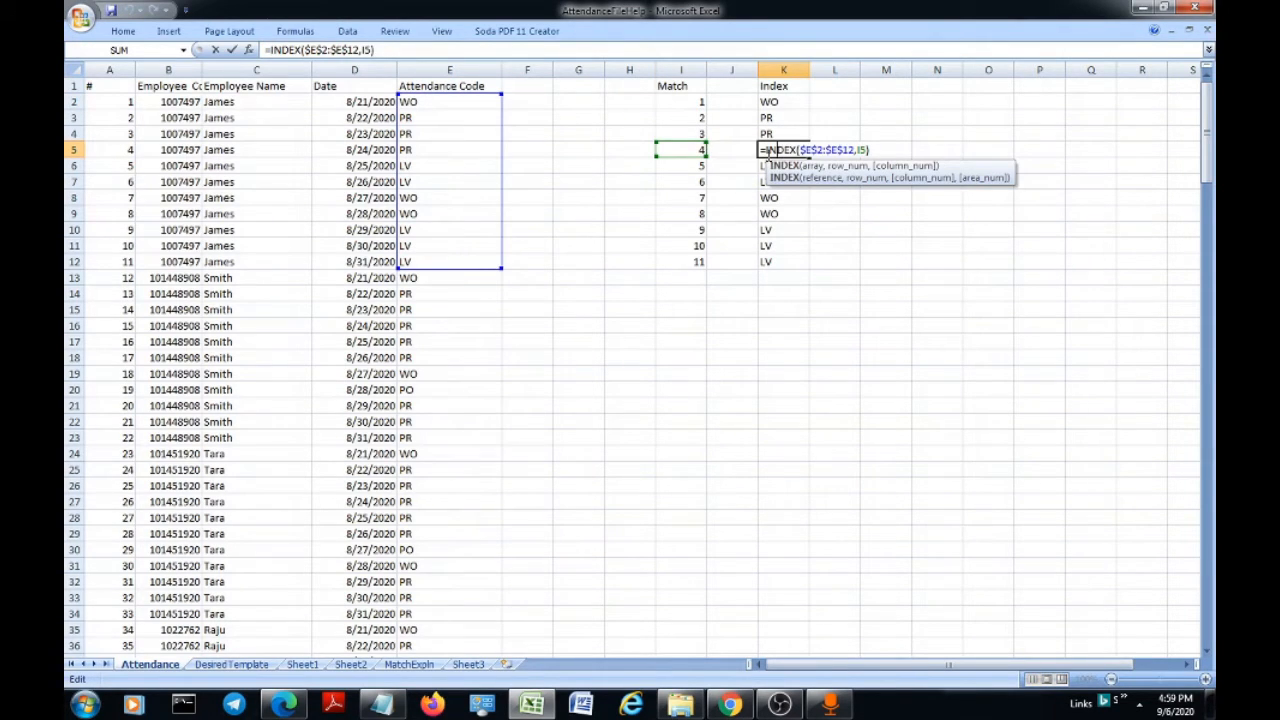
key(Escape)
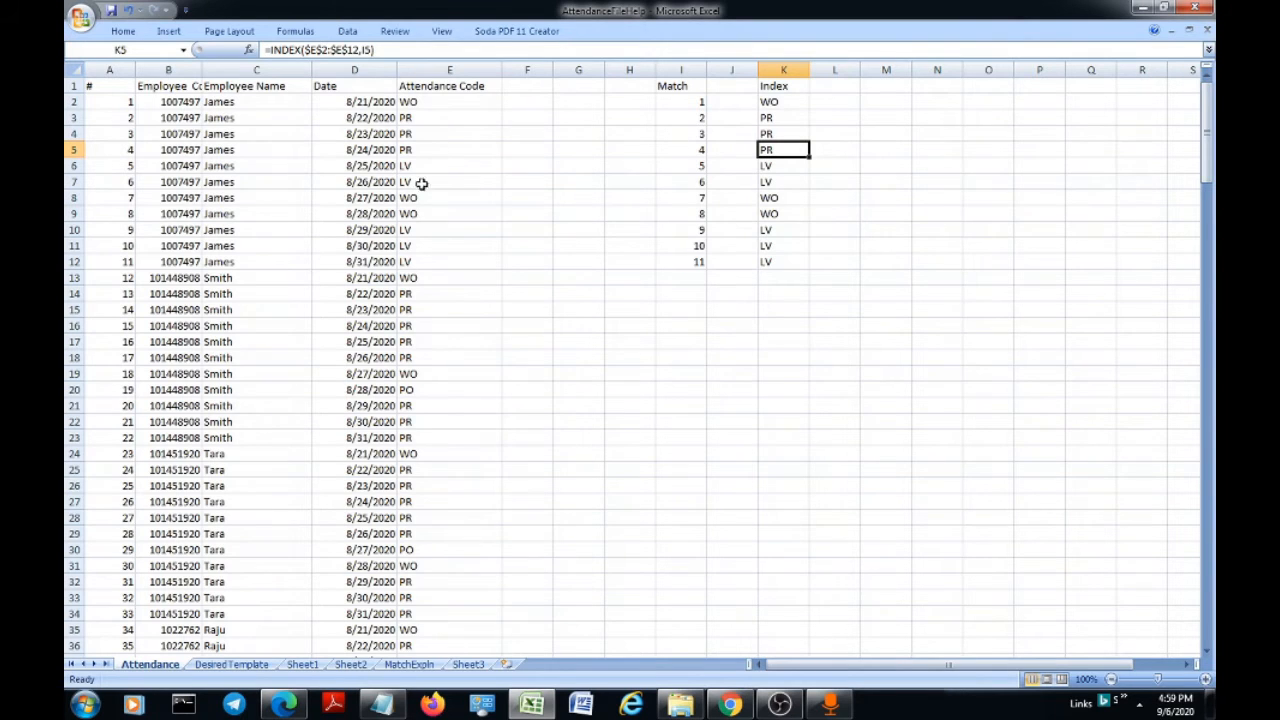
click(412, 150)
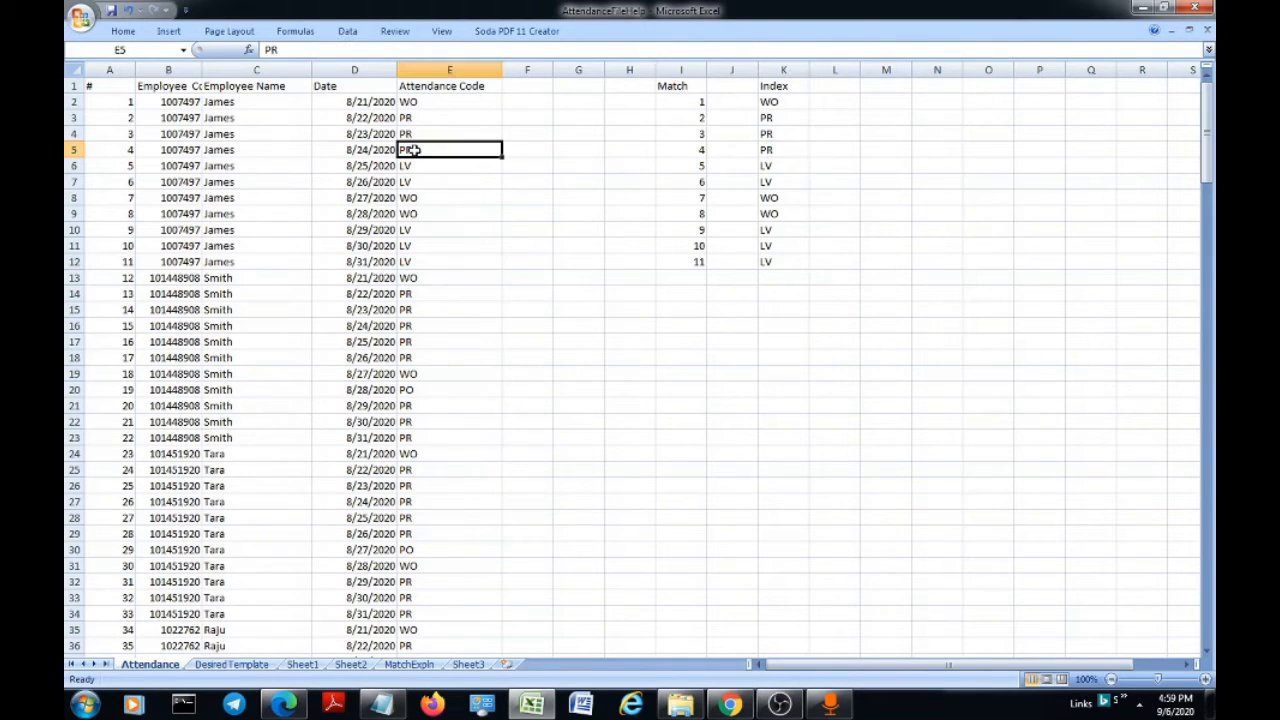
click(797, 157)
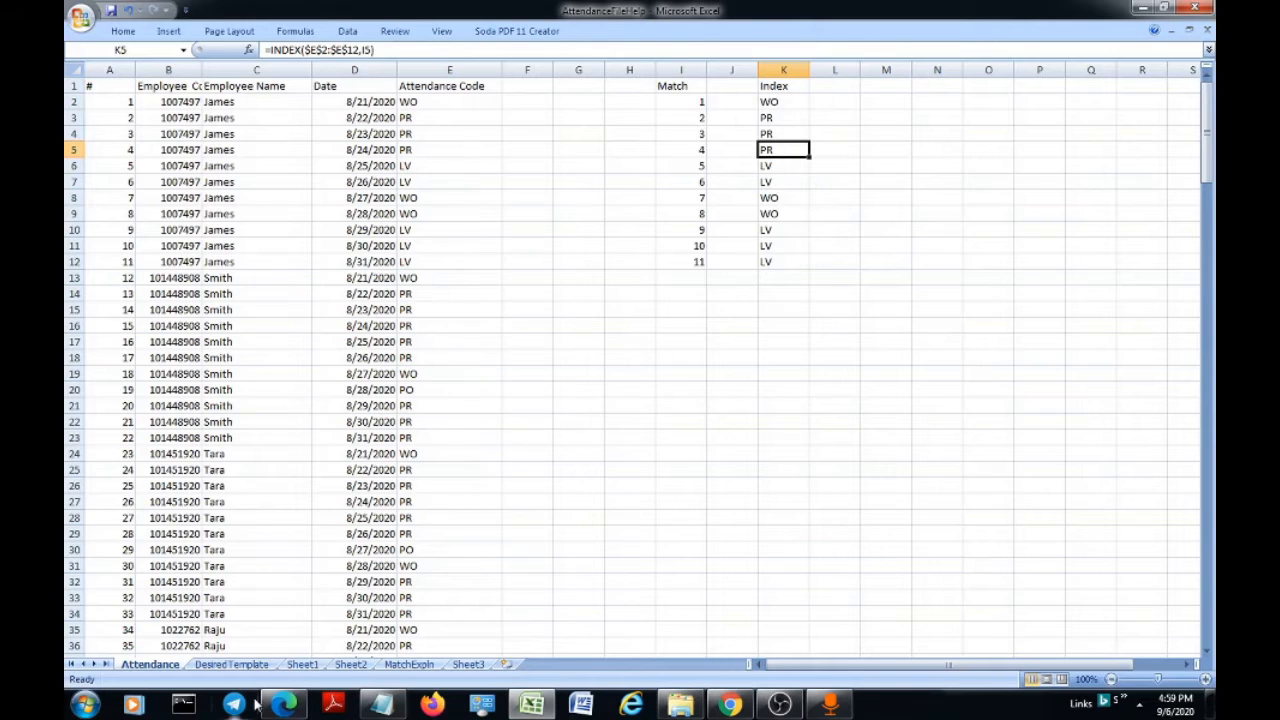
Begin an INDEX formula in cell C3 of the DesiredTemplate sheet.
click(249, 667)
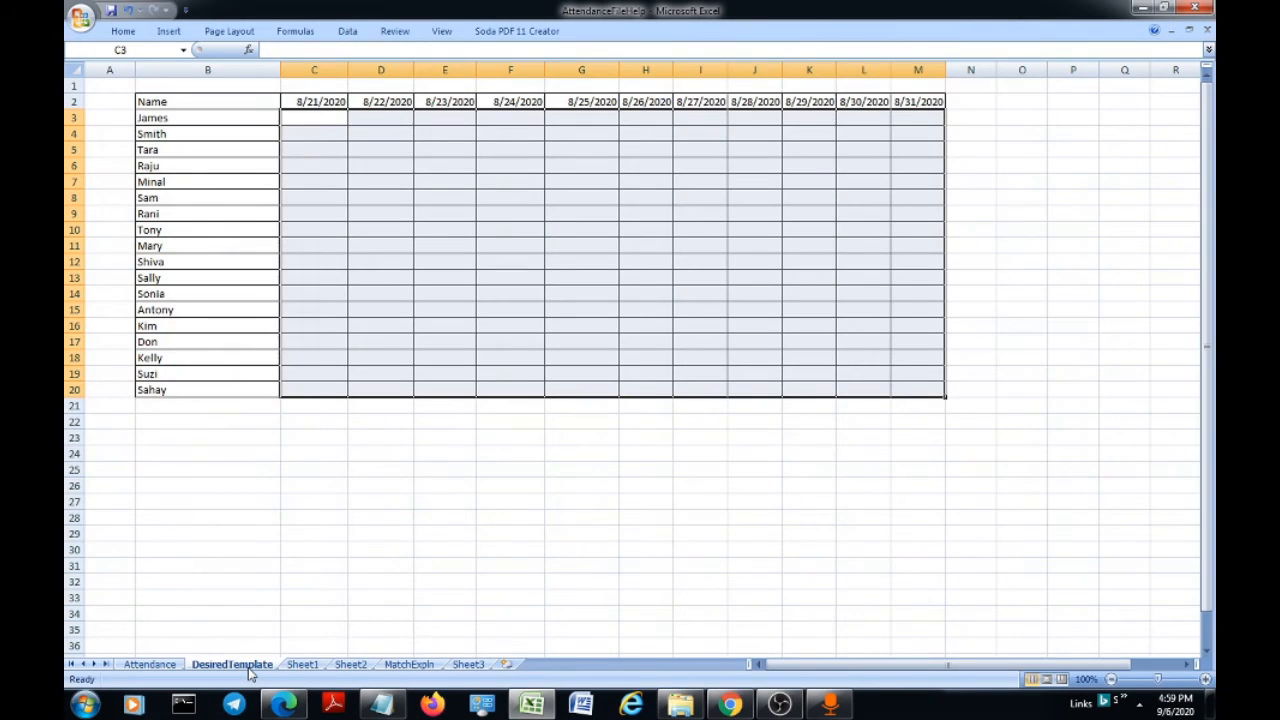
click(325, 125)
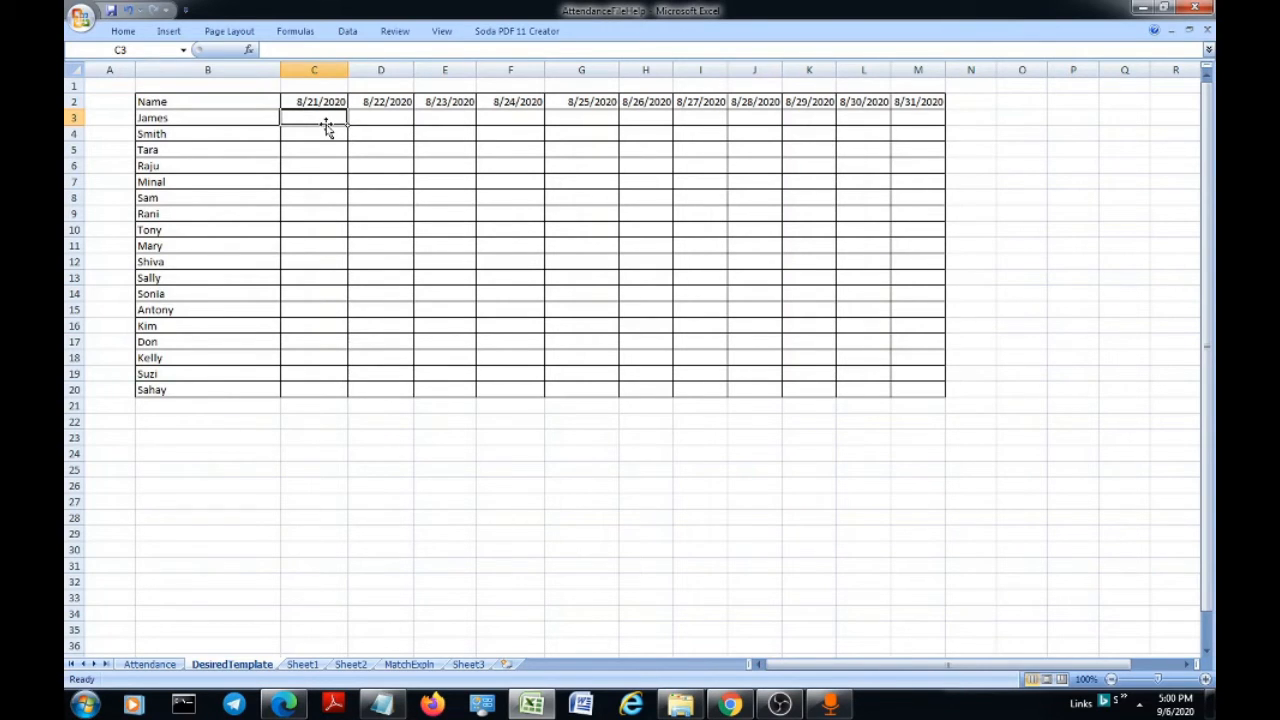
text(=)
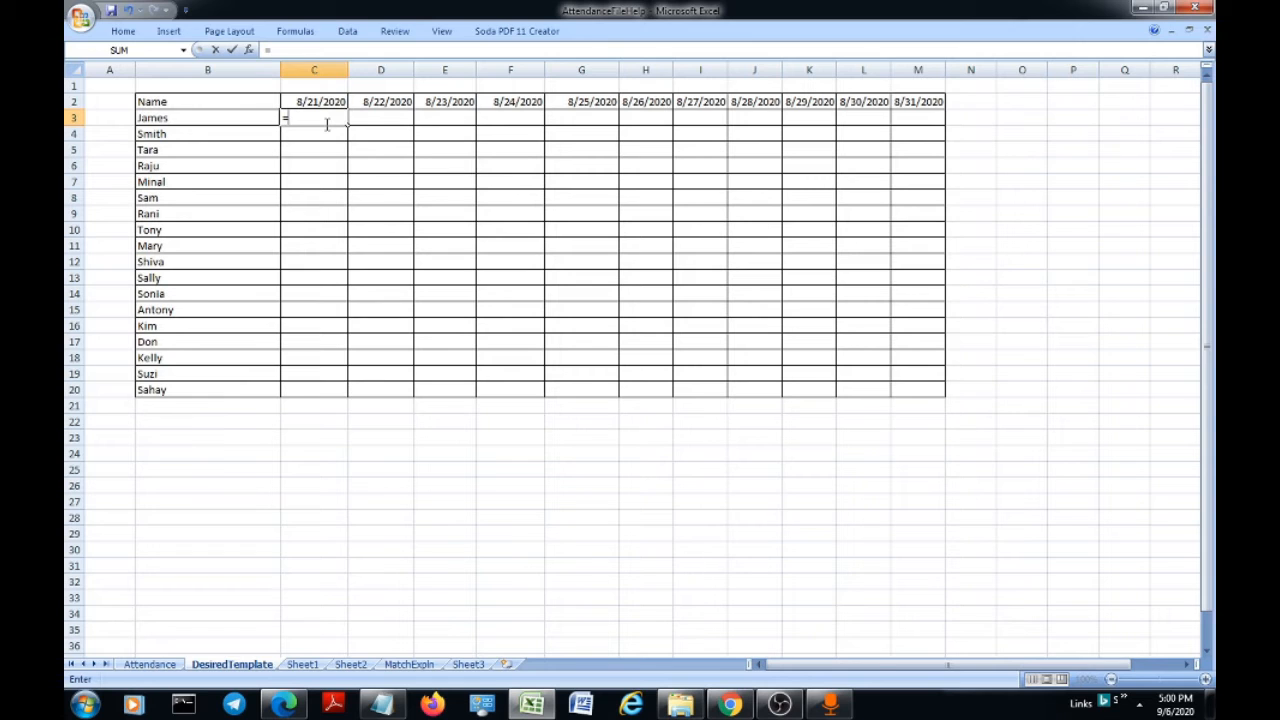
text(index)
key(Tab)
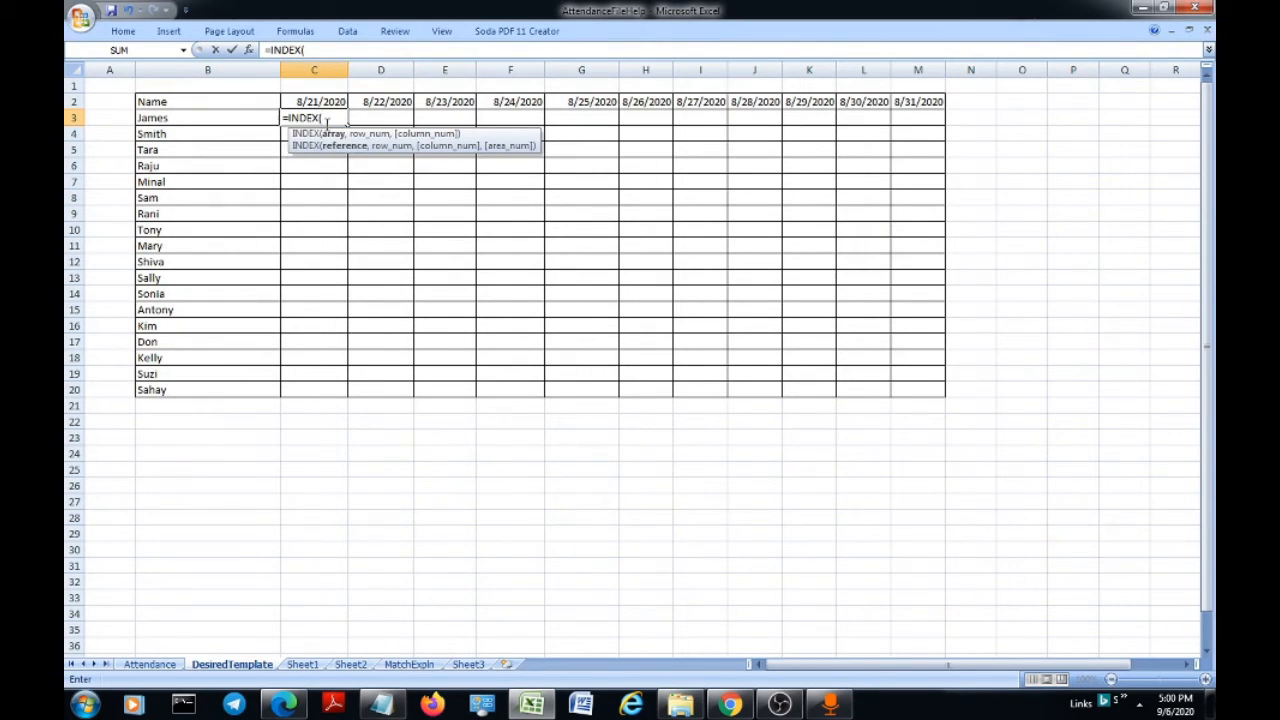
text(D)
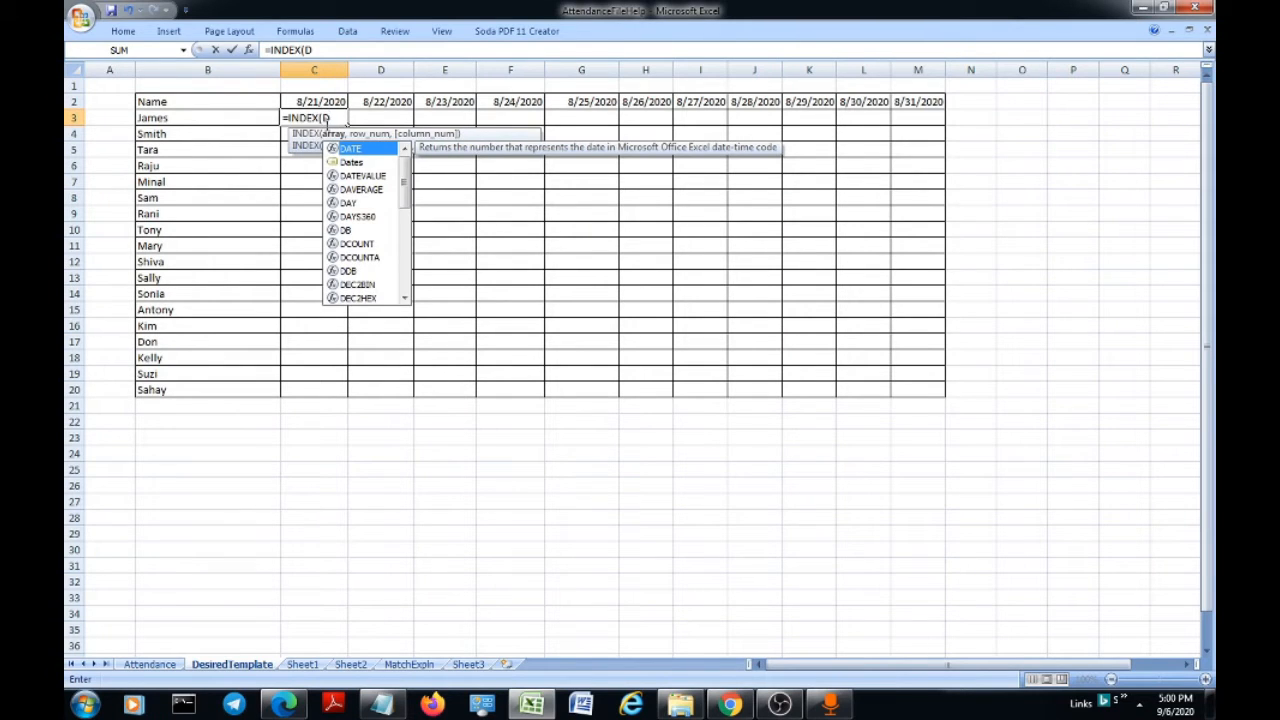
text(ates,)
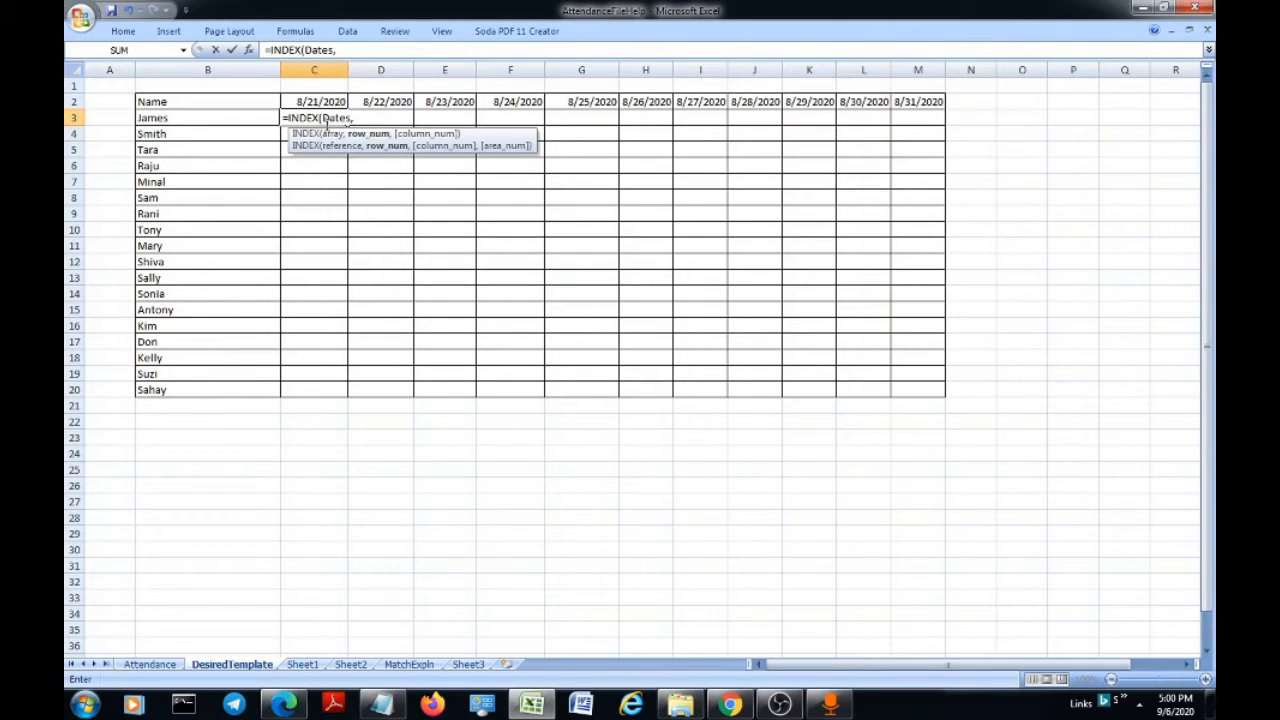
key(BackSpace)
key(BackSpace)
key(BackSpace)
key(BackSpace)
key(BackSpace)
key(BackSpace)
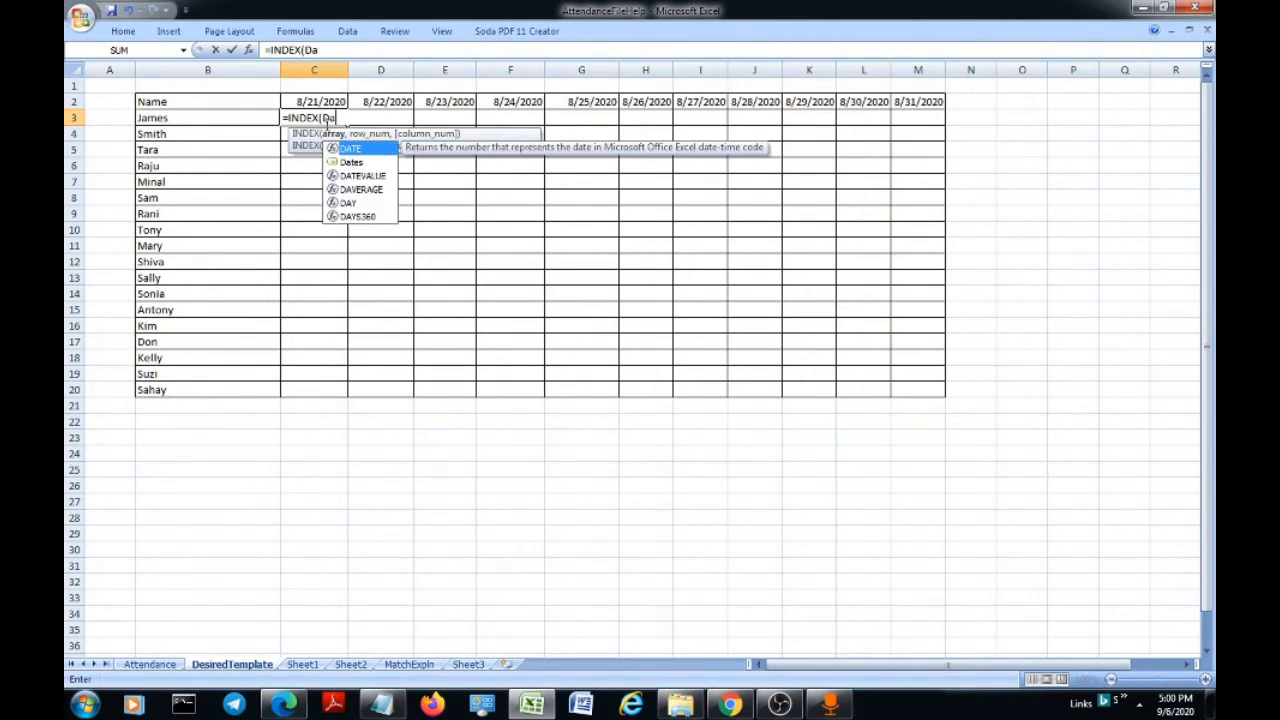
Use AtCode as the INDEX array and nest a MATCH function with lookup value 1 as the row number.
text(AtCode,)
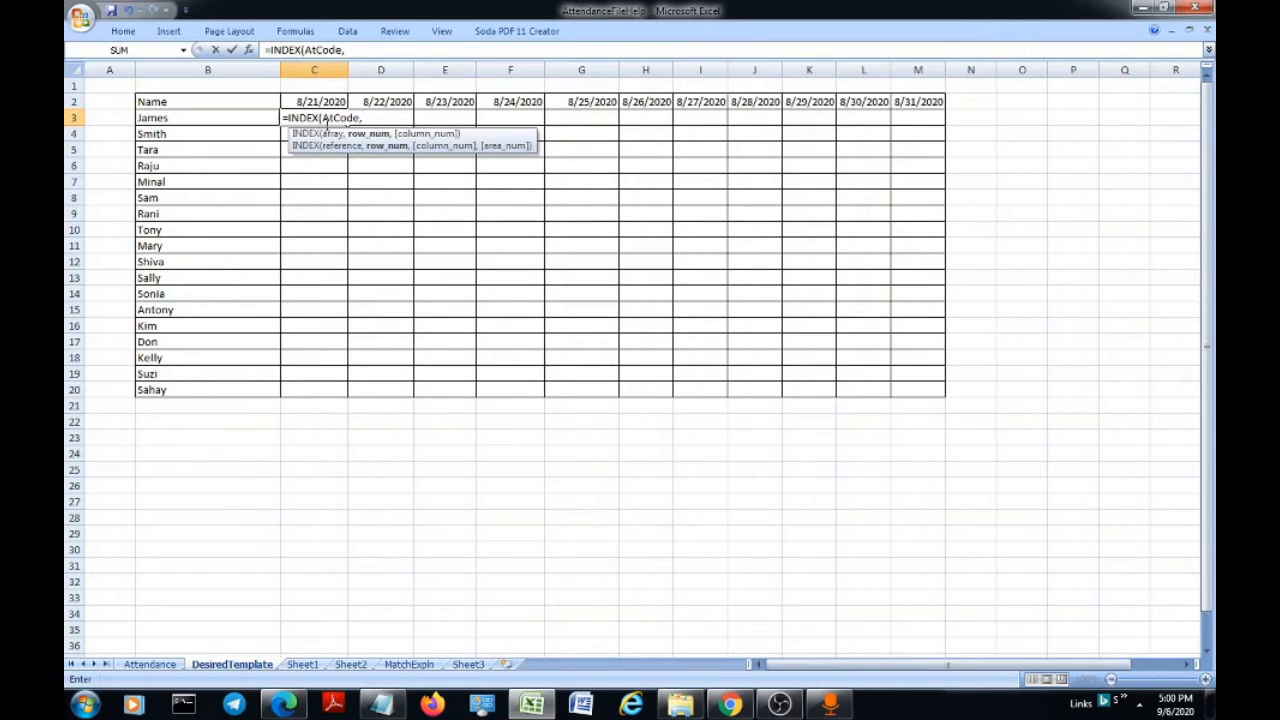
text(MATCH()
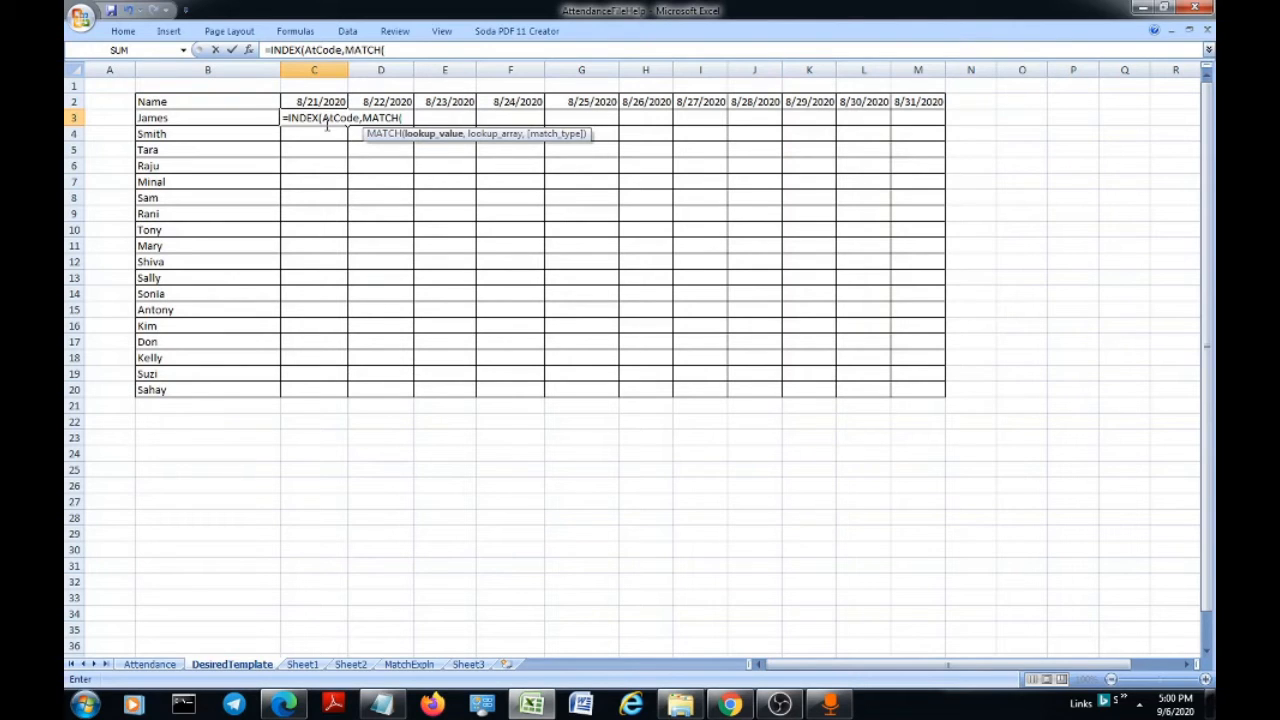
text(1,)
text(()
key(BackSpace)
key(alt)
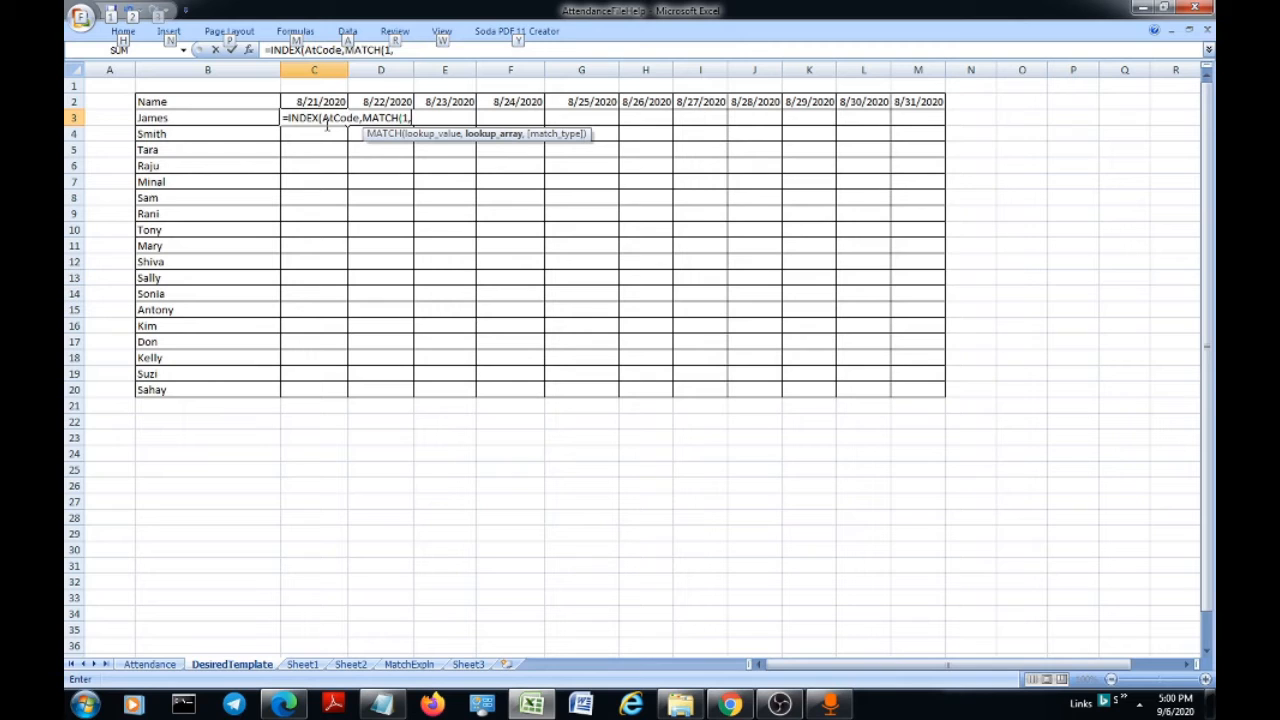
key(alt)
Add the condition (Names=B3) as the first part of the MATCH lookup array.
text(()
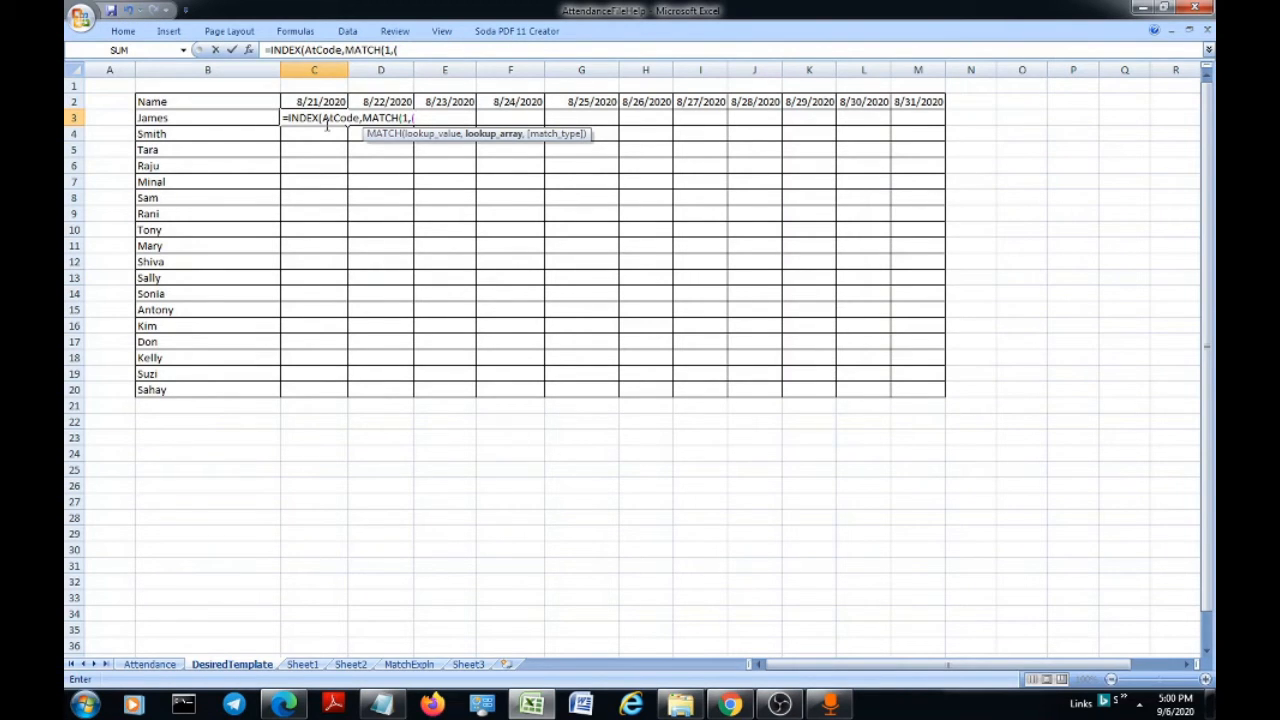
text(Nam)
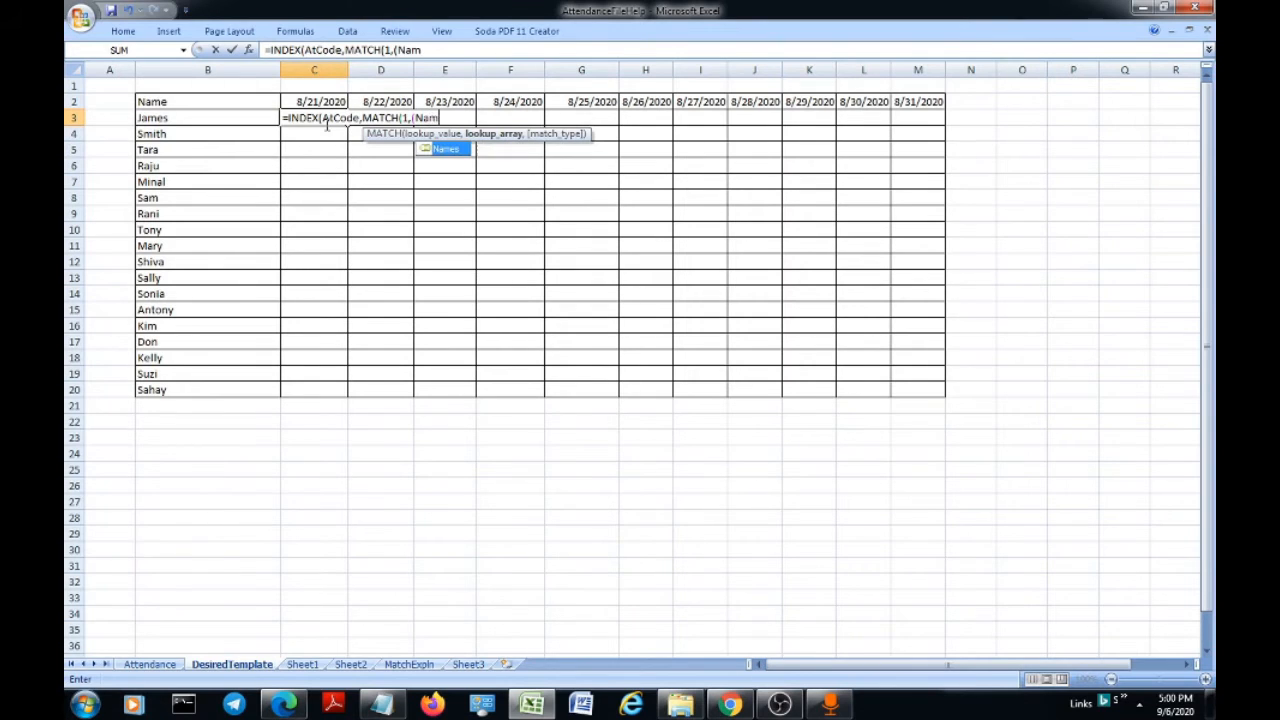
text(es=)
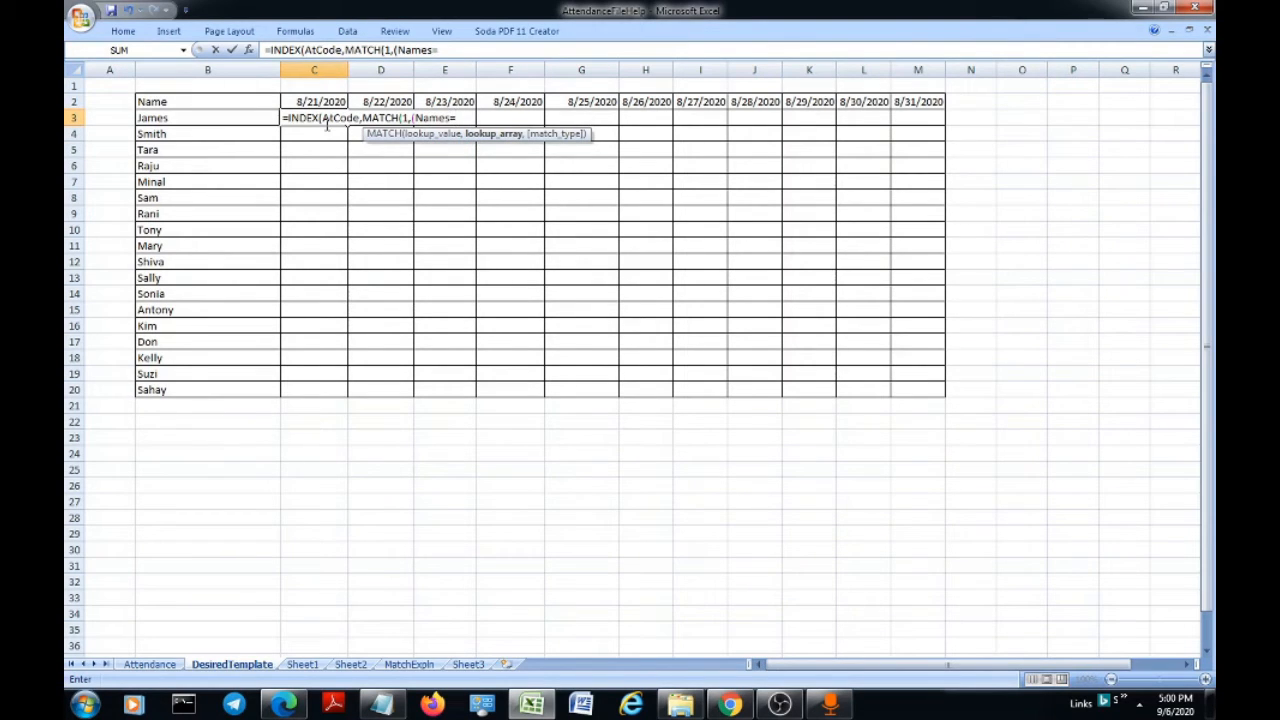
click(178, 122)
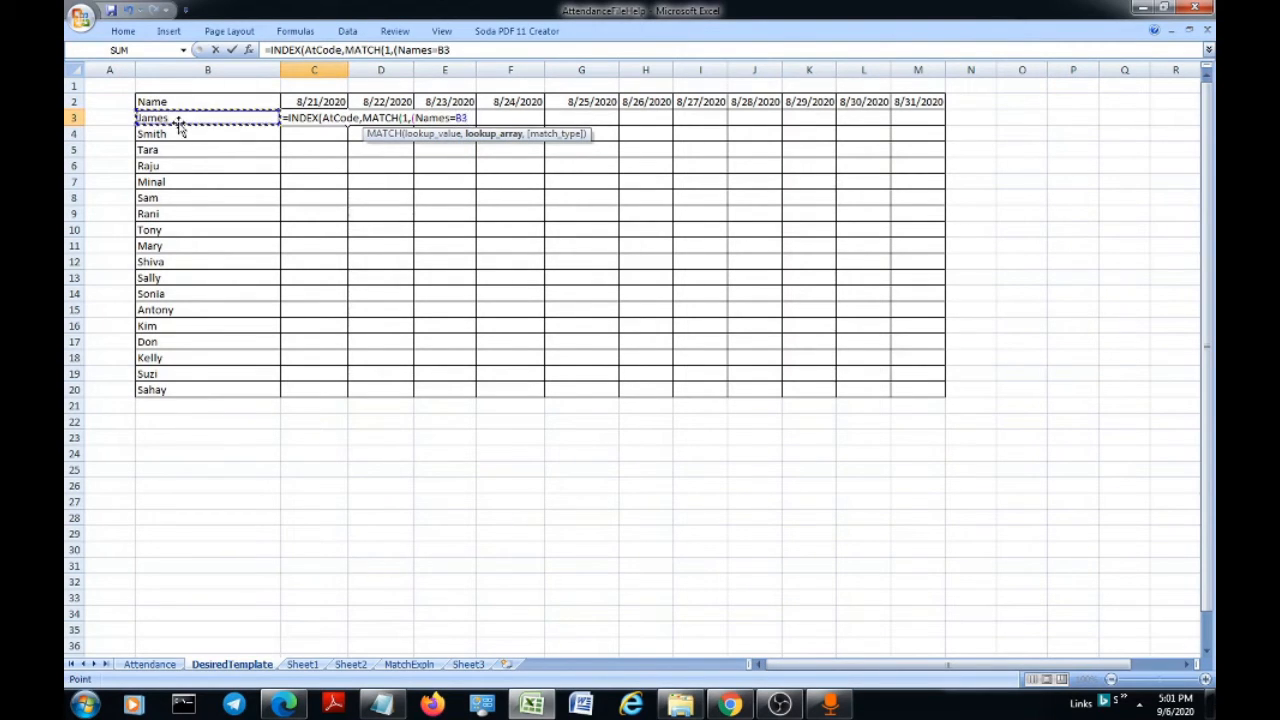
text(,)
key(BackSpace)
text())
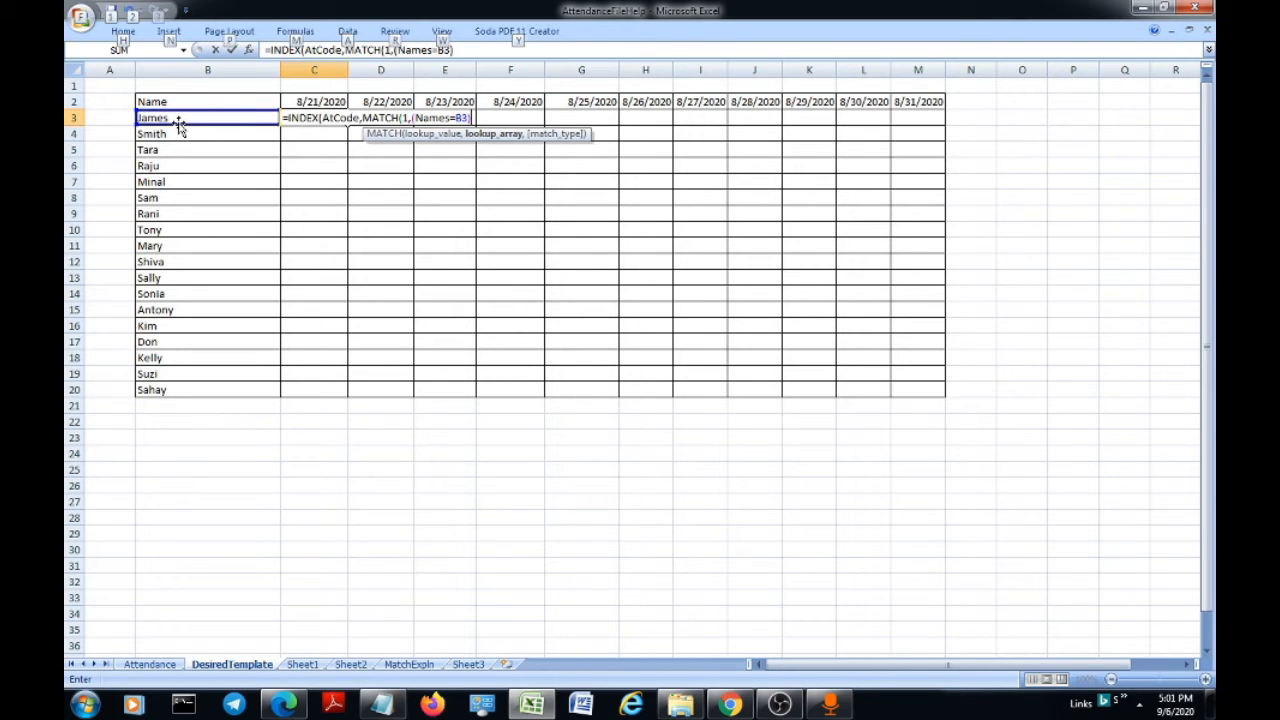
Append the multiplication operator * after the (Names=B3) condition in the MATCH lookup array.
text(&)
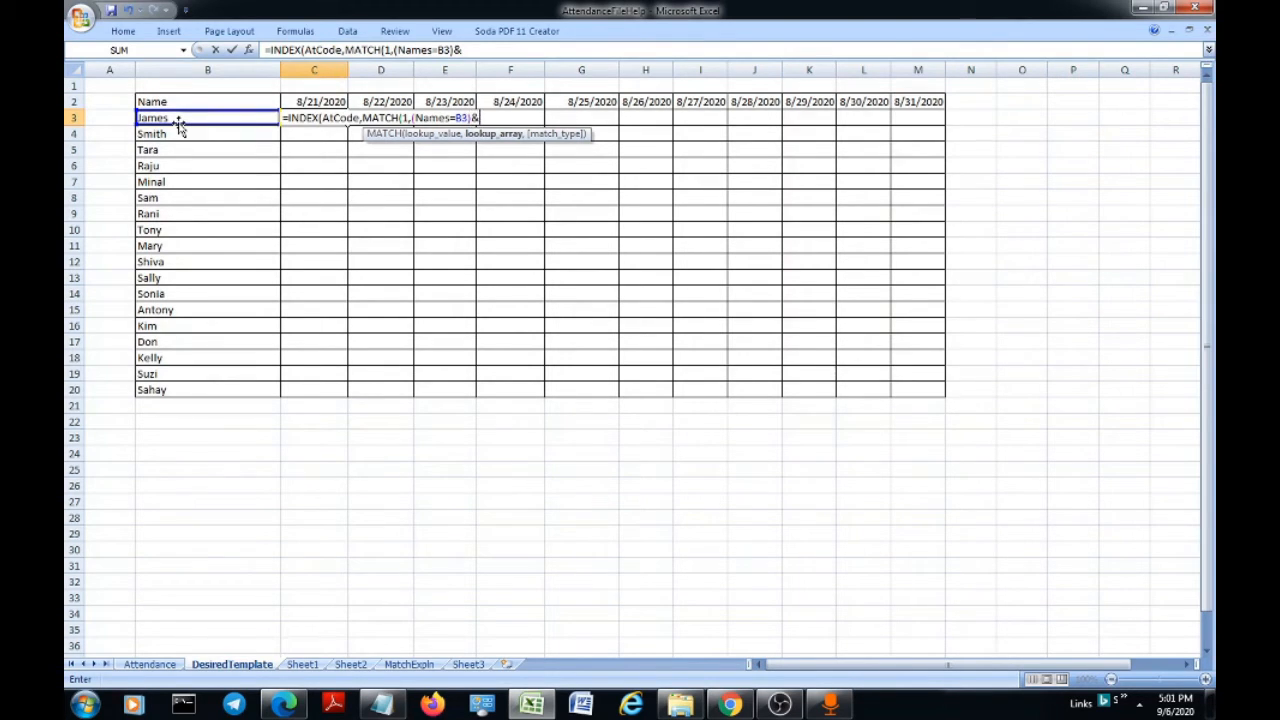
key(BackSpace)
key(alt)
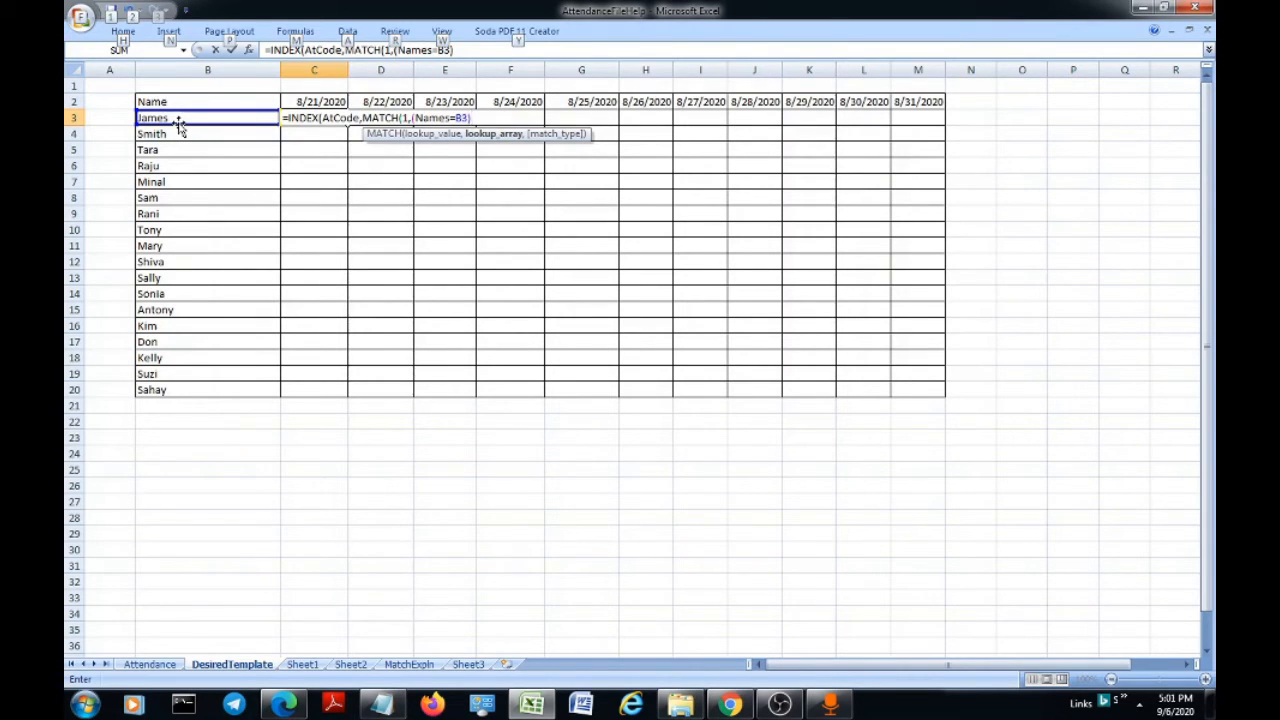
key(alt)
text(*)
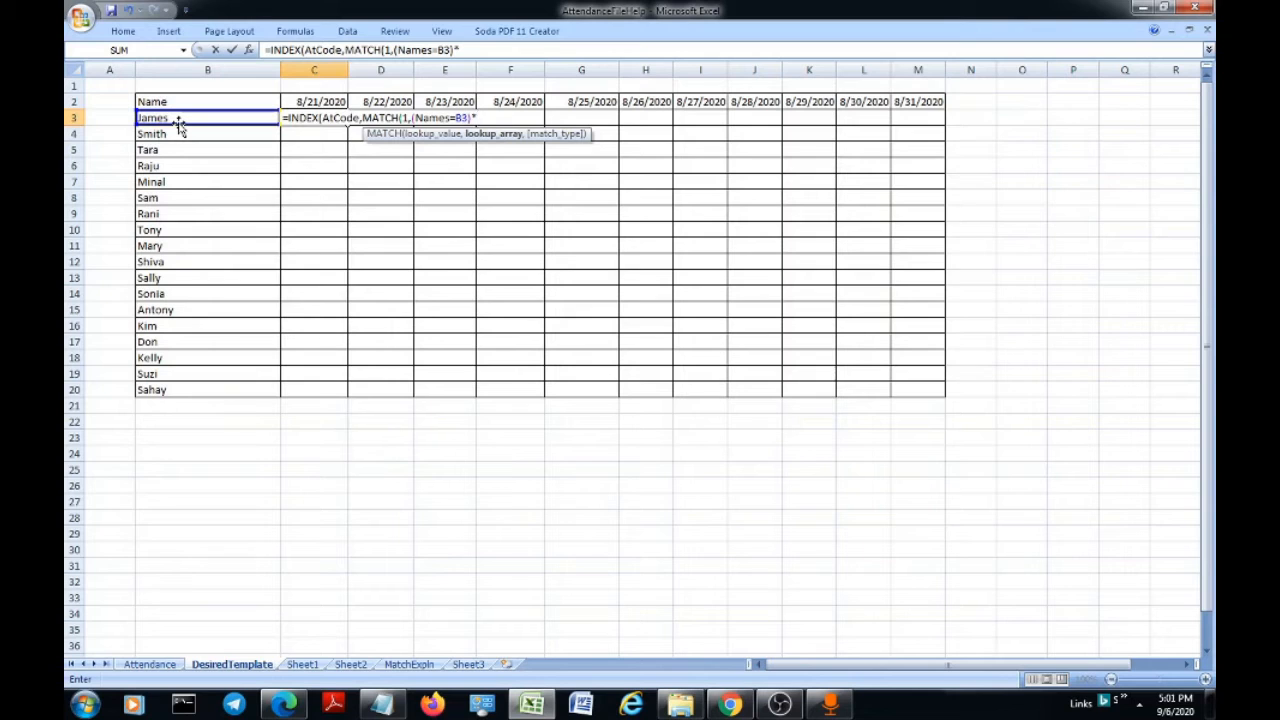
key(alt)
key(alt)
Add (Dates=E2) as the second condition of the MATCH lookup array.
text((Date)
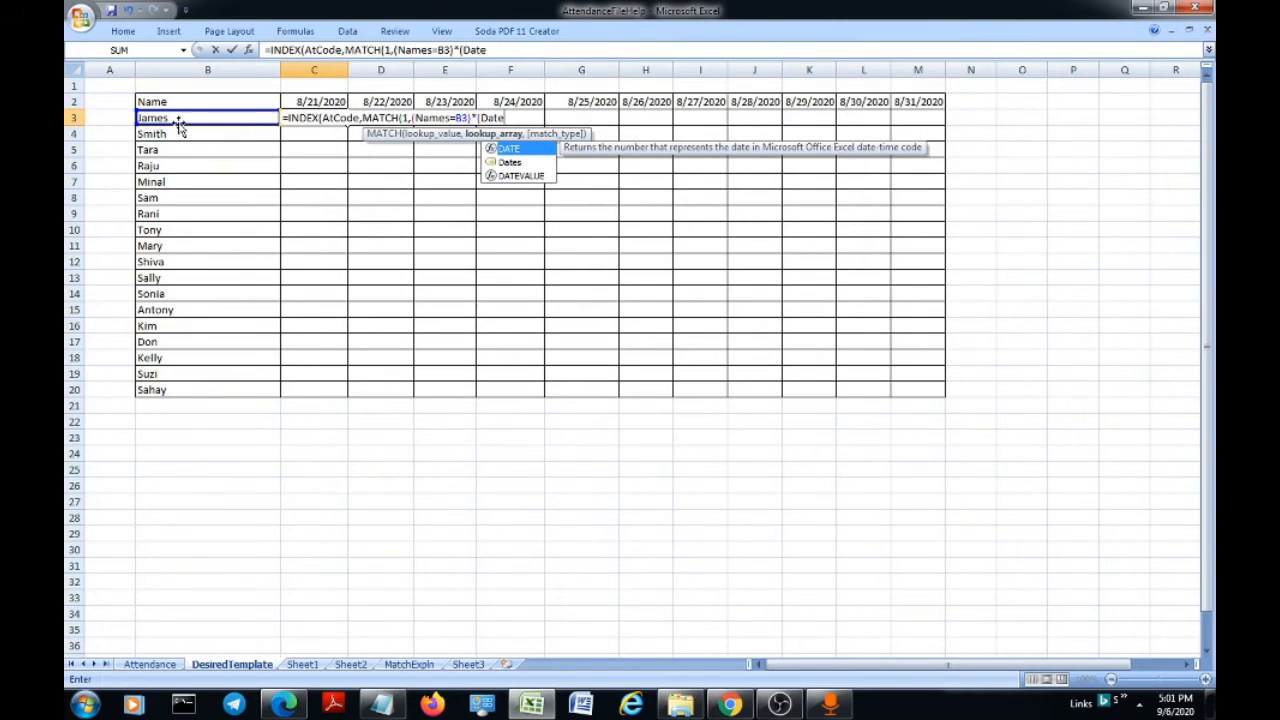
text(=)
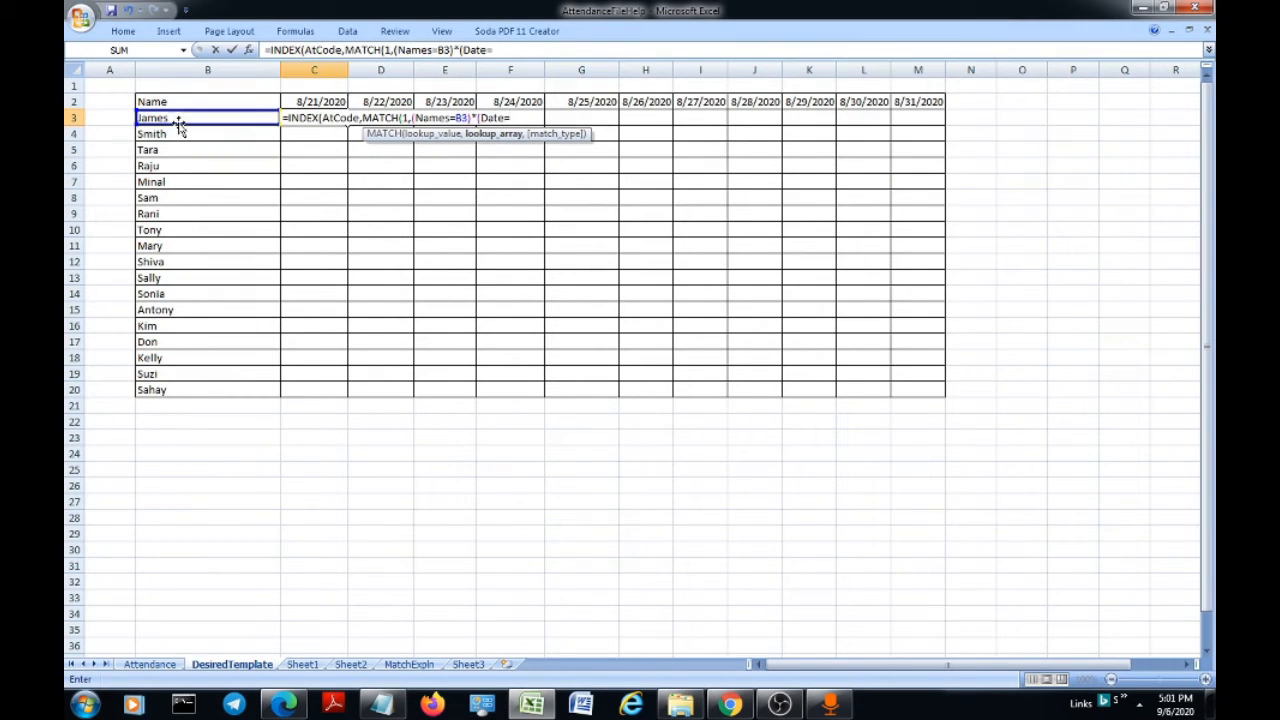
key(BackSpace)
text(s)
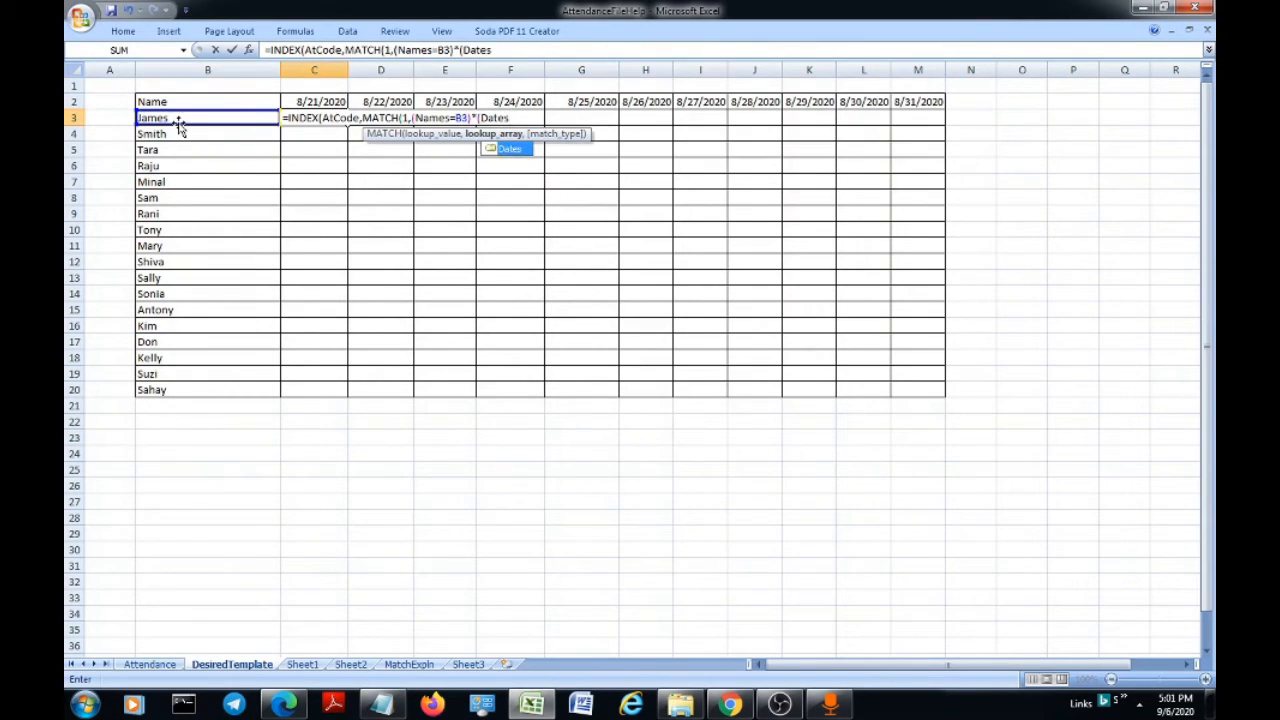
text(=)
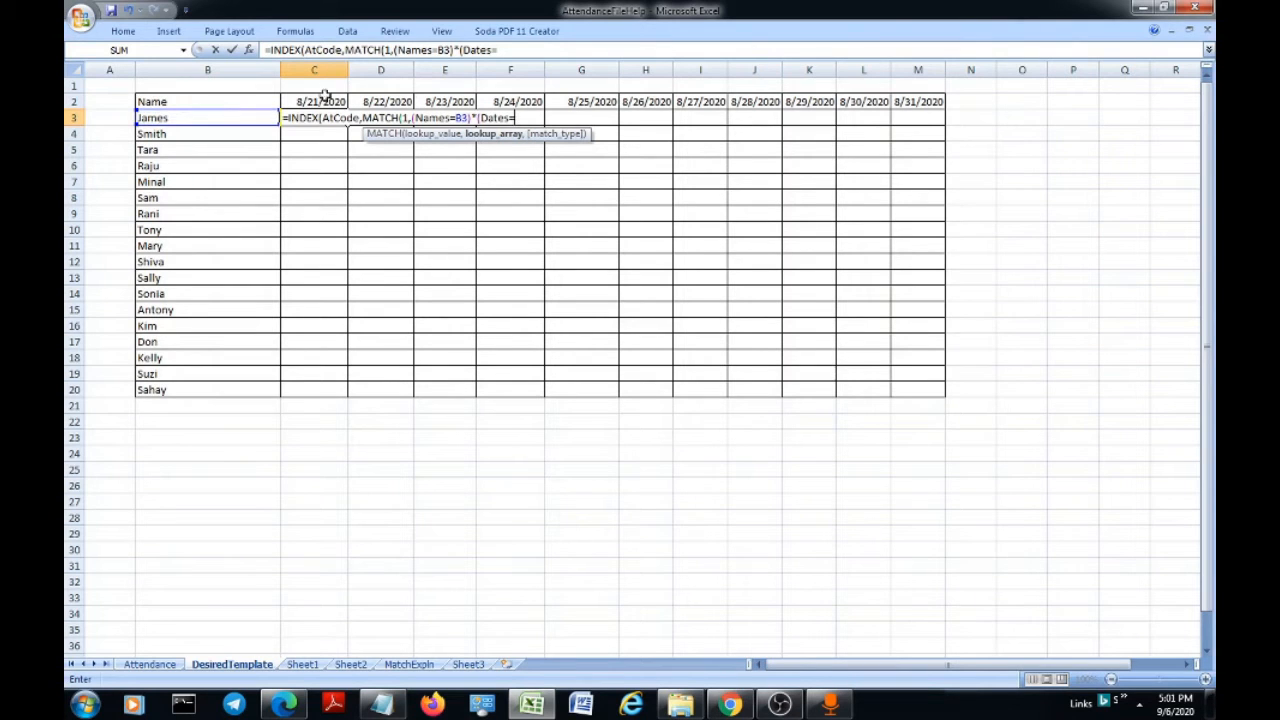
click(456, 101)
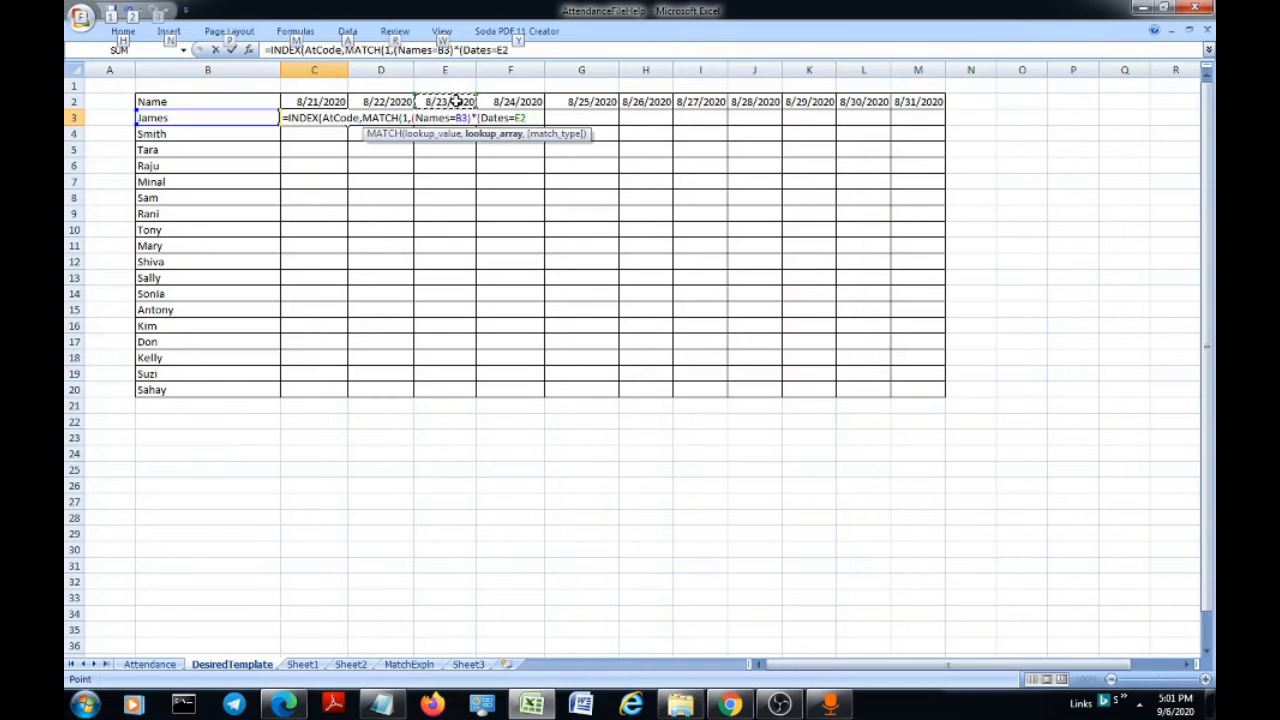
text())
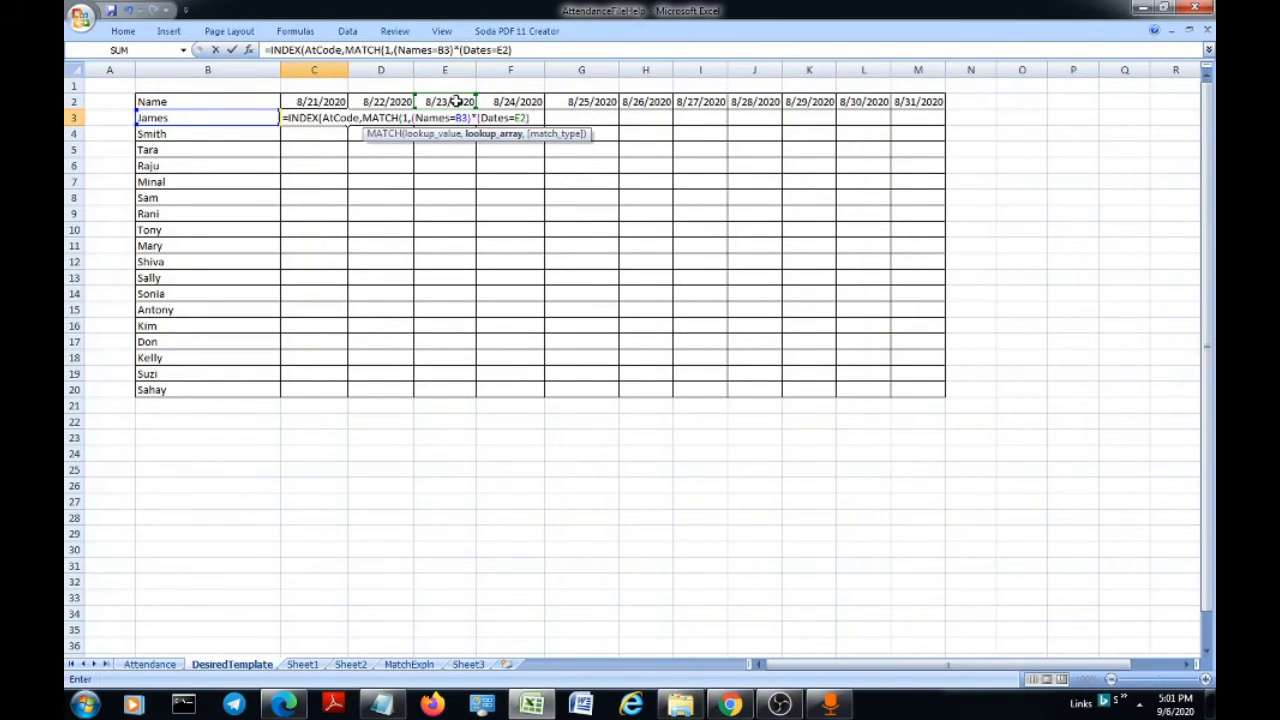
Set the MATCH type to 0 for an exact match and enter the formula, accepting the proposed closing-parenthesis correction.
text(,)
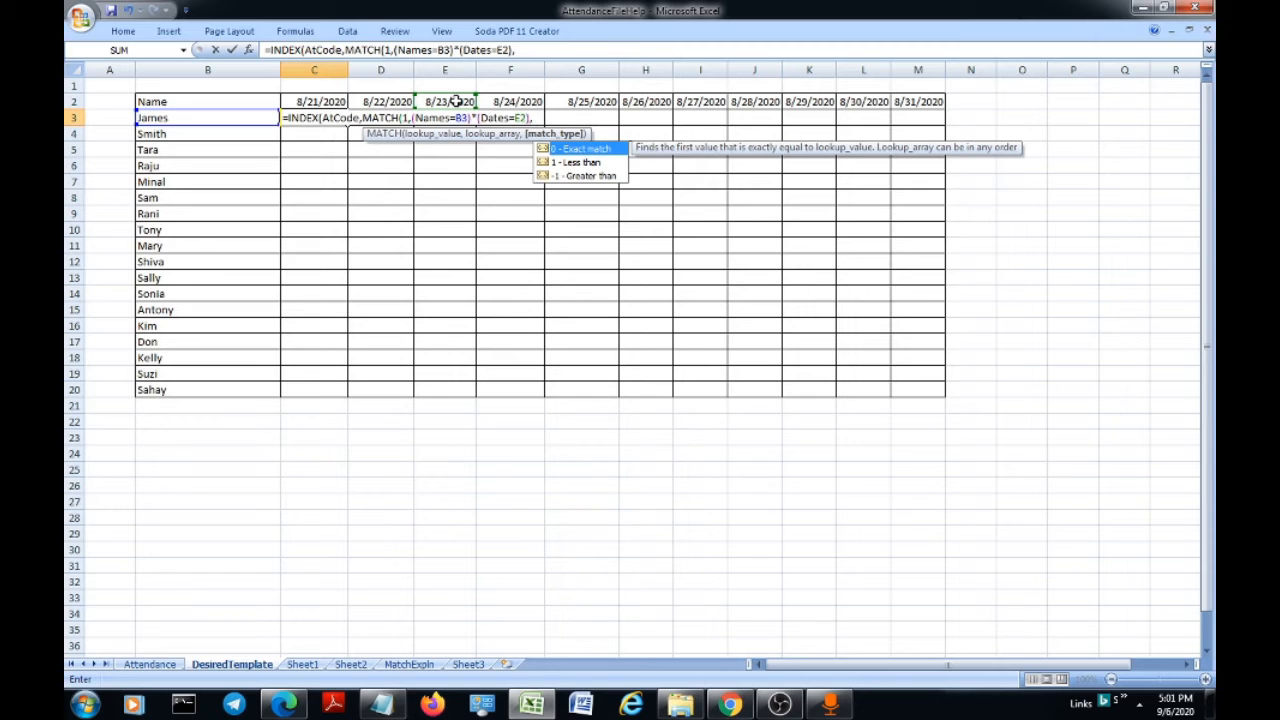
text(0)
key(Return)
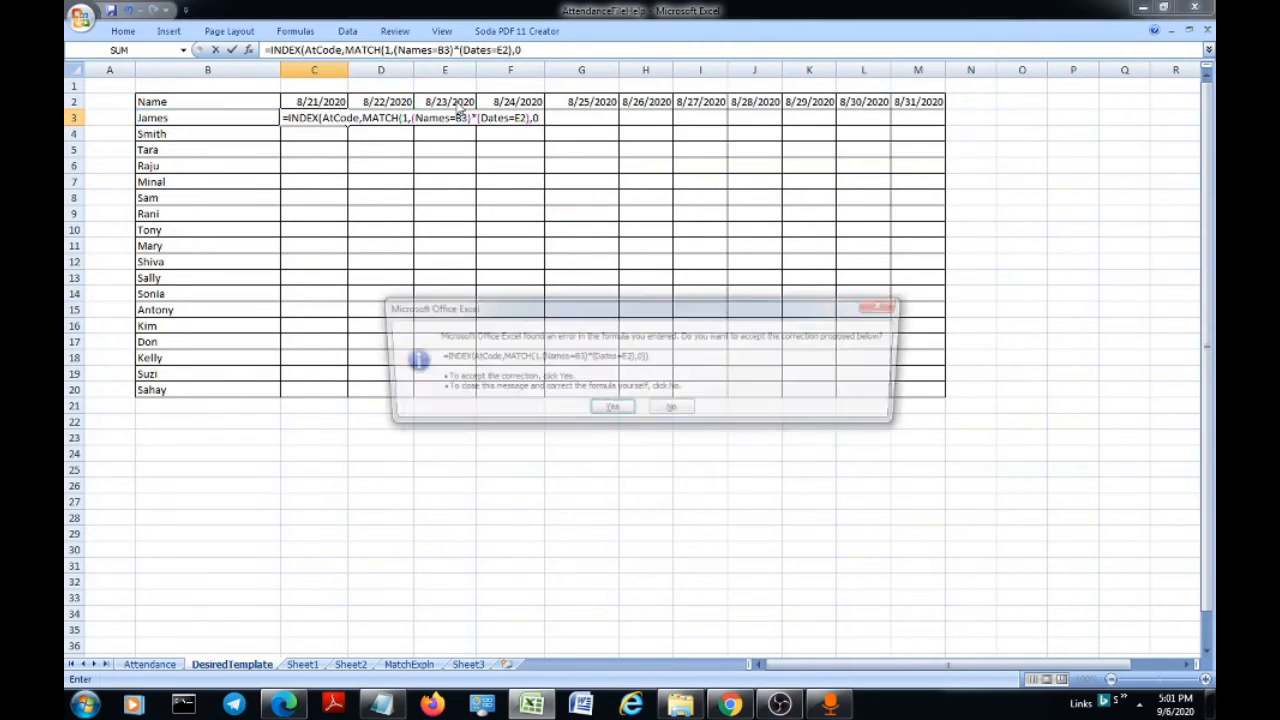
key(Return)
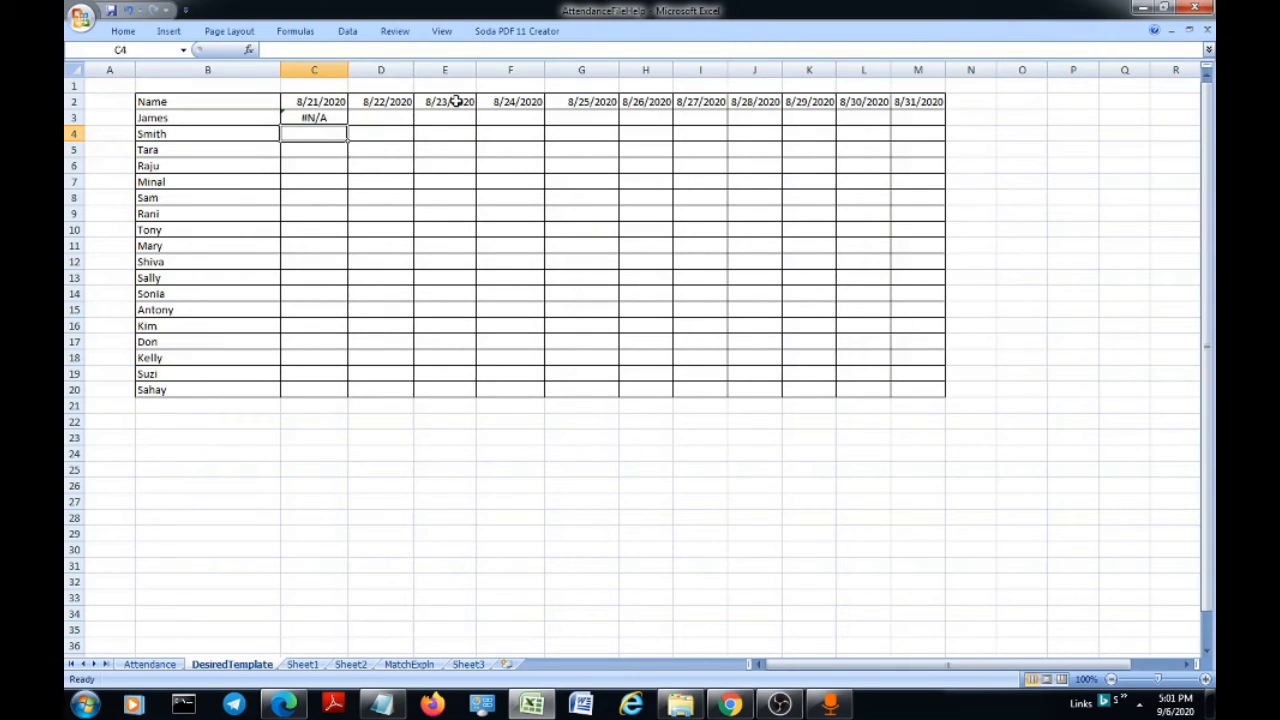
Correct the date condition in the C3 formula to Dates=C2 and enter it as a regular formula.
double_click(330, 118)
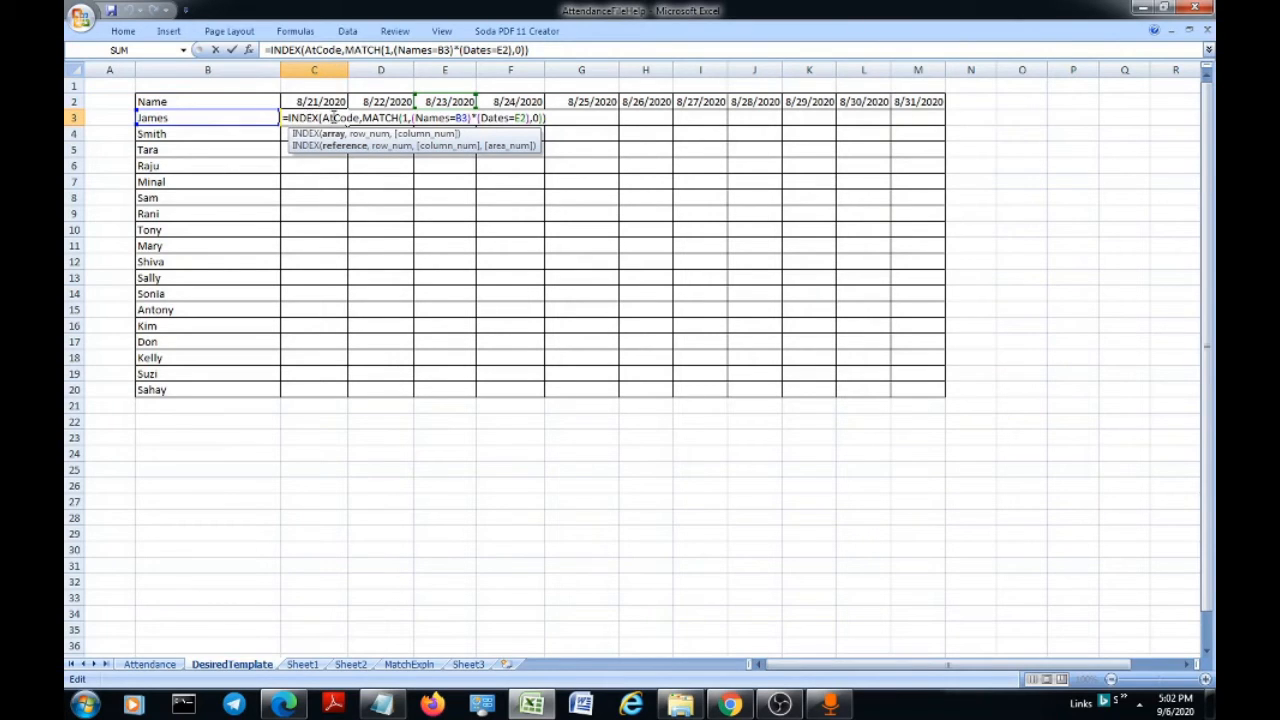
click(403, 117)
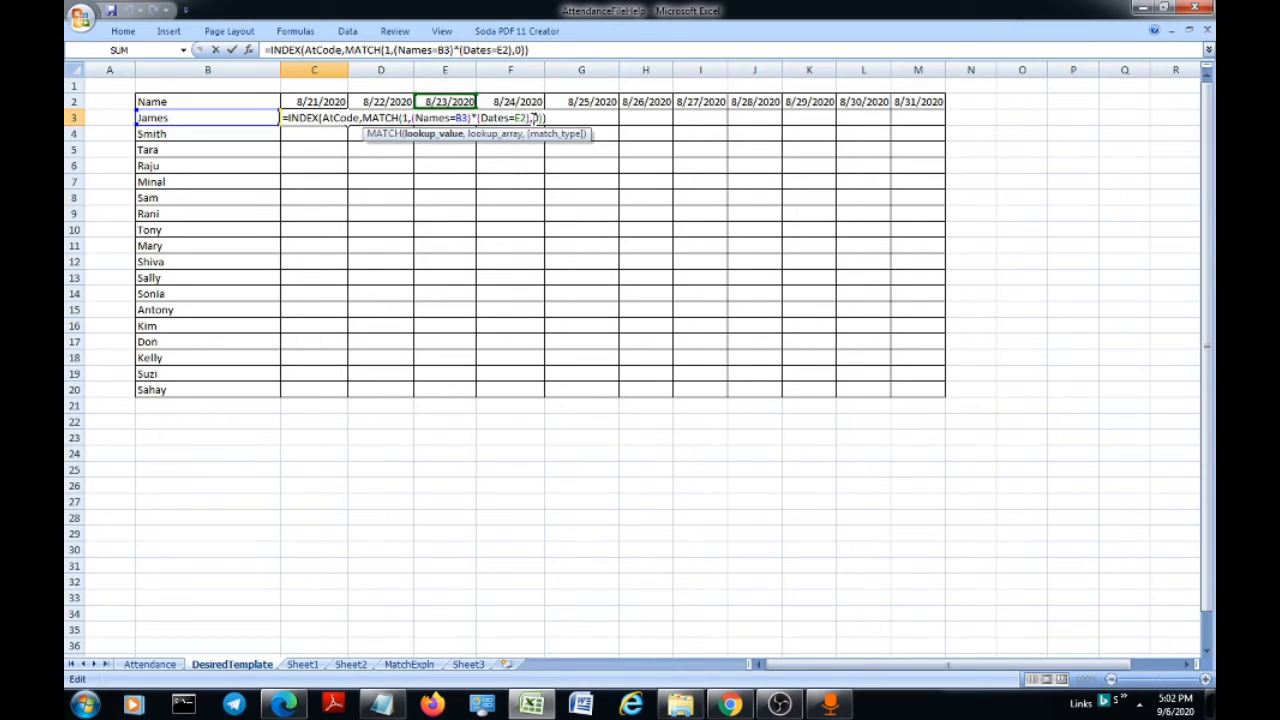
click(520, 117)
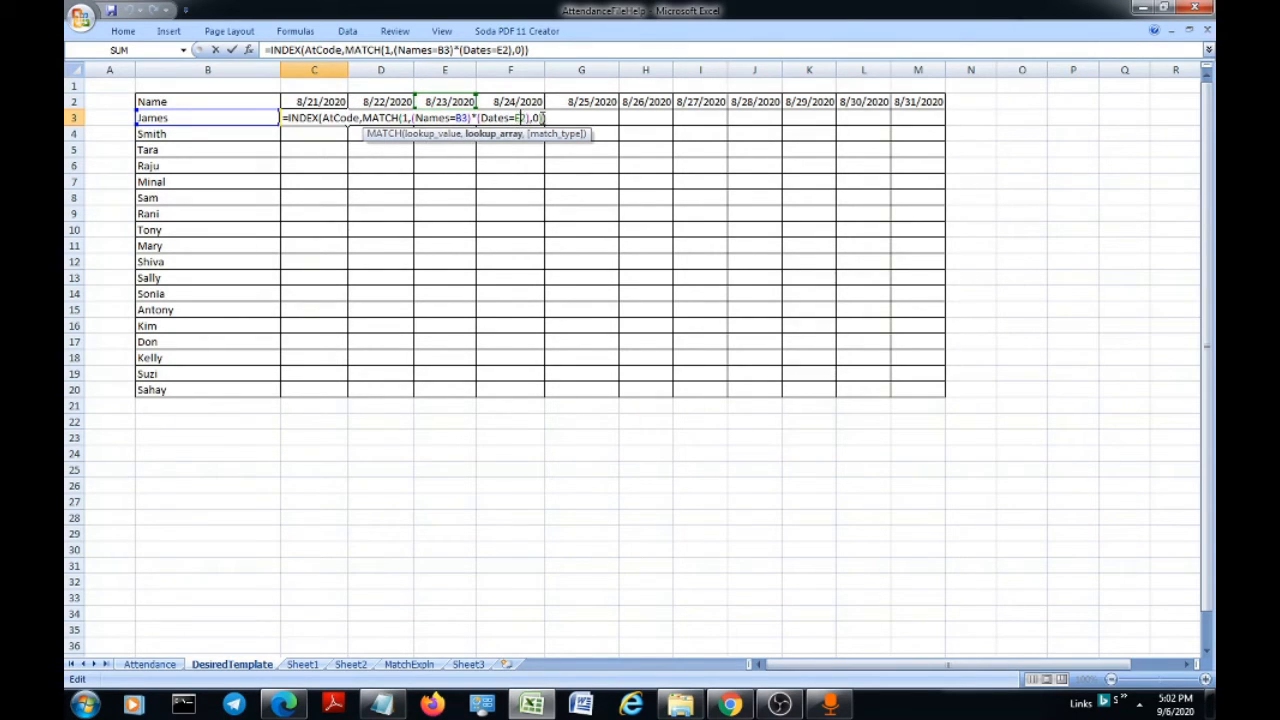
key(BackSpace)
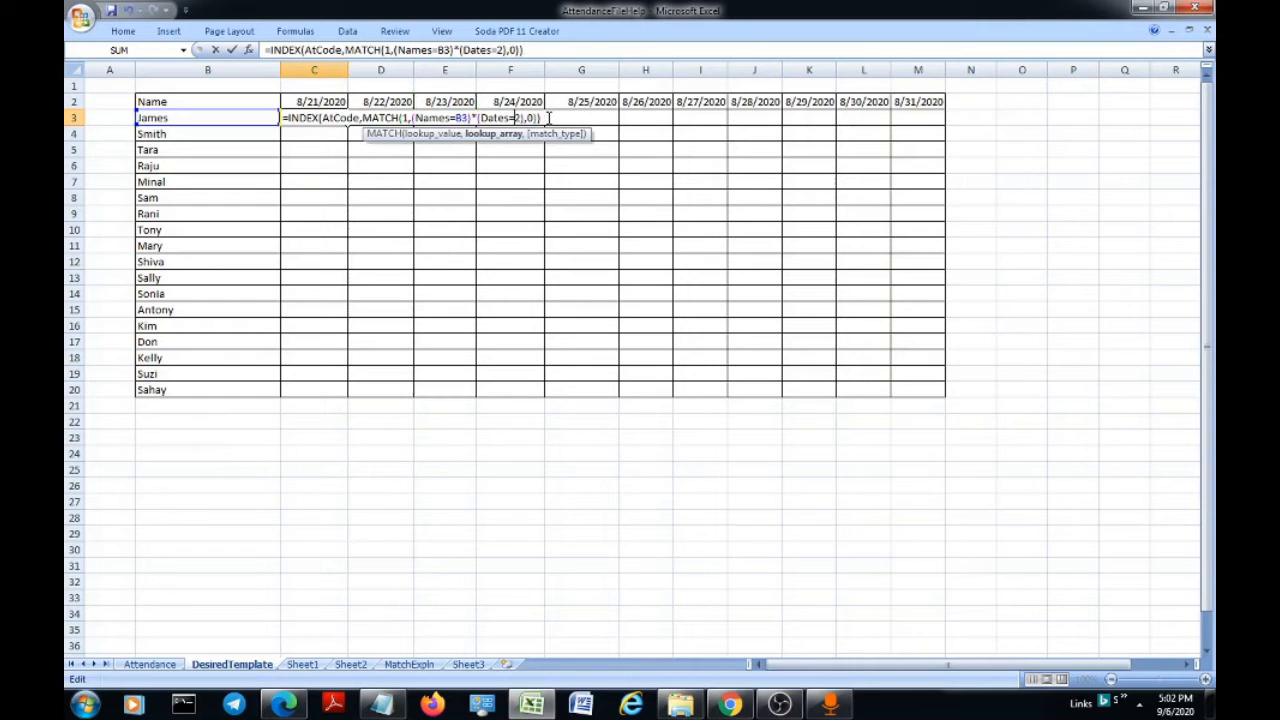
text(C)
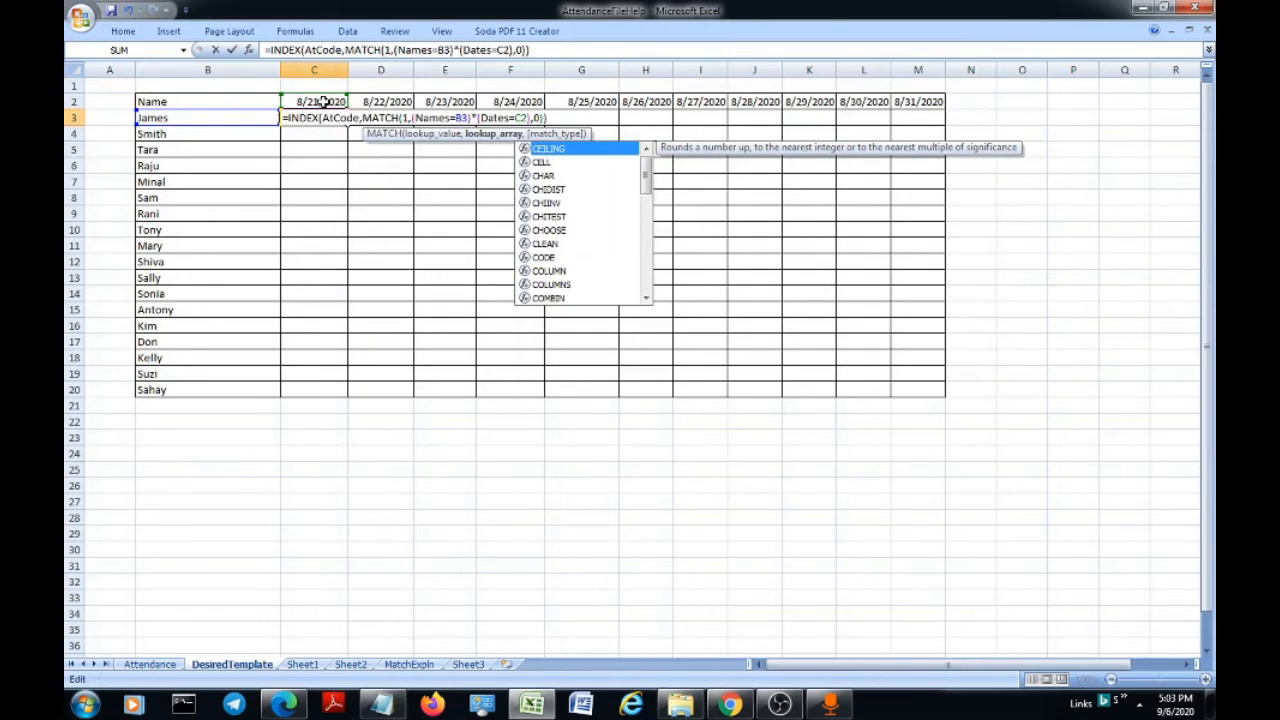
key(Return)
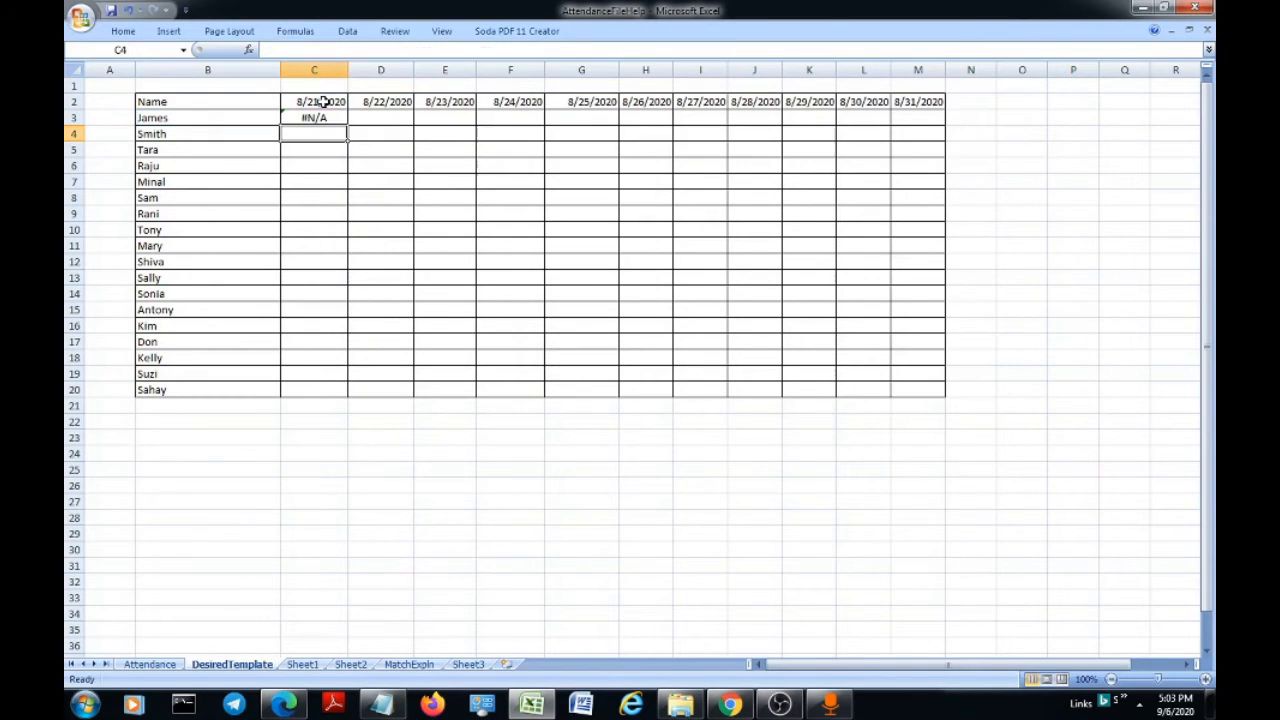
Examine the match flag in H8 and the row number in J8 on the MatchExpln sheet.
click(410, 665)
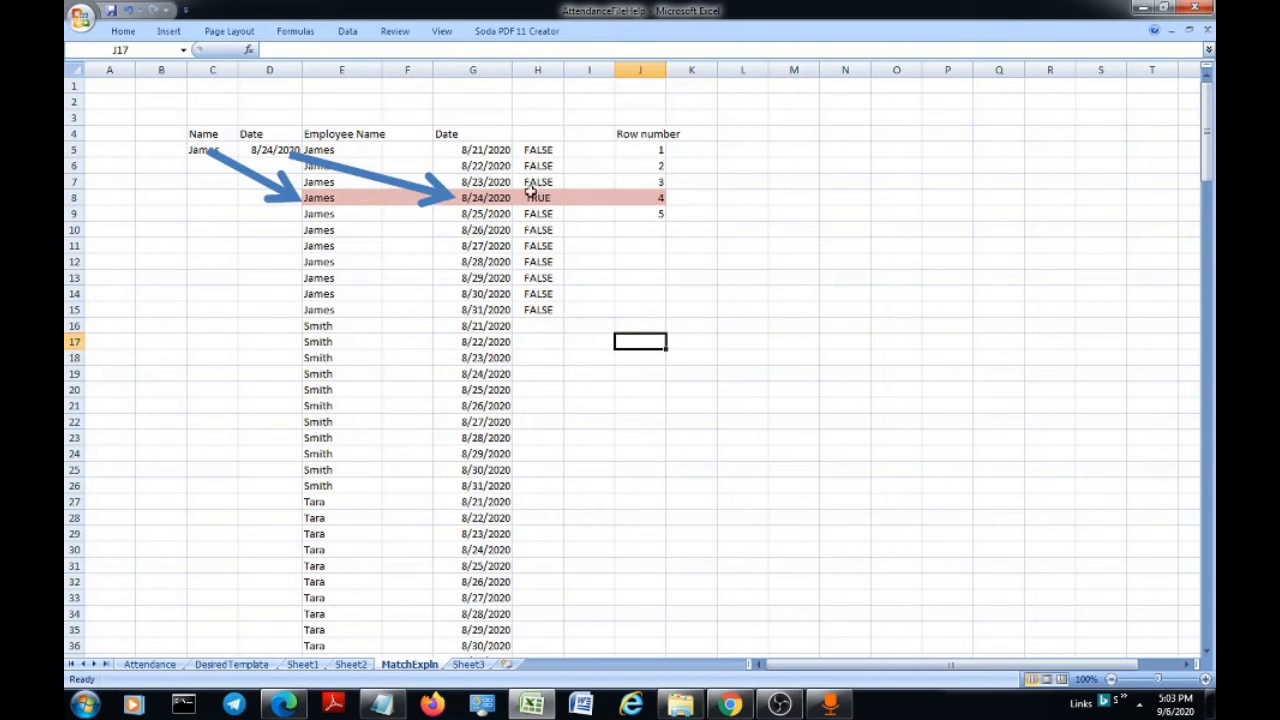
click(654, 201)
double_click(524, 193)
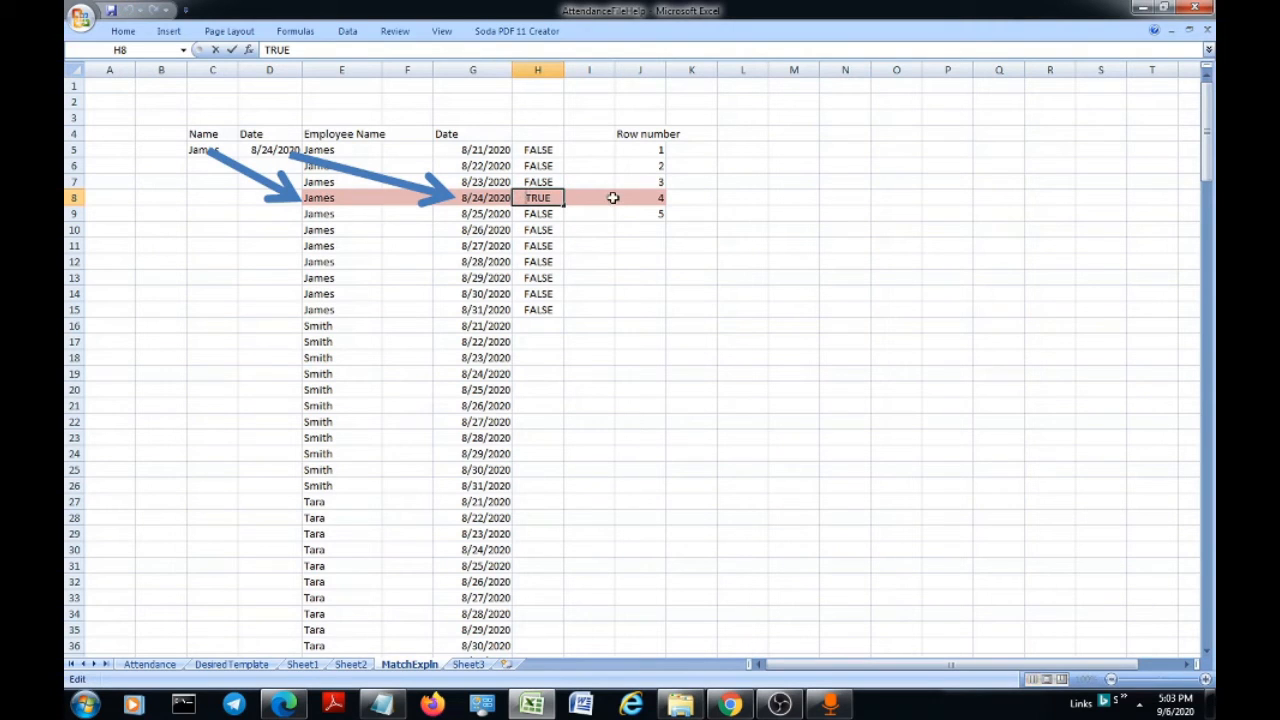
key(Return)
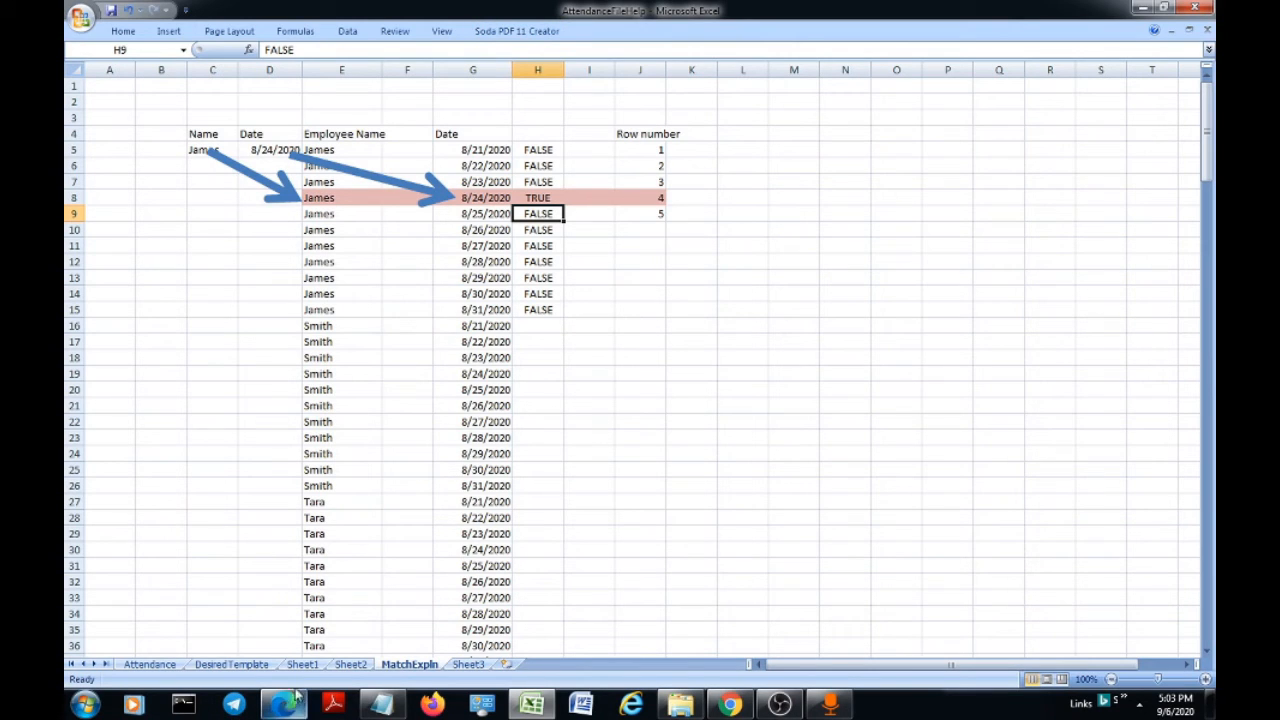
Compare the record in B5:E5 of the Attendance sheet with the row number in J8 of the MatchExpln sheet.
click(169, 666)
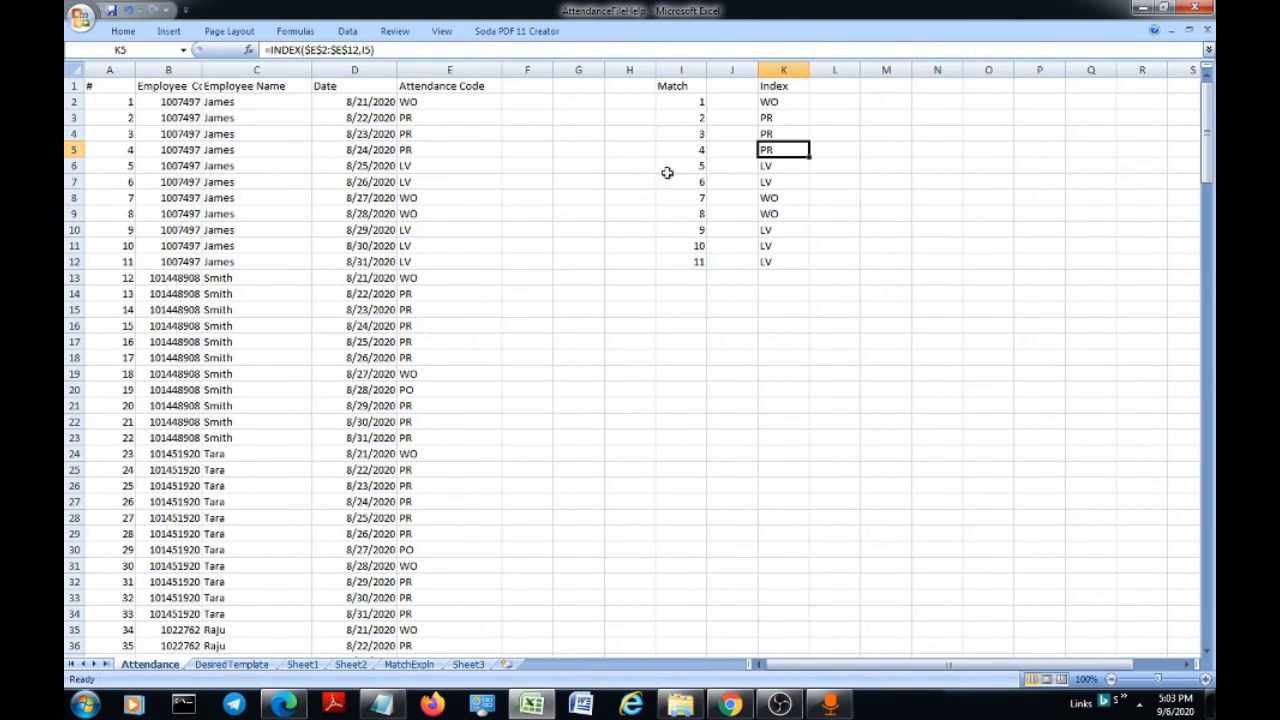
drag(185, 150, 404, 148)
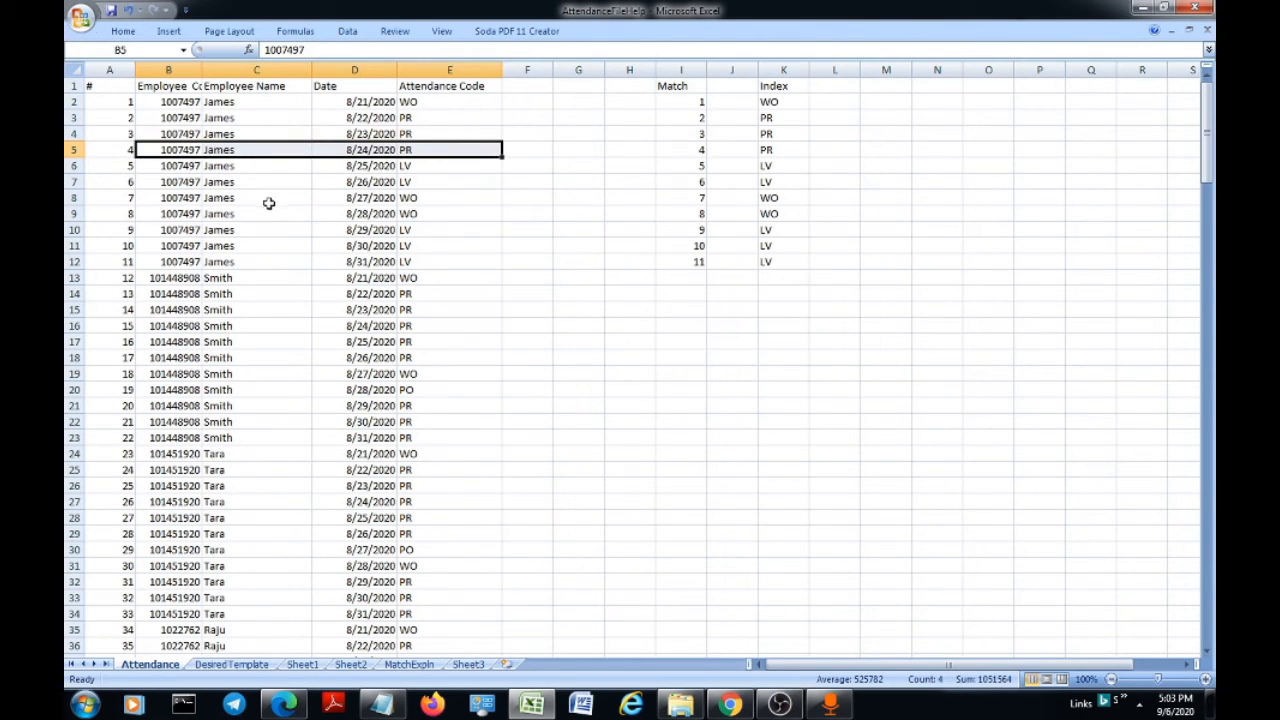
click(420, 667)
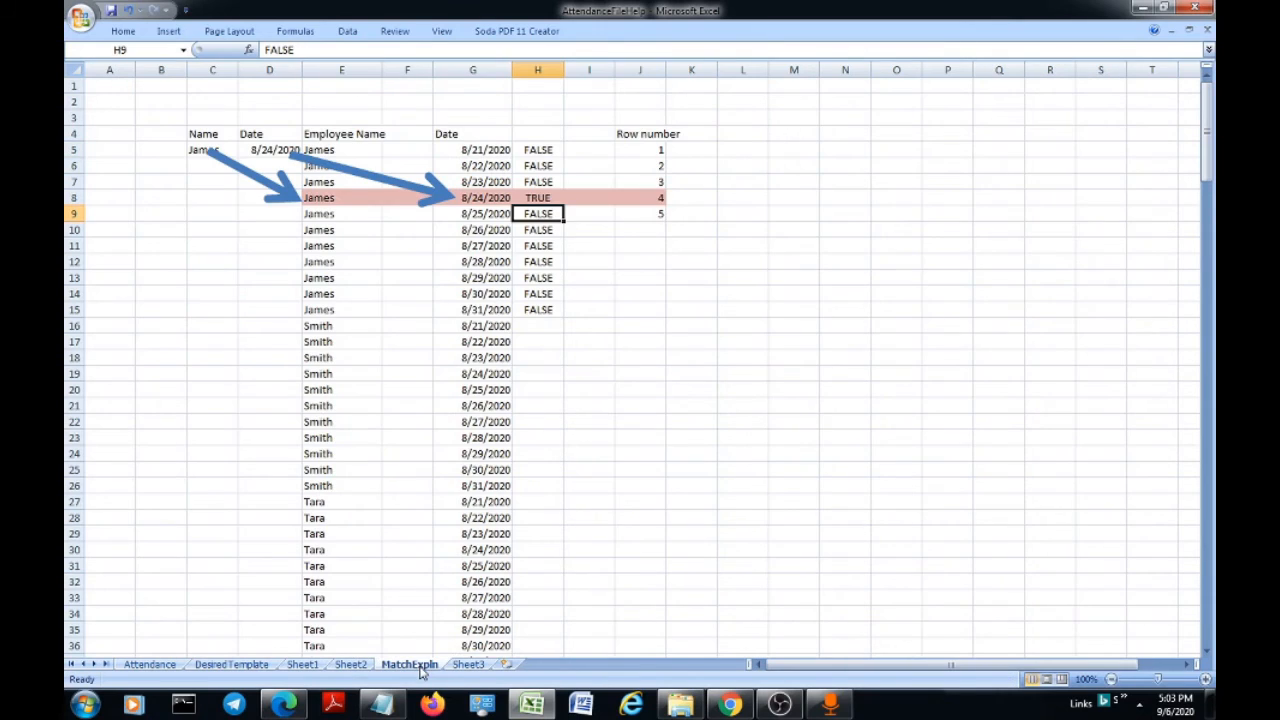
click(668, 198)
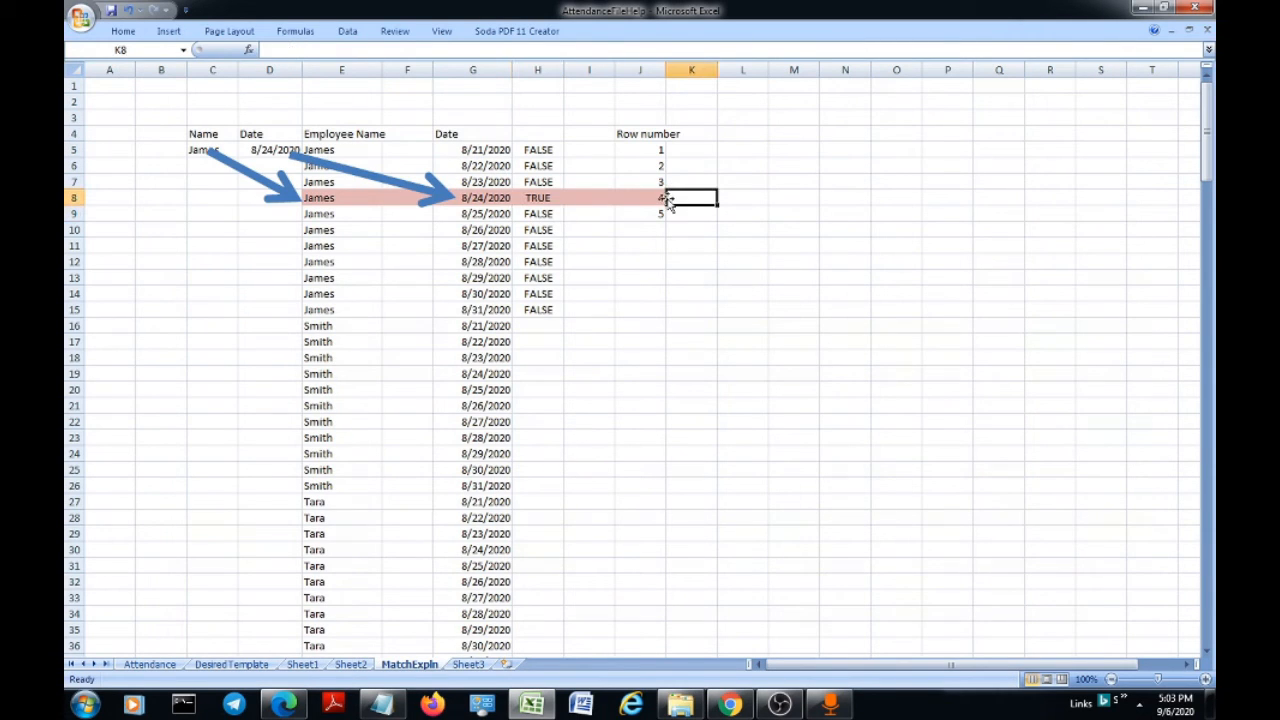
click(655, 198)
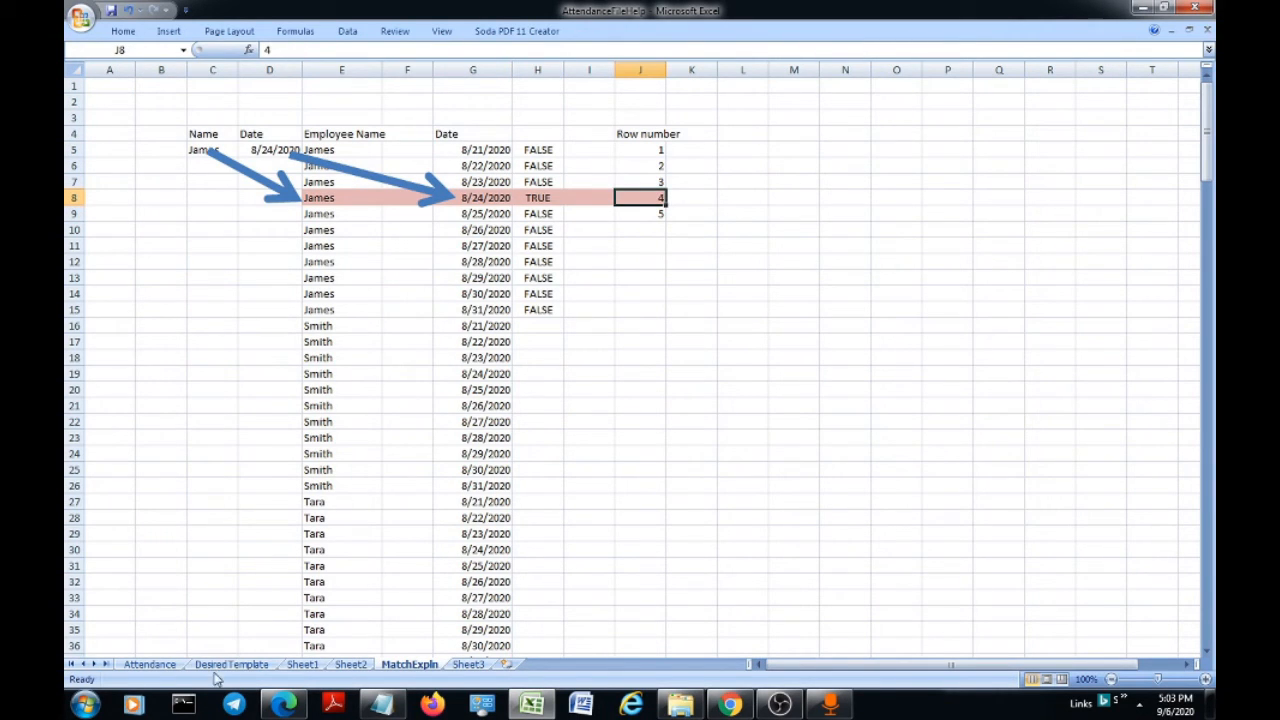
Review the INDEX/MATCH formula and its cell references in C3 of the DesiredTemplate sheet, leaving it unedited.
click(155, 665)
click(228, 666)
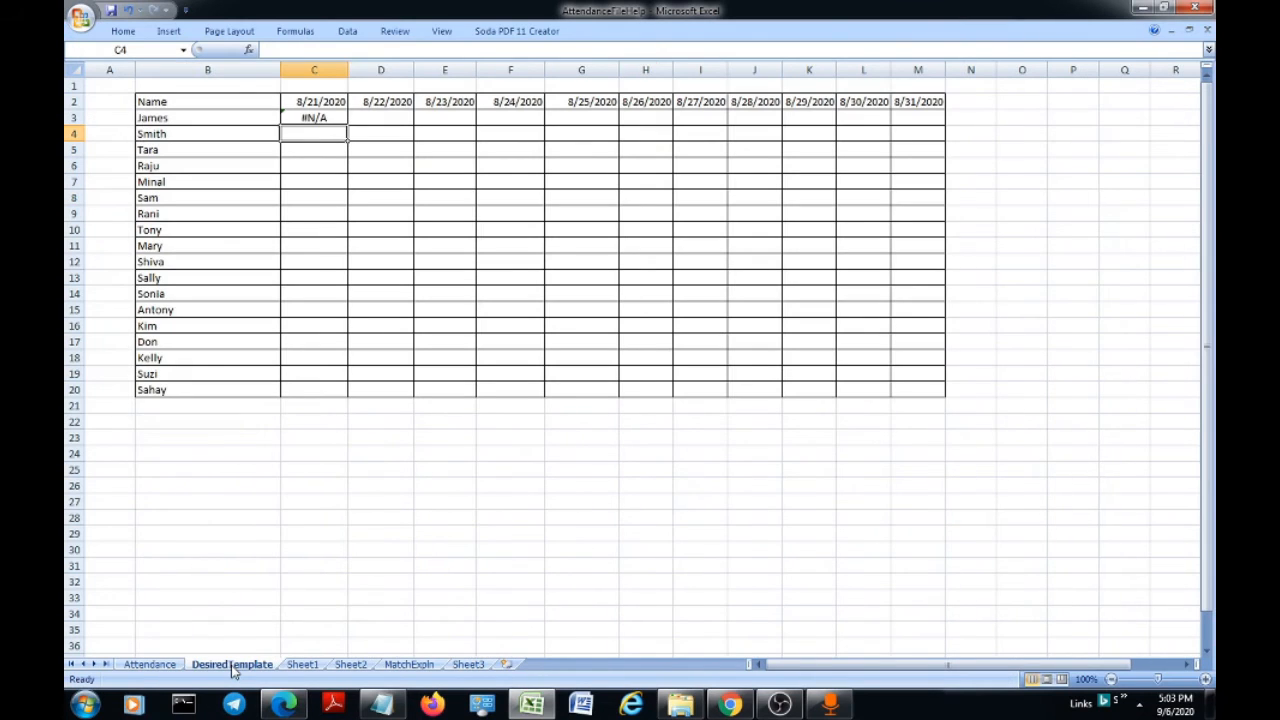
click(322, 119)
double_click(322, 119)
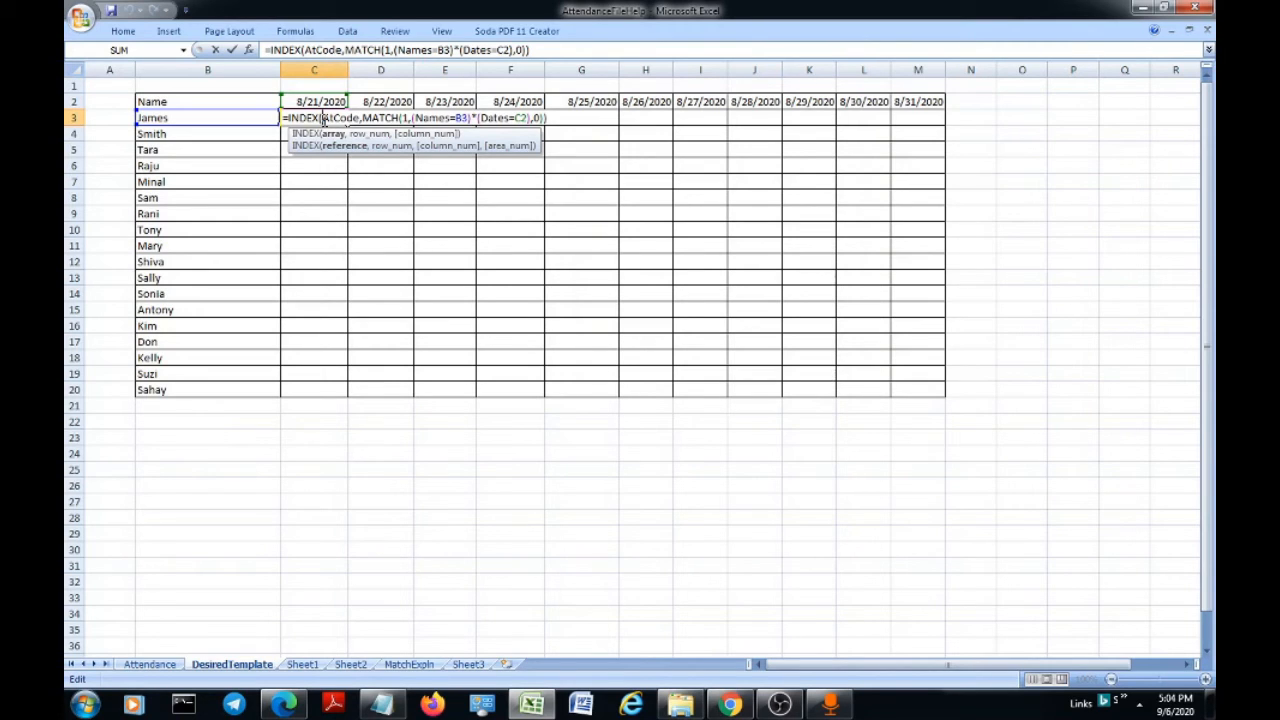
key(Escape)
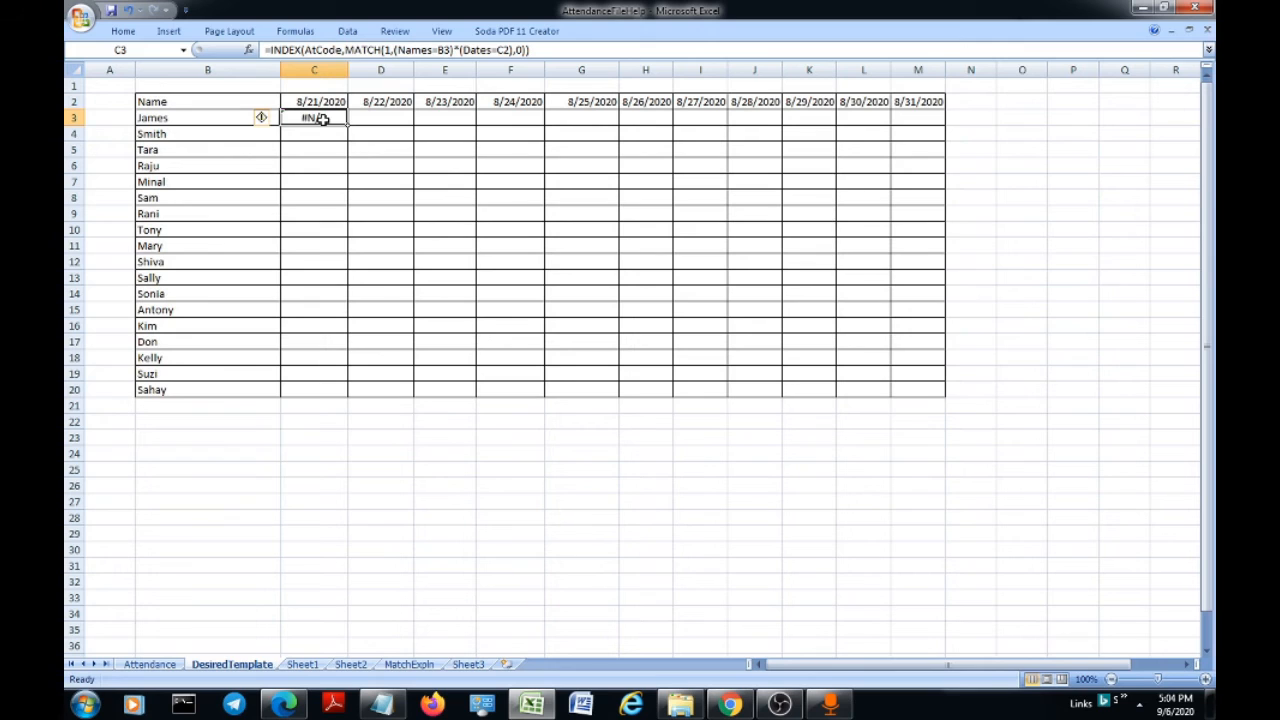
double_click(322, 119)
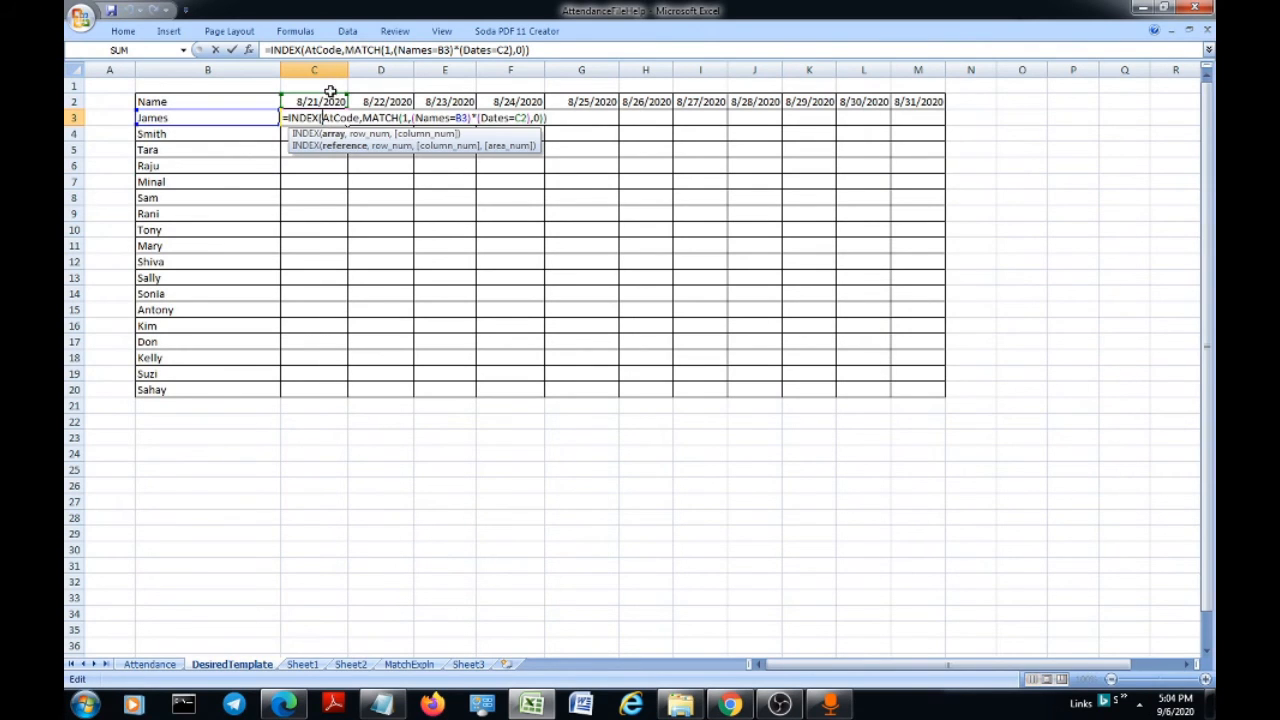
key(Escape)
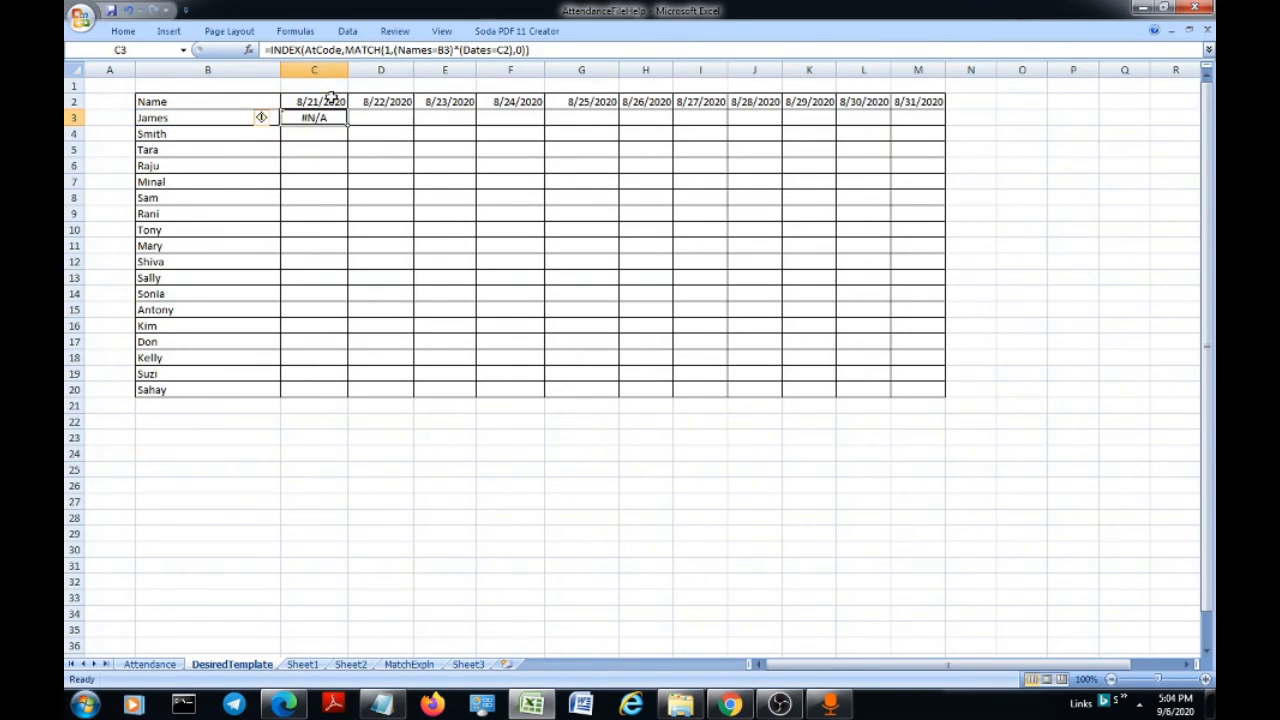
Examine the name and date pairs and their match flags down the list on the MatchExpln sheet.
click(412, 664)
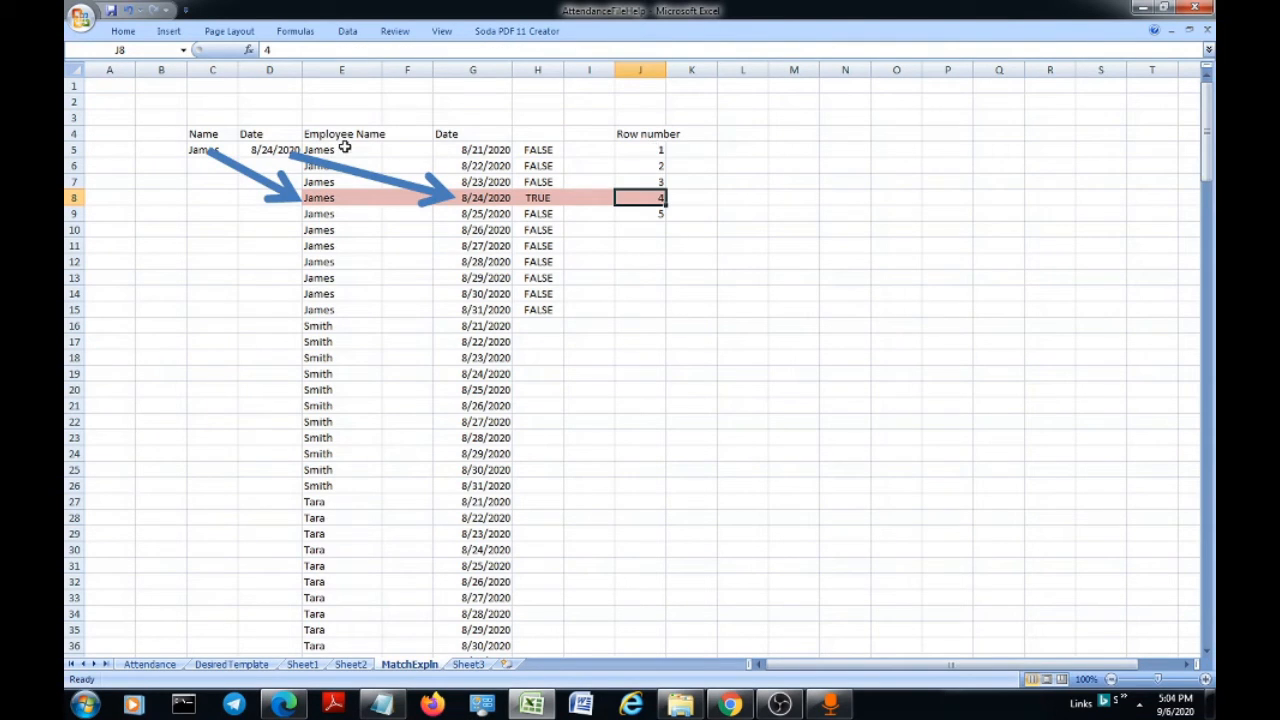
drag(318, 149, 472, 160)
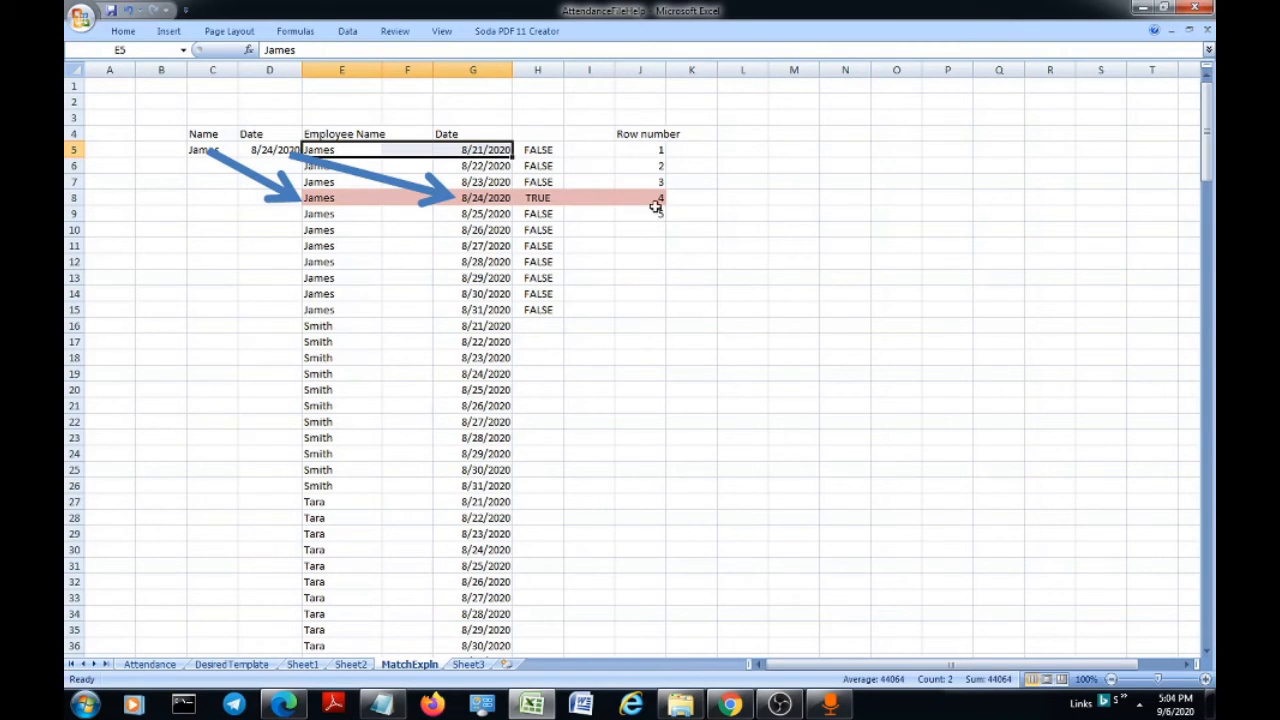
click(549, 262)
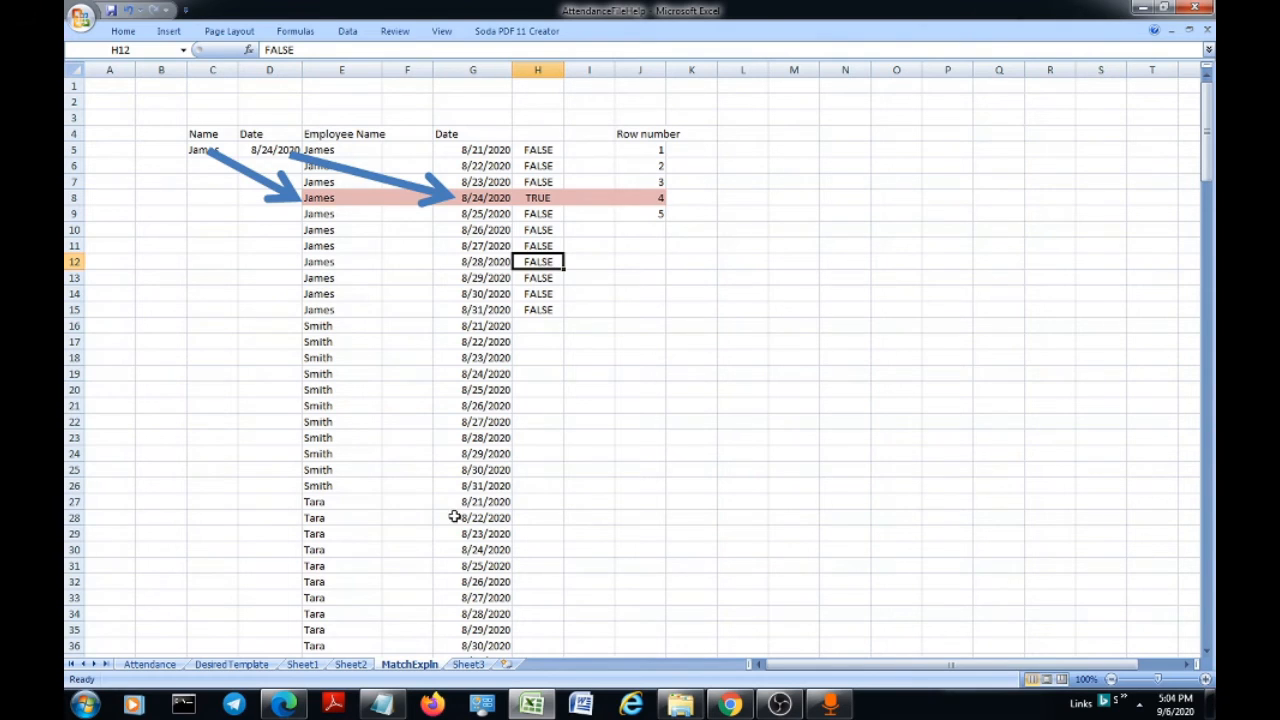
scroll(452, 515, down, 3)
click(311, 464)
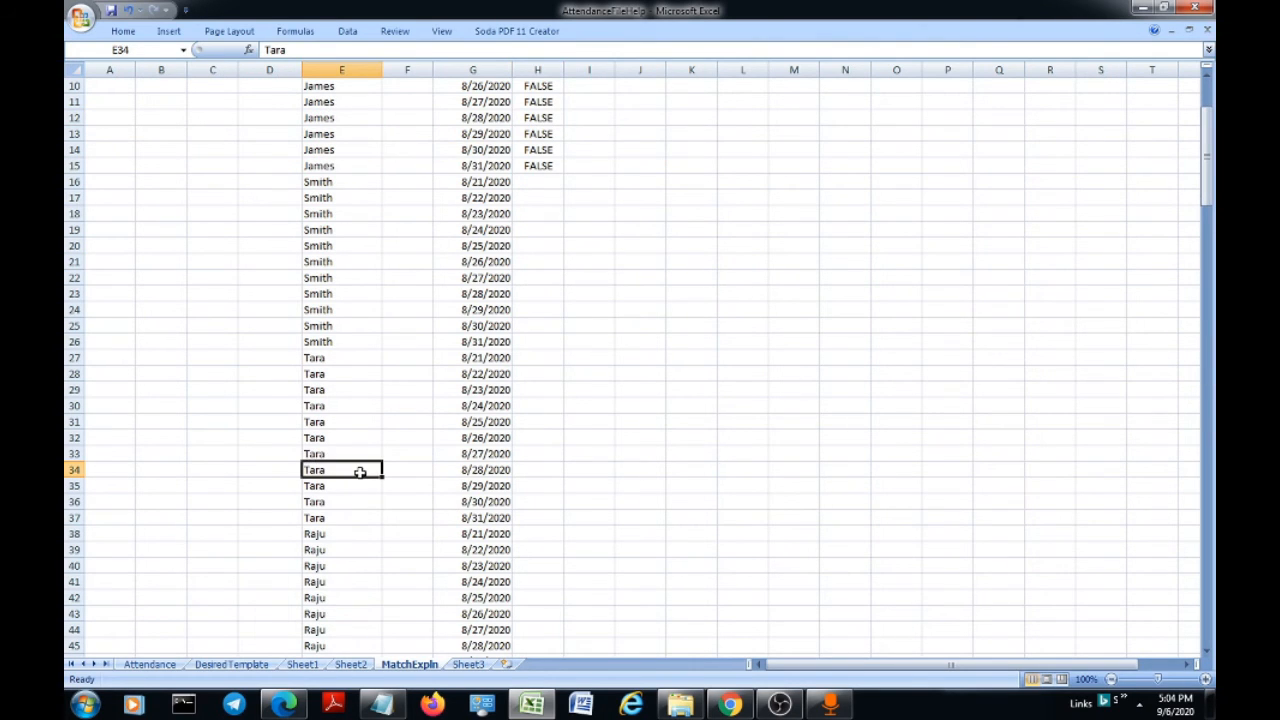
Compare the name and date pair in row 34 of the MatchExpln sheet with the same employee's records on the Attendance sheet.
click(503, 472)
drag(307, 471, 505, 469)
click(156, 666)
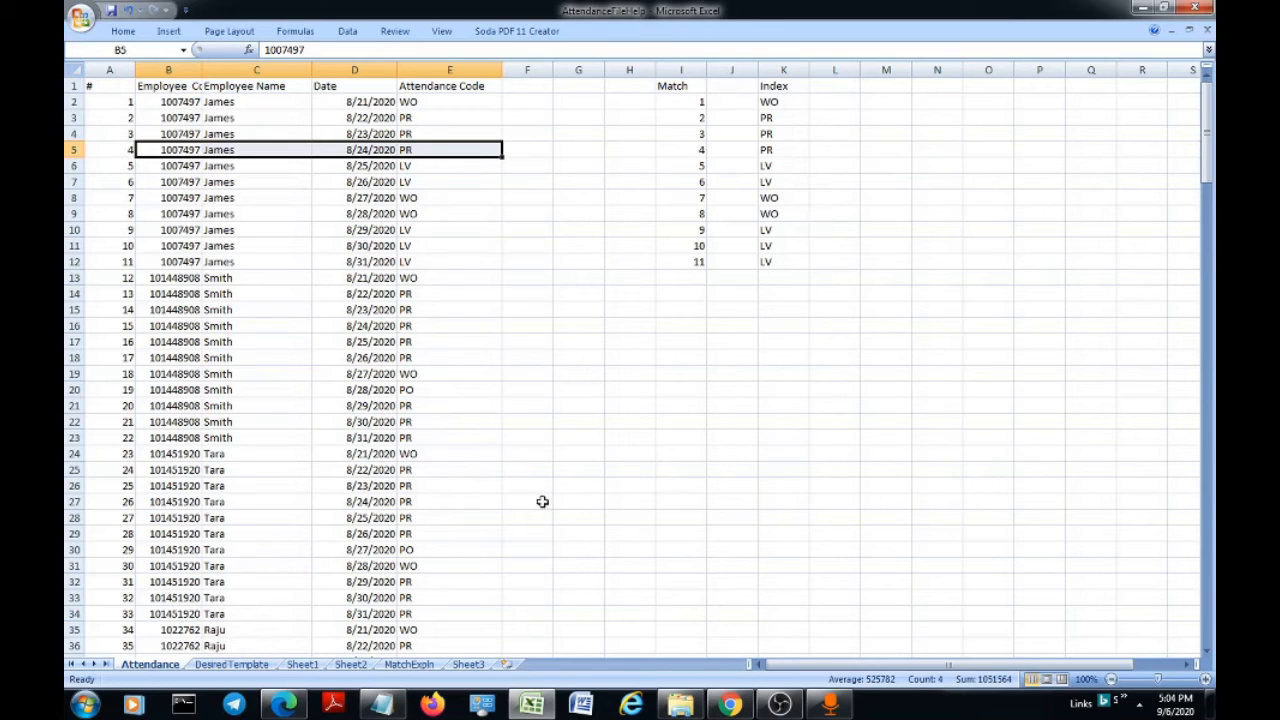
click(174, 525)
click(363, 550)
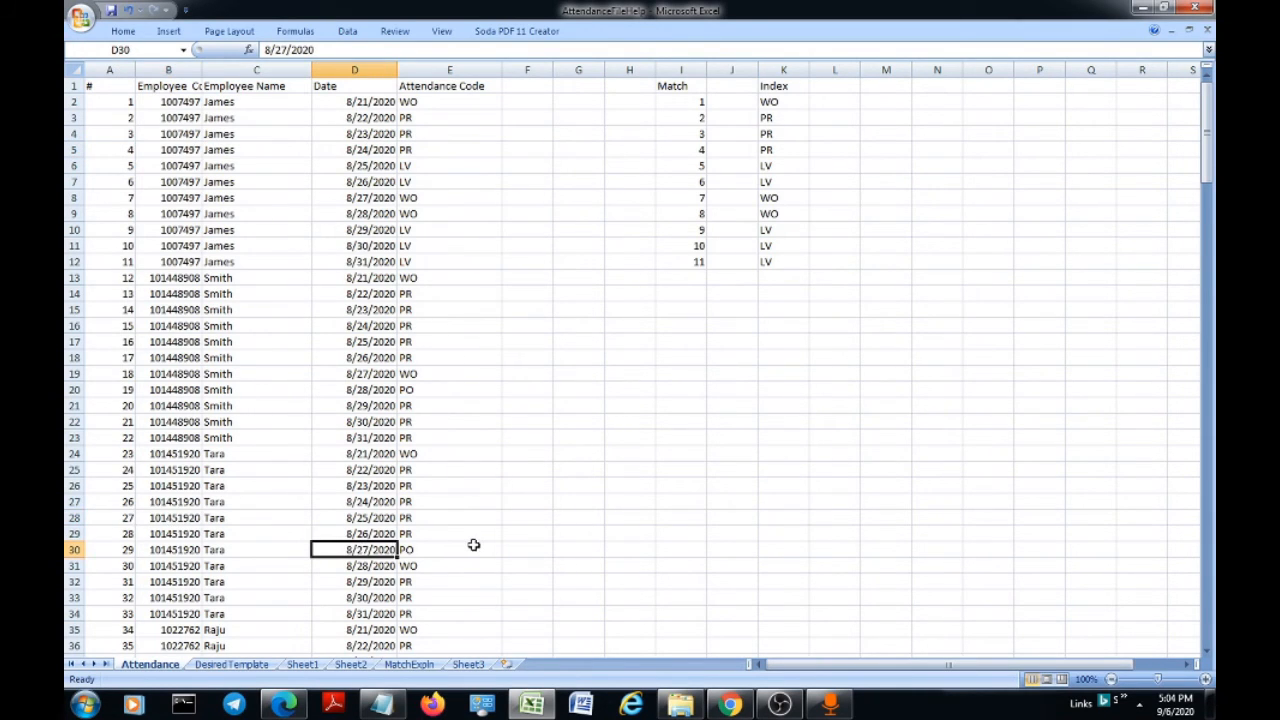
scroll(466, 540, down, 3)
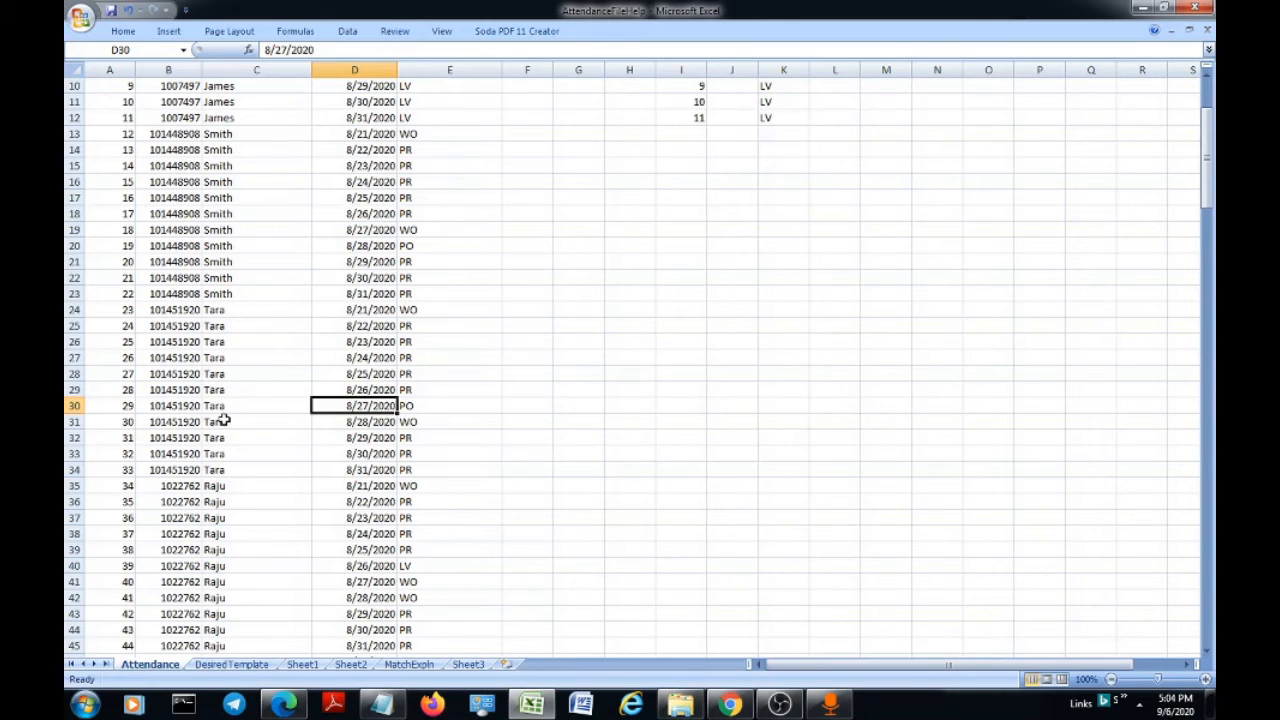
scroll(549, 406, up, 3)
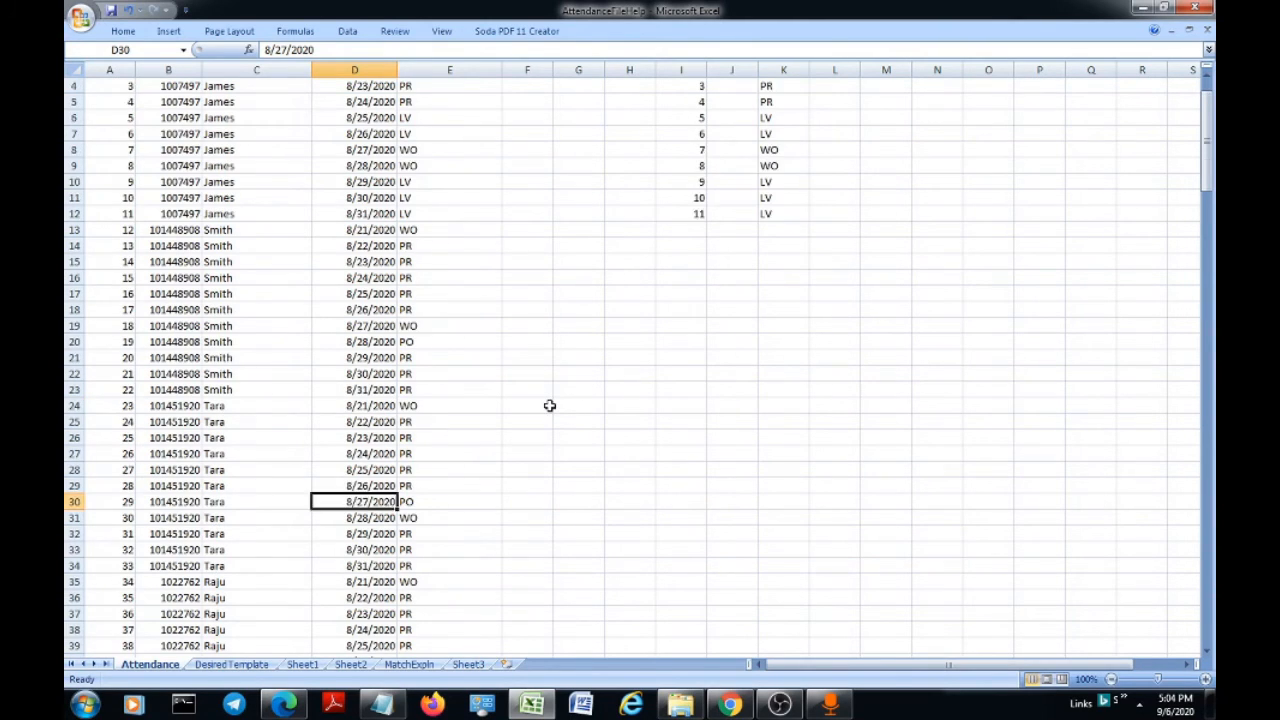
Re-enter the INDEX/MATCH formula in C3 of the DesiredTemplate sheet as an array formula.
click(255, 664)
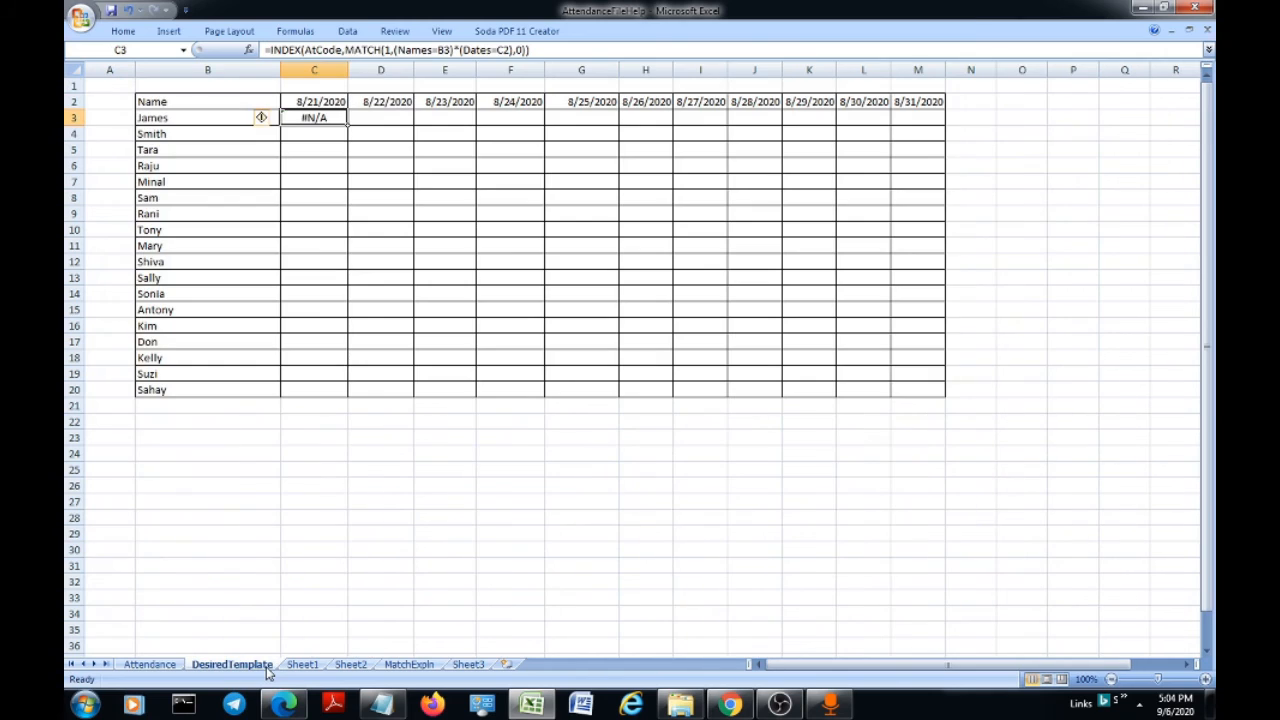
double_click(332, 117)
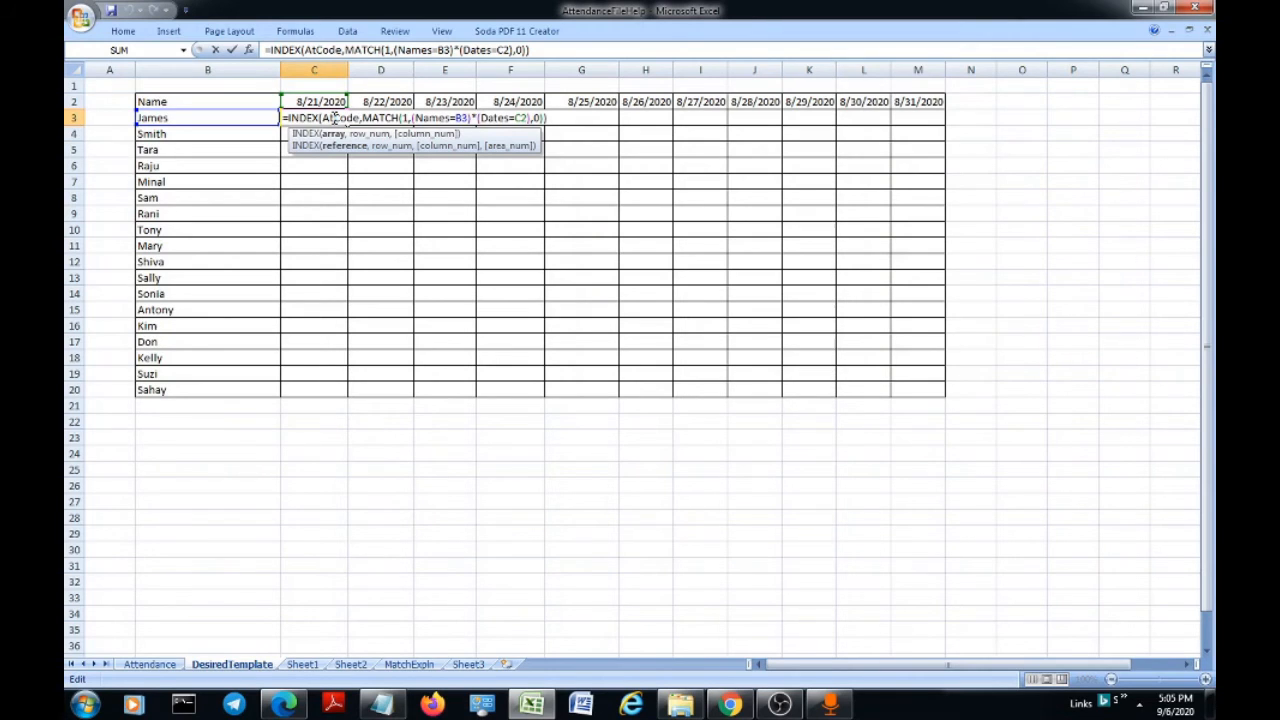
key(ctrl+shift+Return)
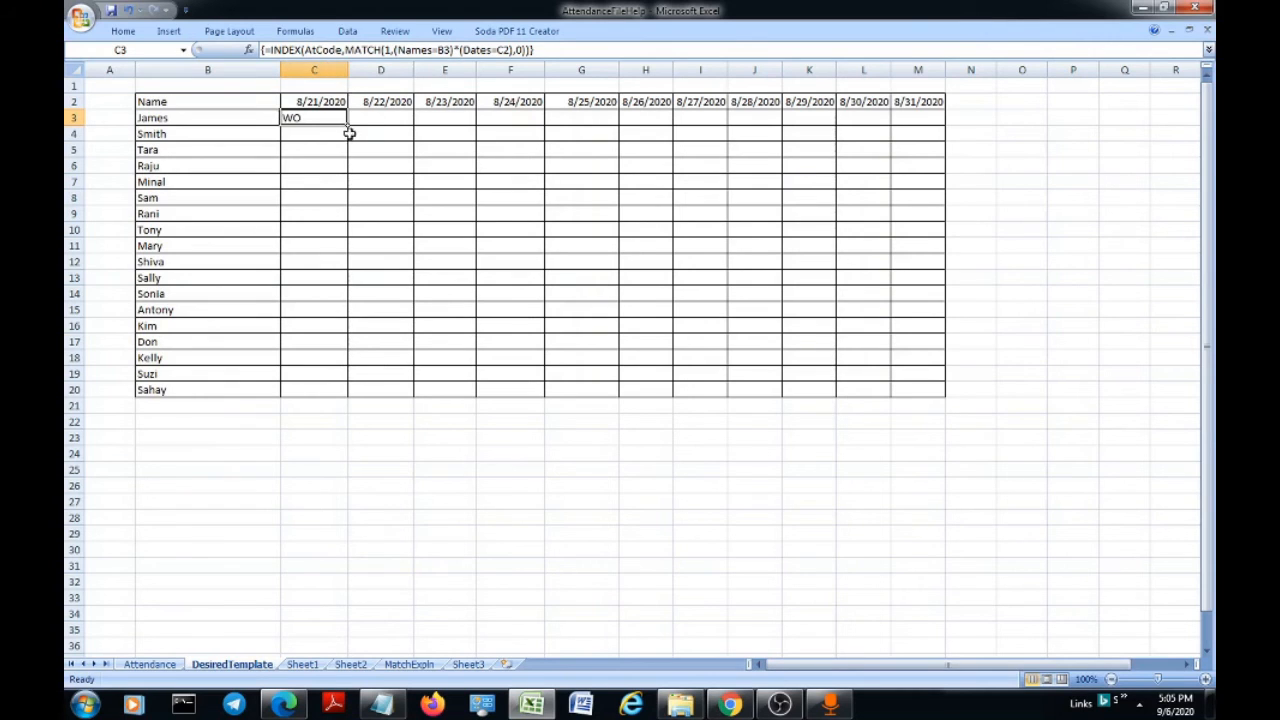
Try to fill the array formula with relative references from C3 across to M3, and check the filled cells against C3.
drag(347, 124, 955, 177)
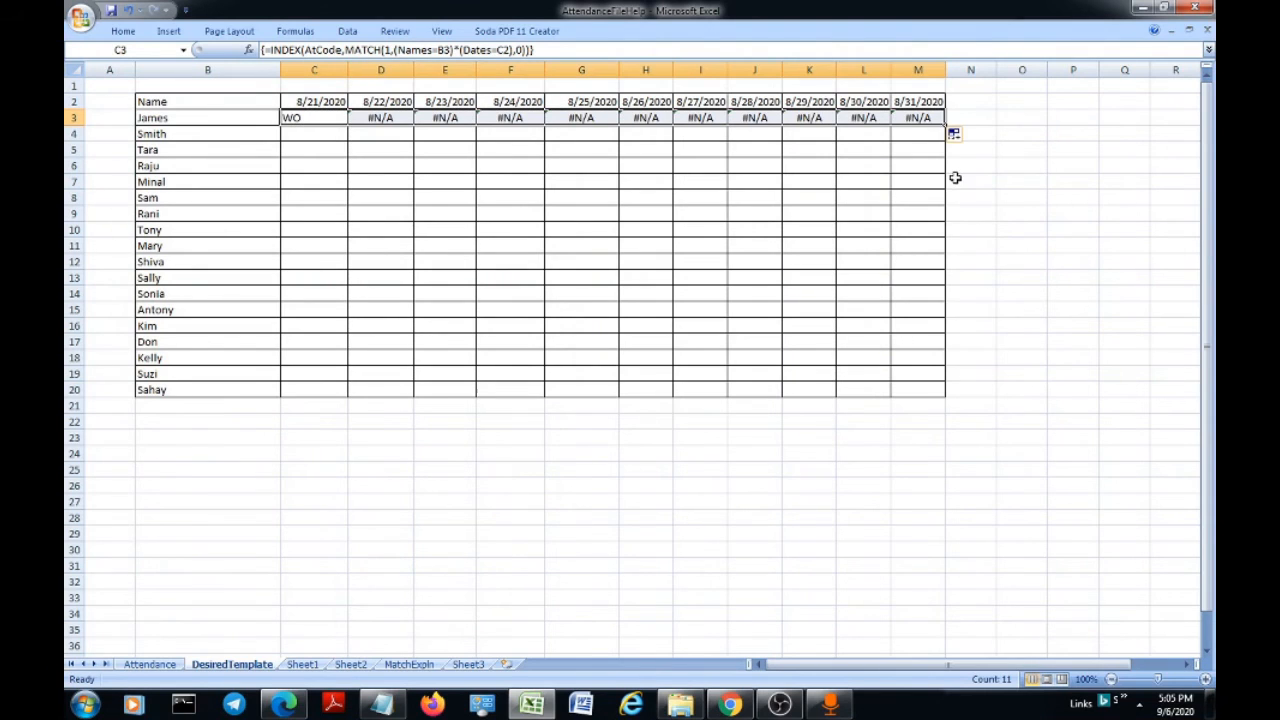
click(313, 117)
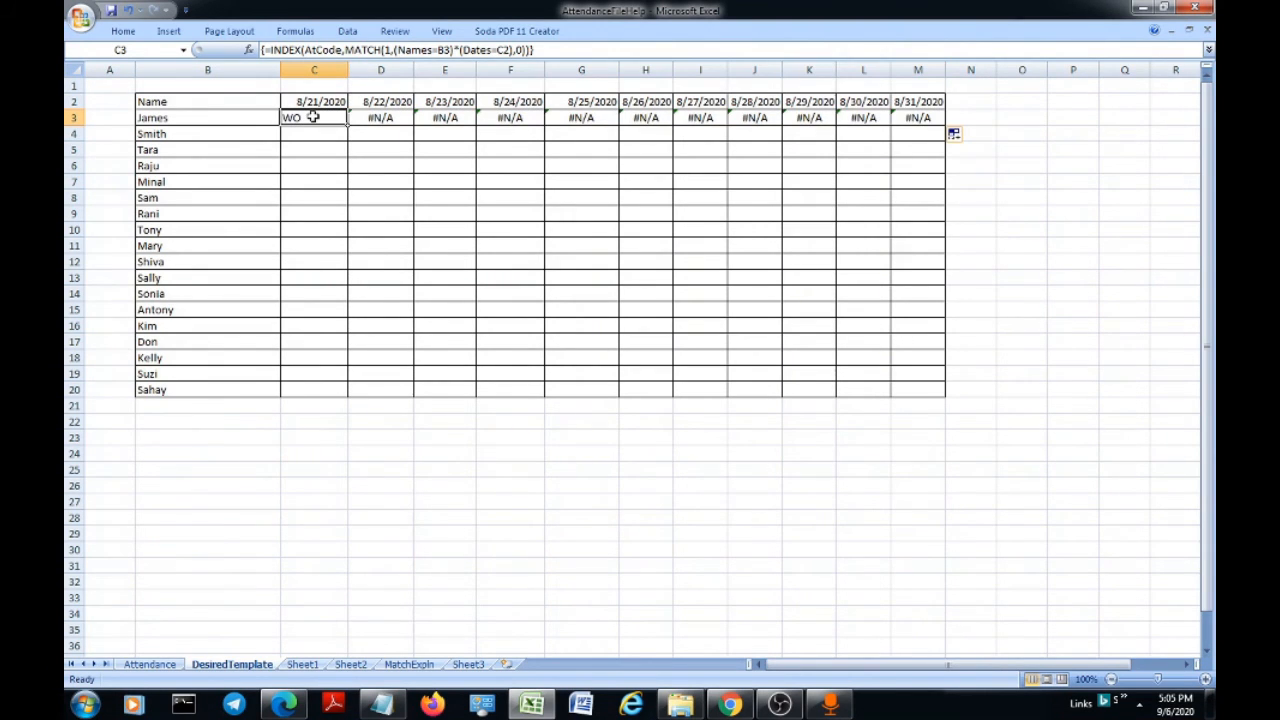
drag(380, 117, 912, 121)
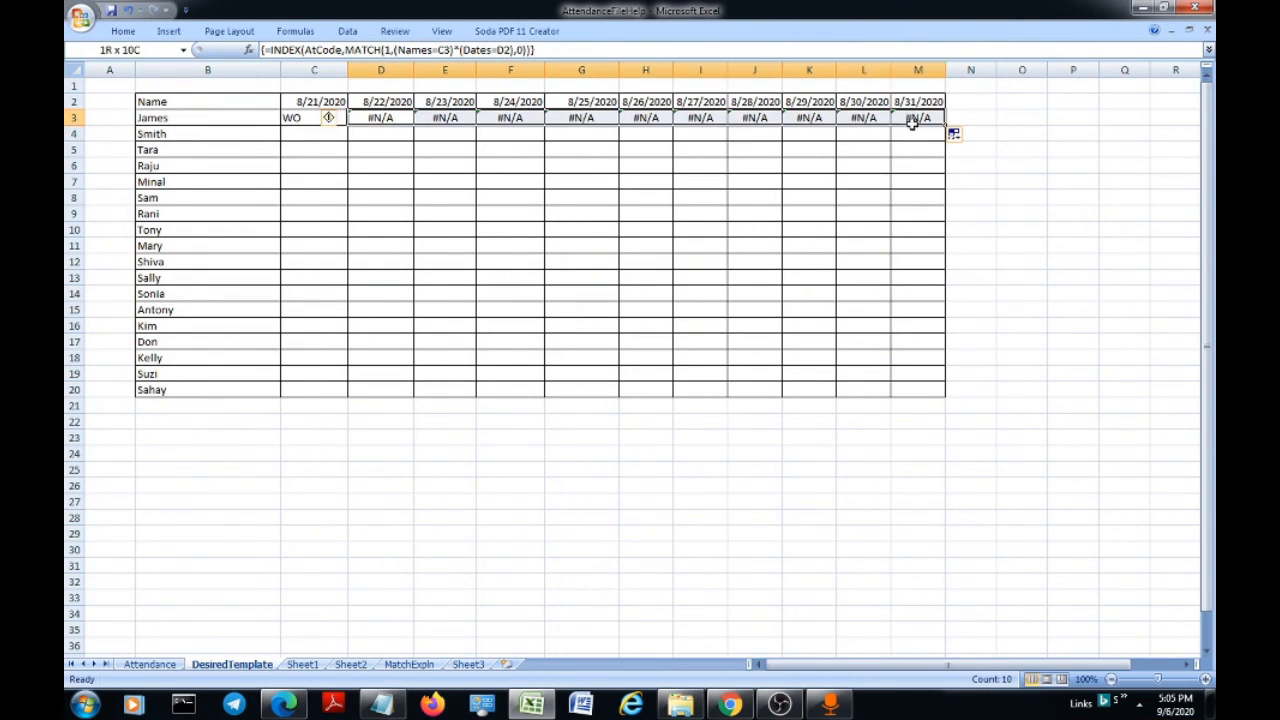
click(289, 118)
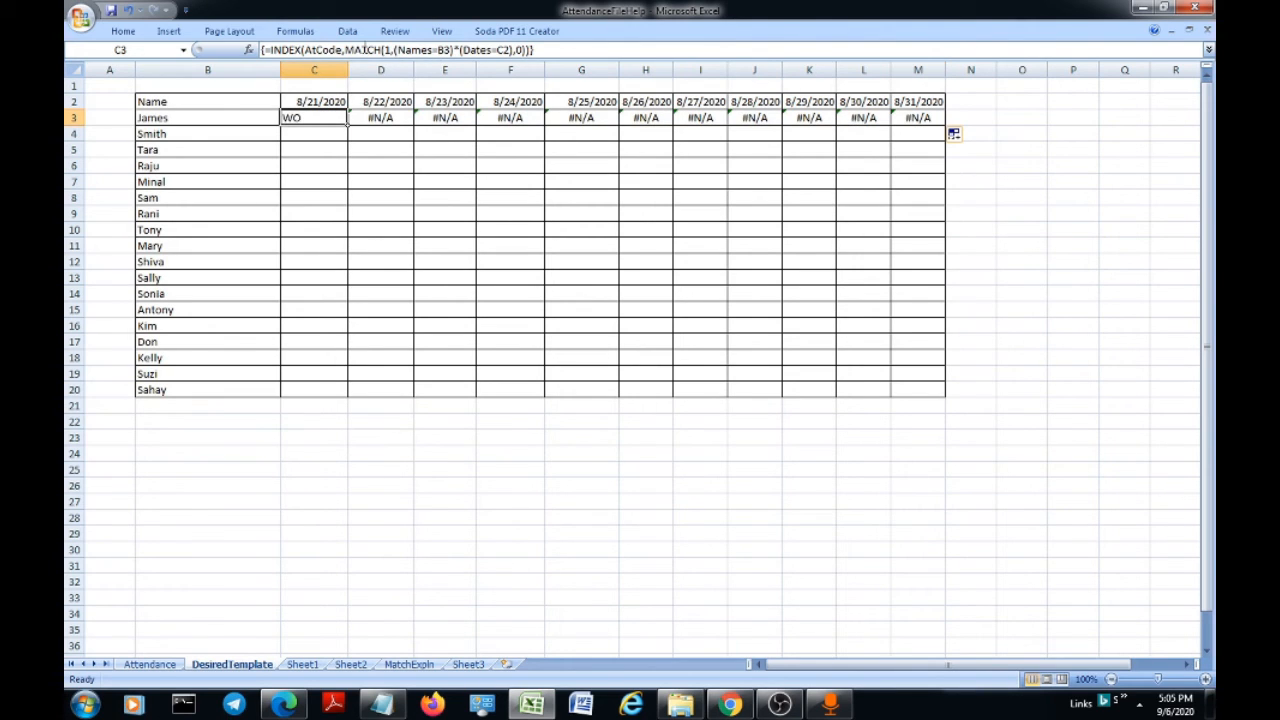
Lock only the column of the name reference in the C3 formula, making it $B3.
click(446, 50)
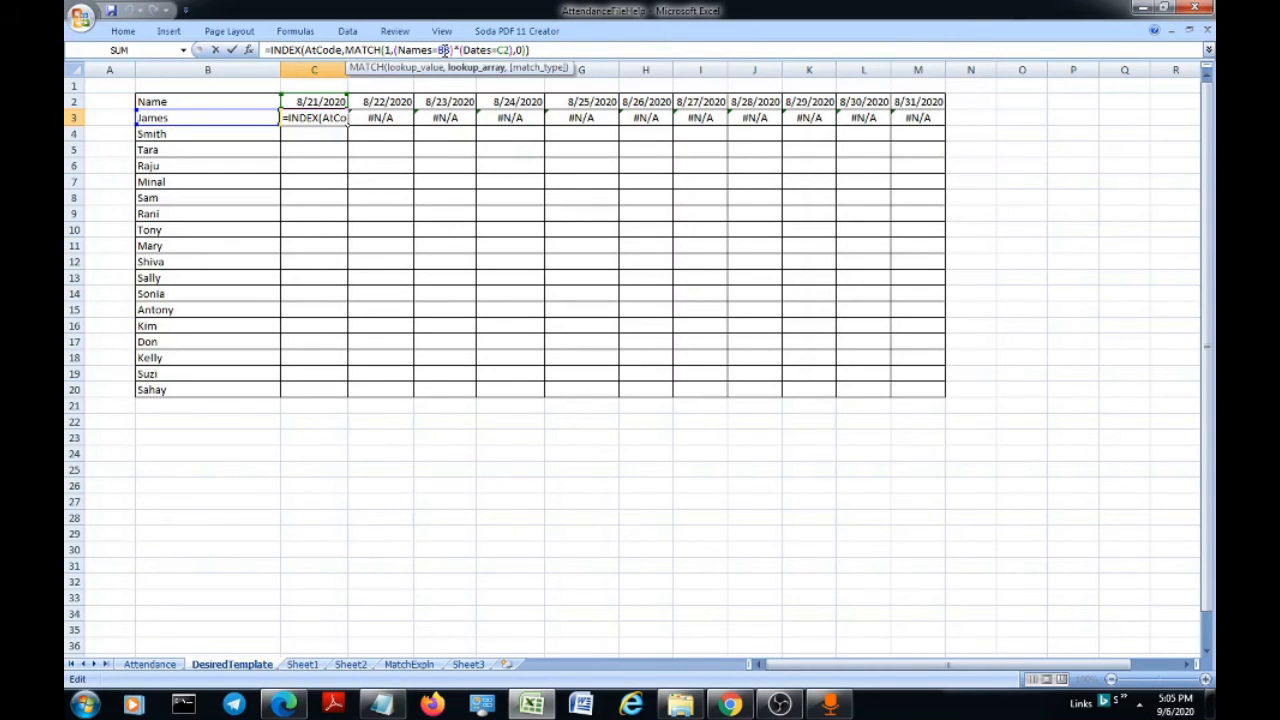
key(F4)
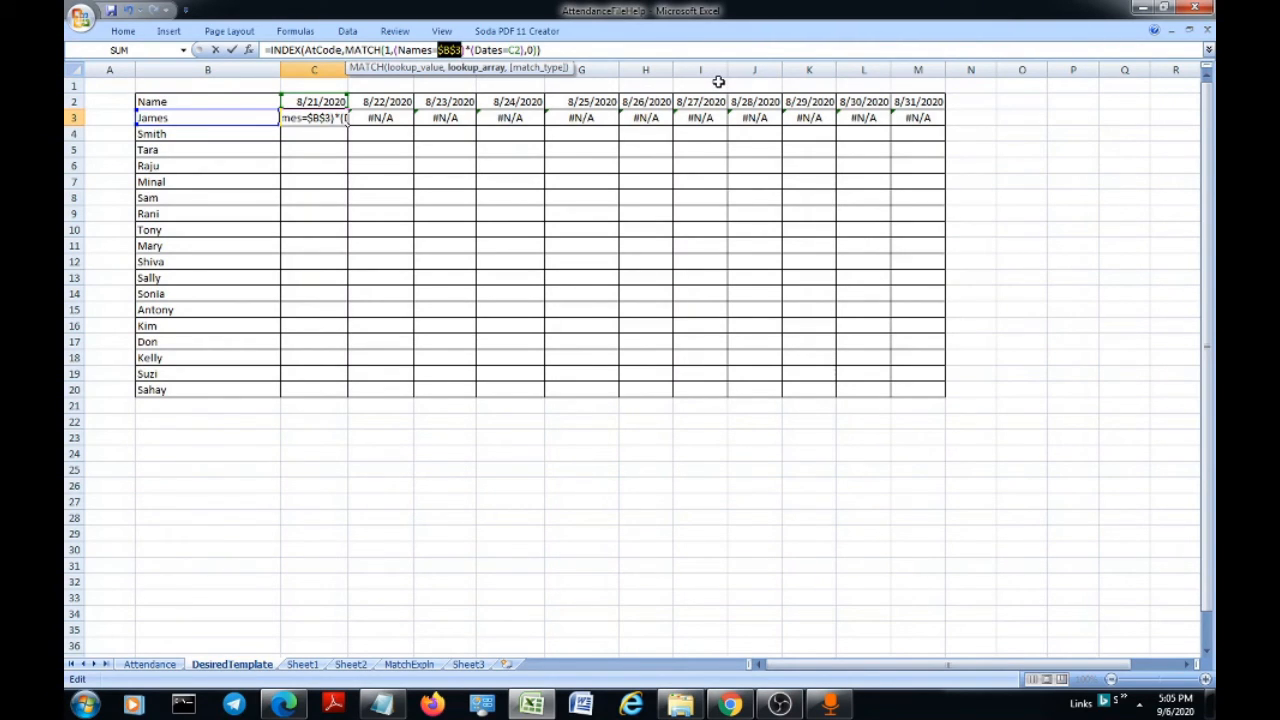
key(F4)
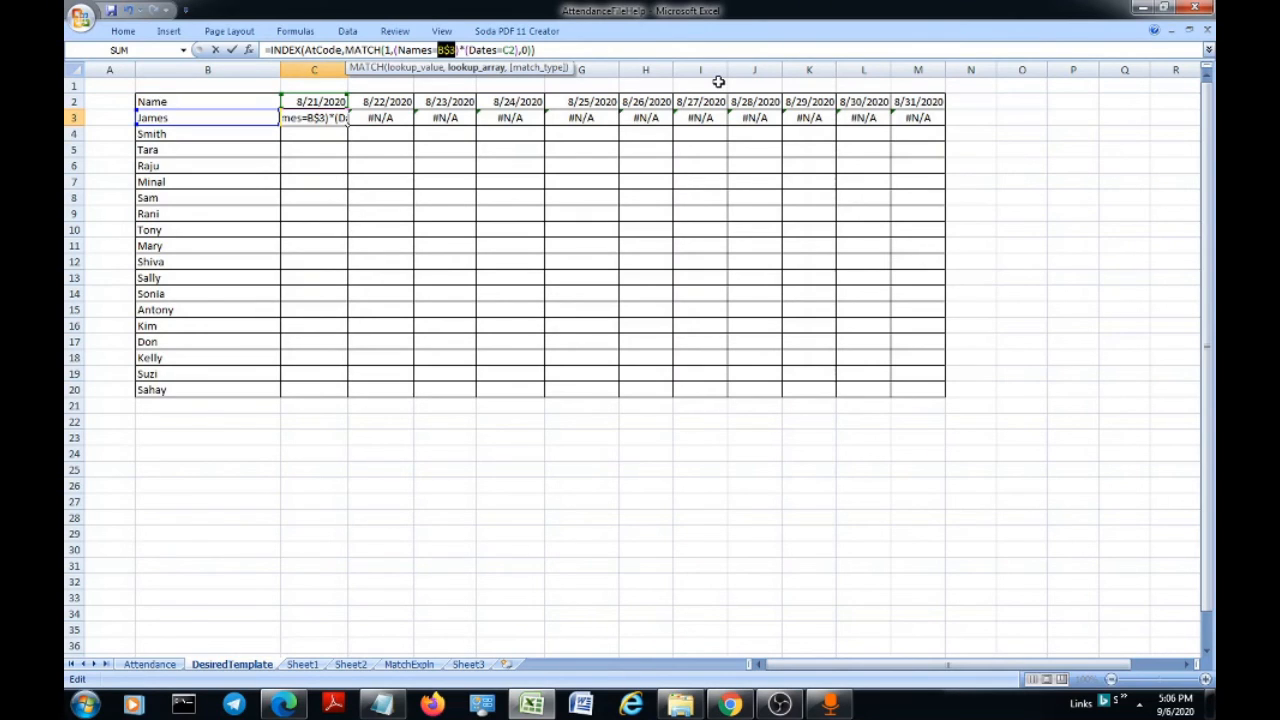
key(F4)
Lock only the row of the date reference in C3, making it C$2, and commit the formula as an array formula.
click(510, 49)
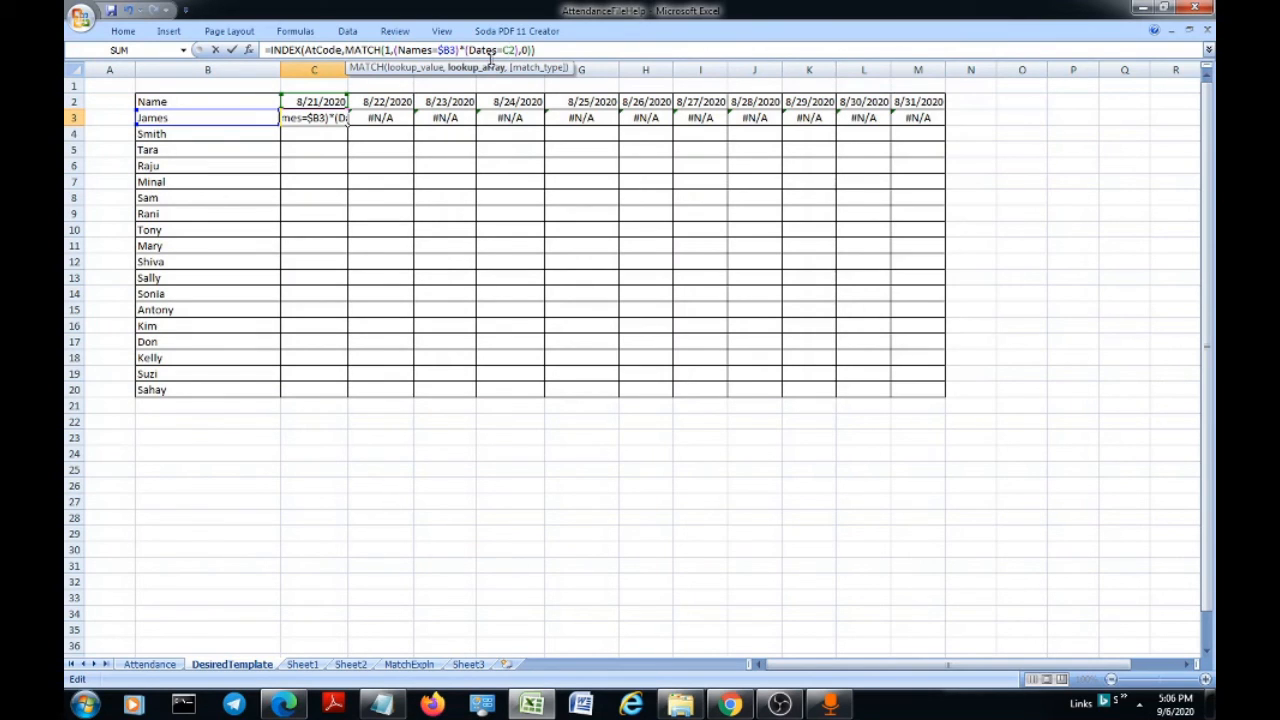
key(F4)
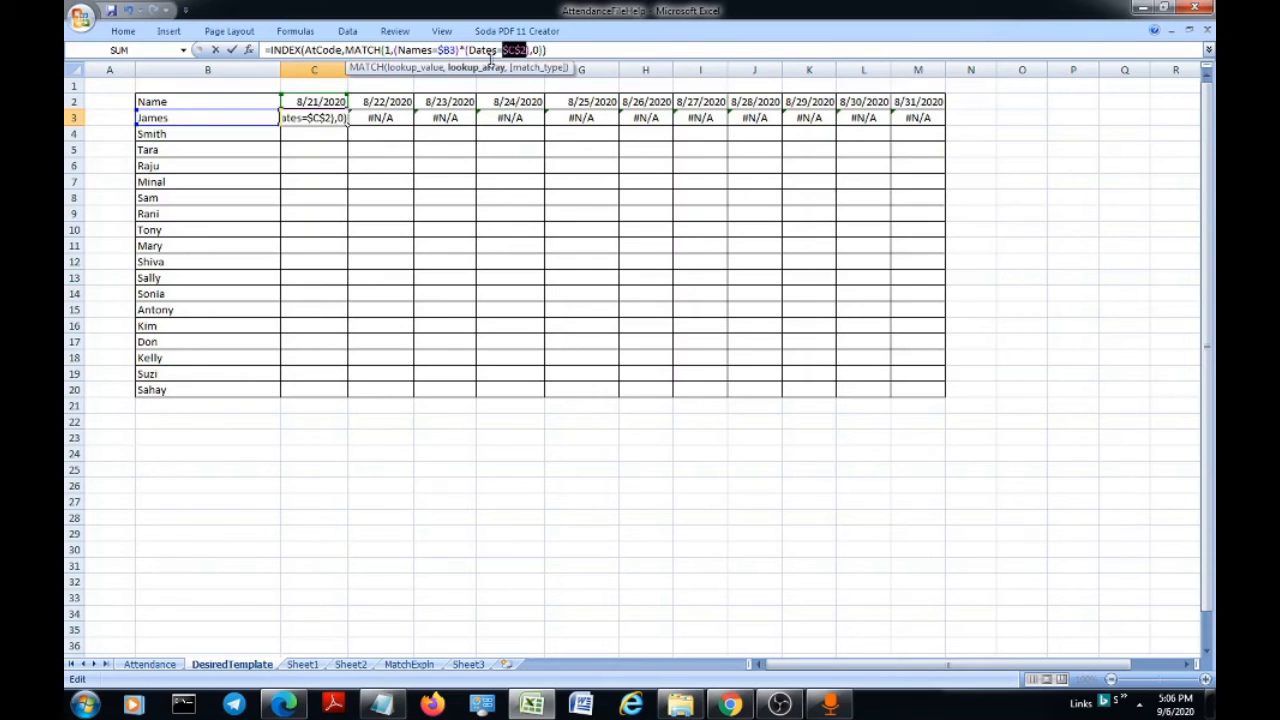
key(F4)
key(F4)
key(F4)
key(F4)
key(F4)
key(ctrl+shift+Return)
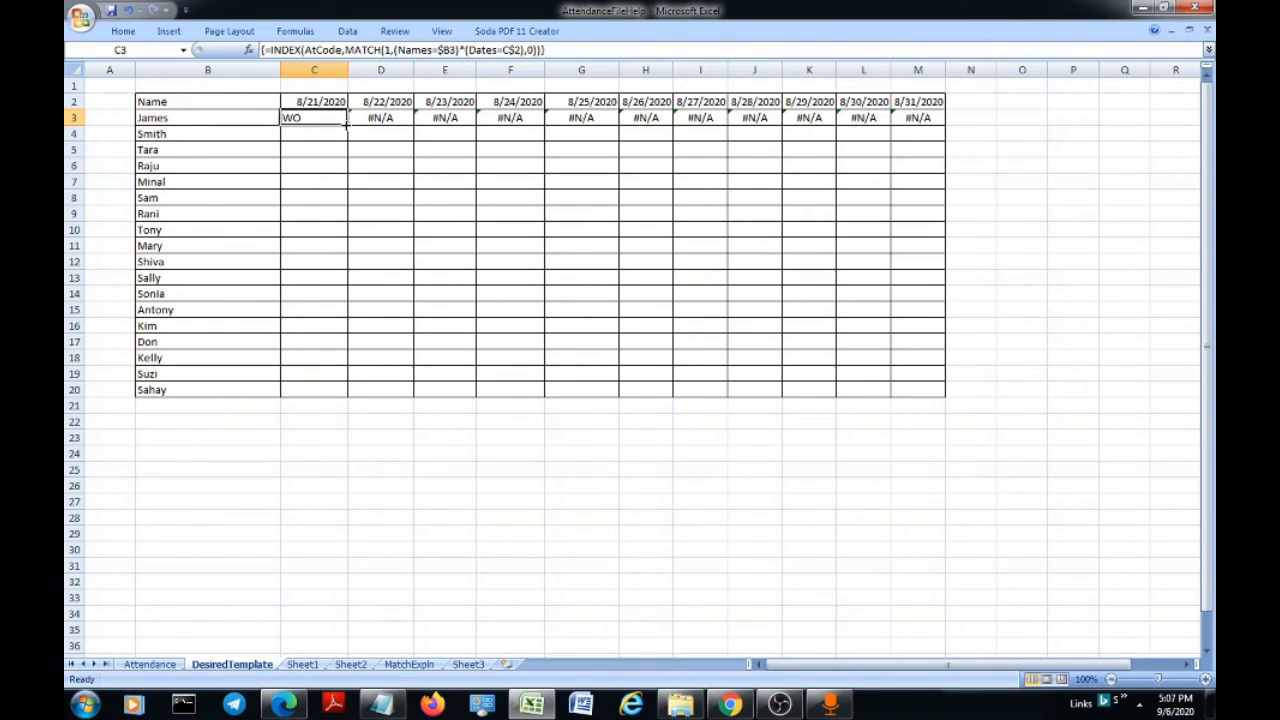
Fill the C3 array formula across to column M and down to row 20 to complete the attendance grid.
drag(347, 123, 934, 149)
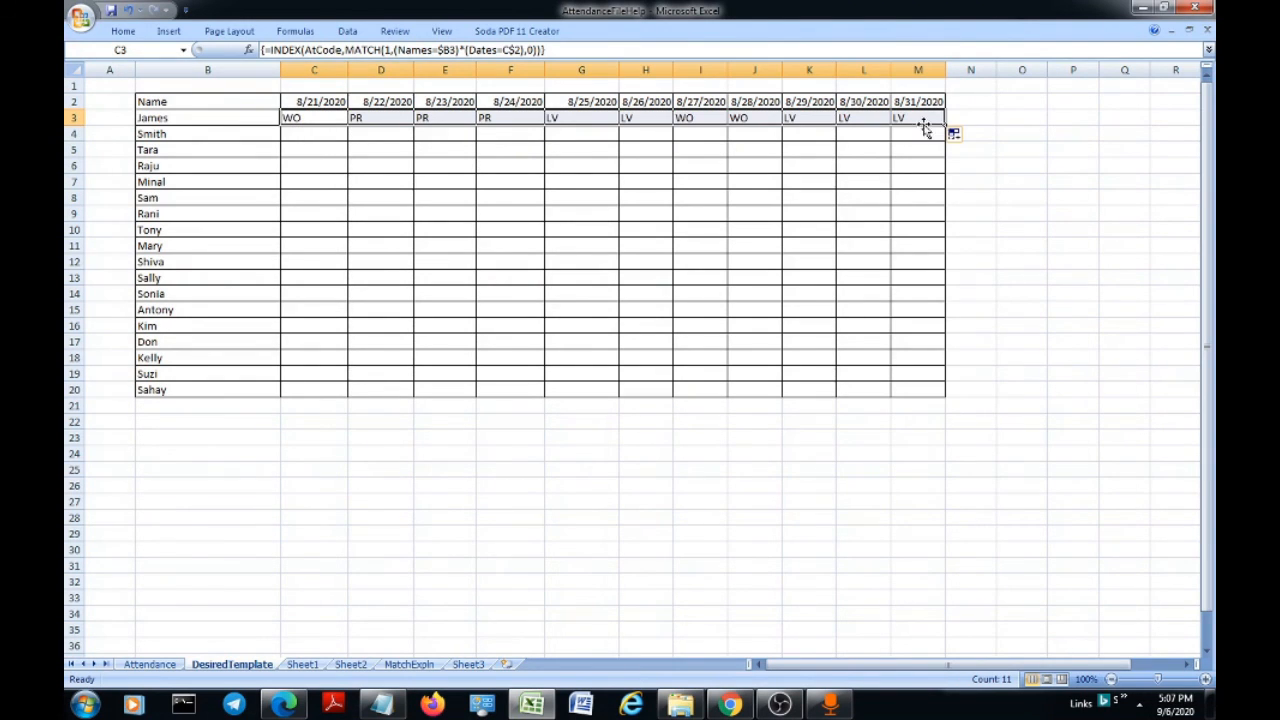
double_click(944, 126)
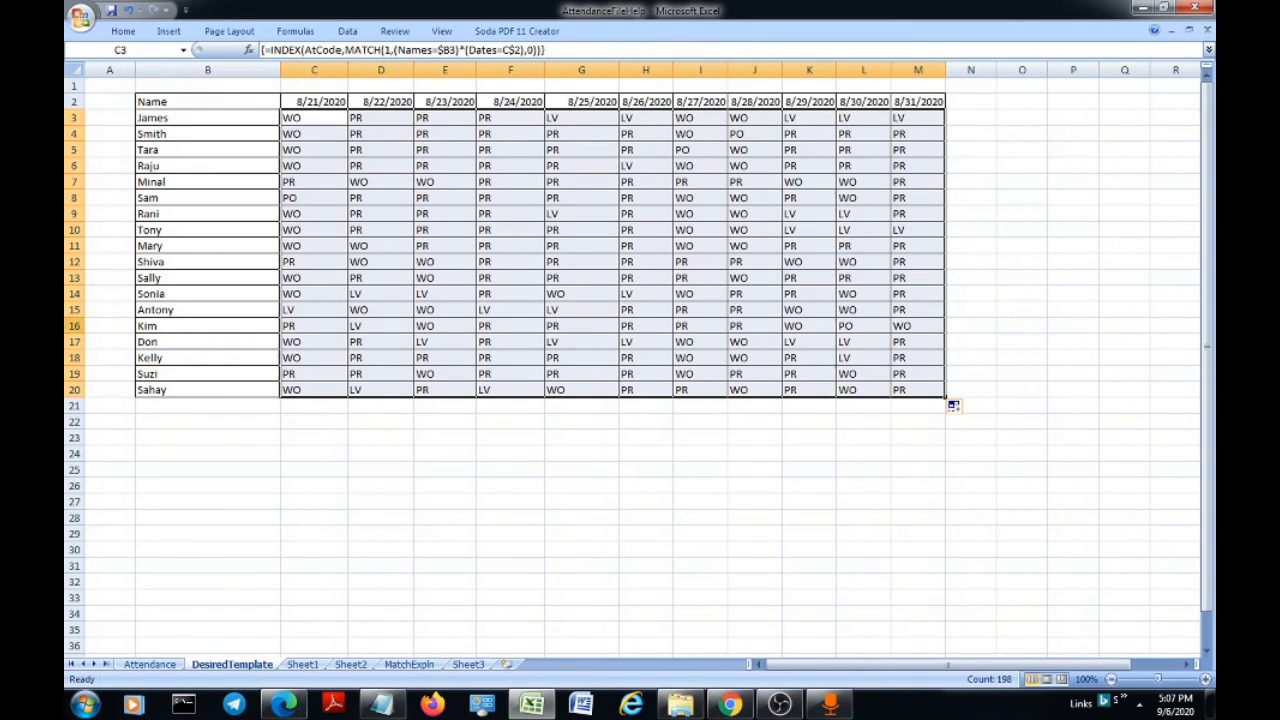
Add filters to the Attendance table and filter Employee Name to only the employee in row 12 of the DesiredTemplate sheet.
click(74, 261)
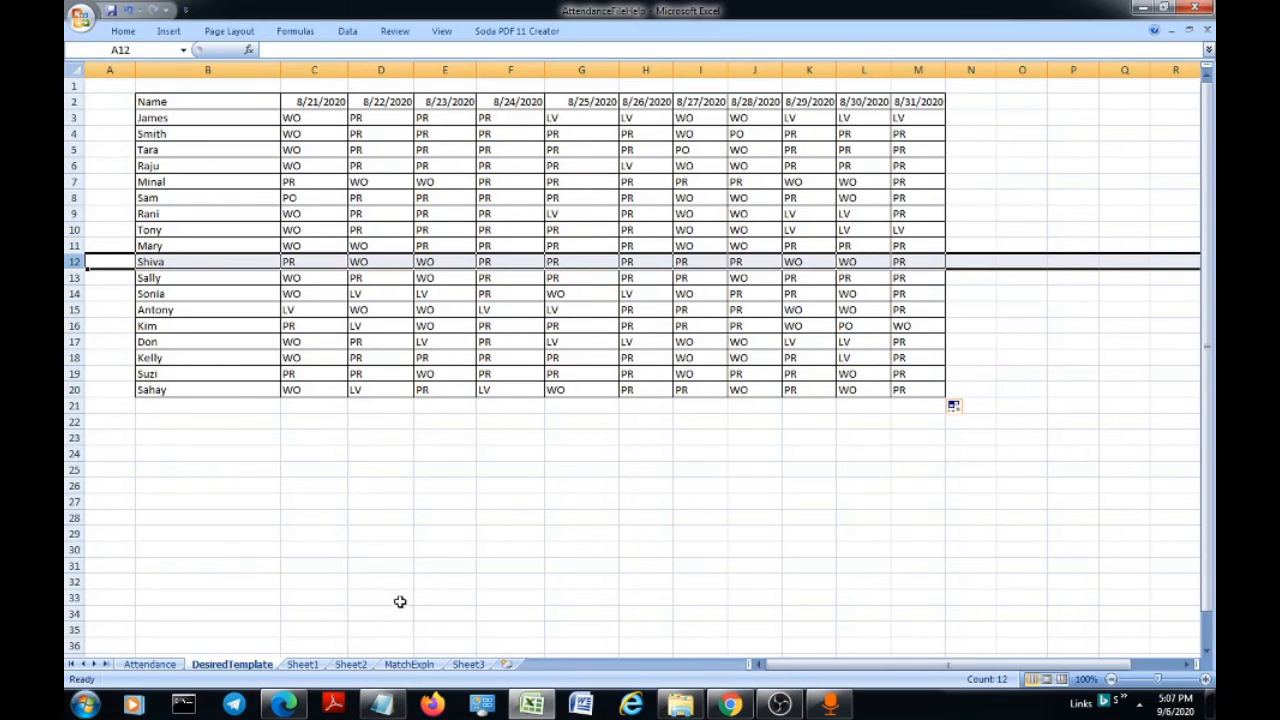
click(148, 665)
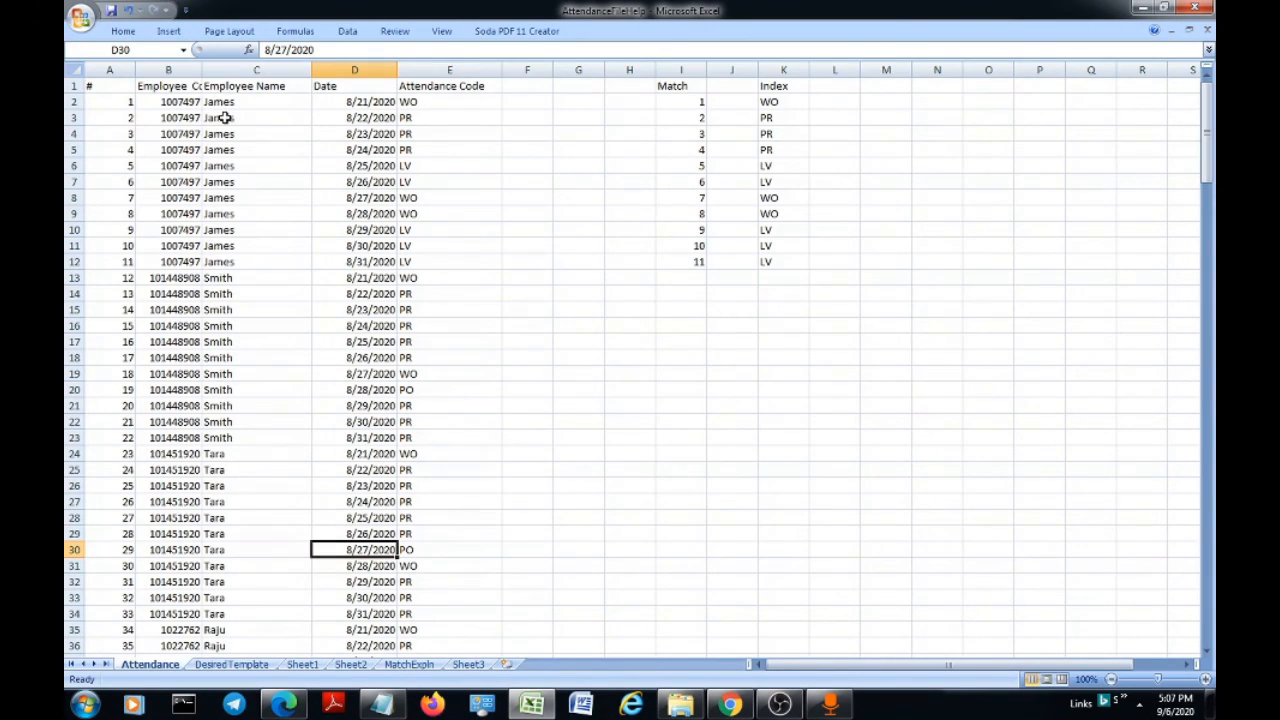
click(258, 118)
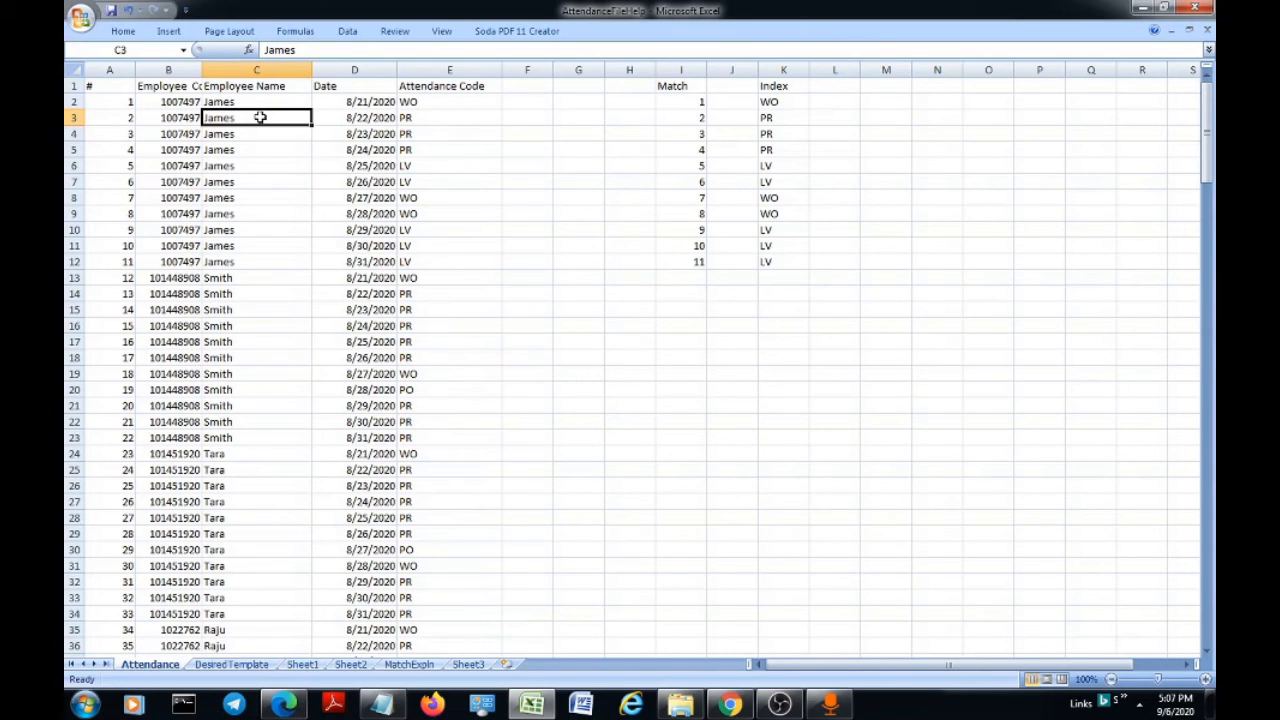
key(ctrl+shift+l)
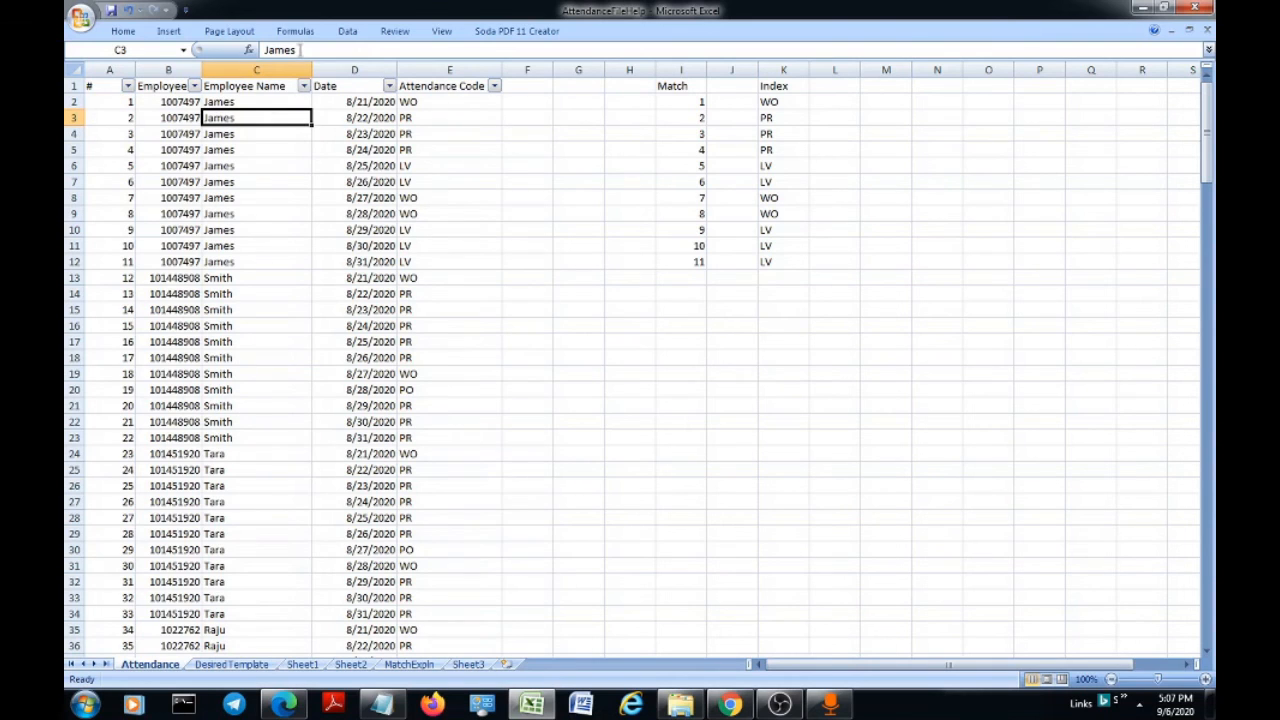
click(303, 86)
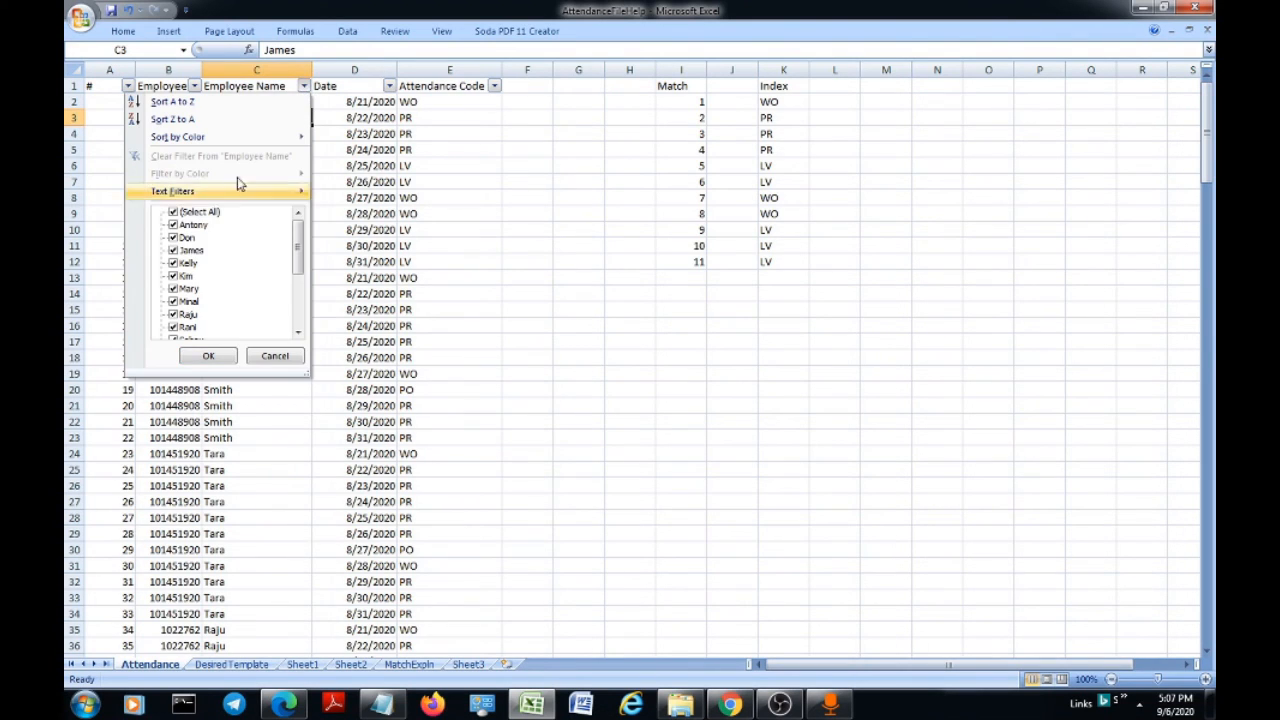
click(173, 212)
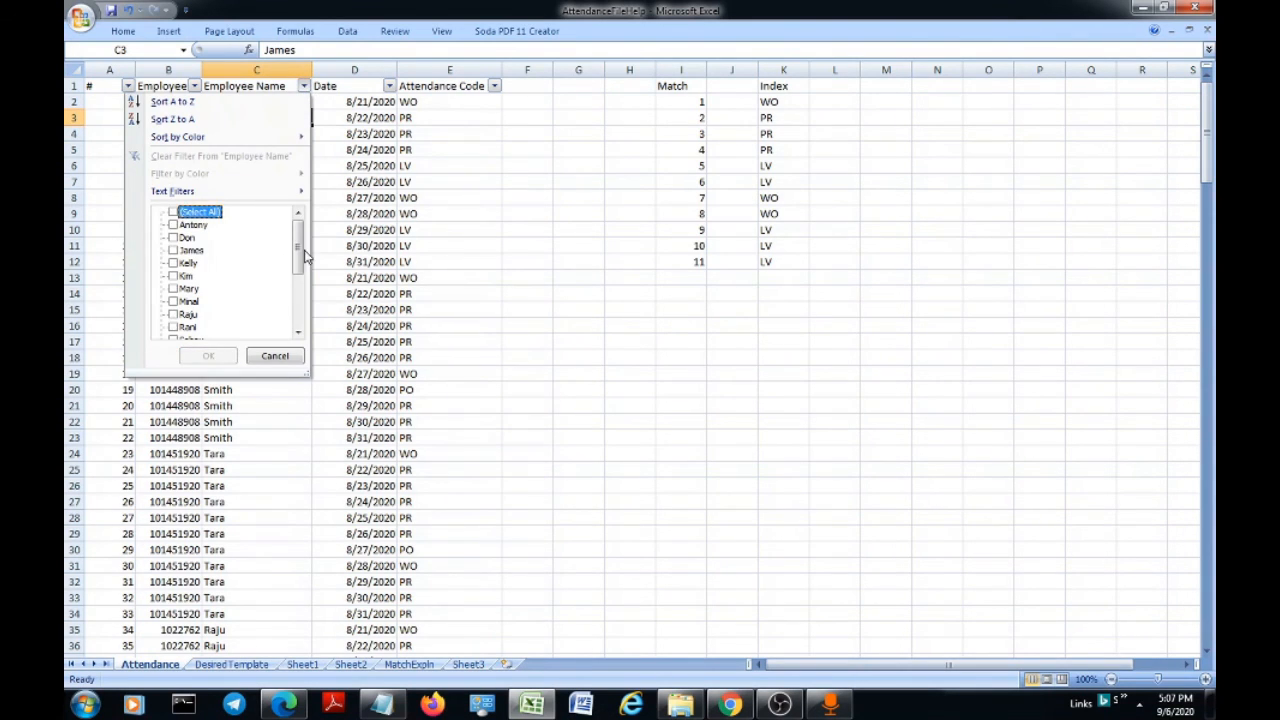
drag(298, 252, 297, 305)
click(173, 262)
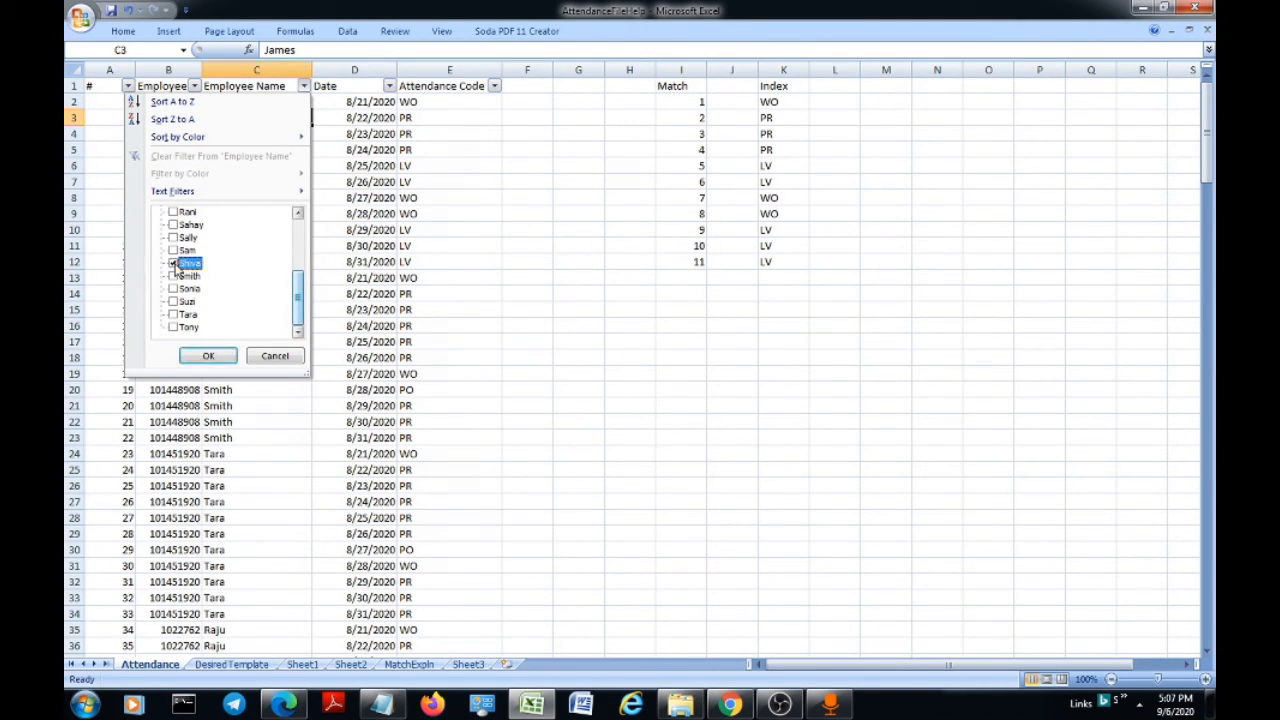
click(210, 356)
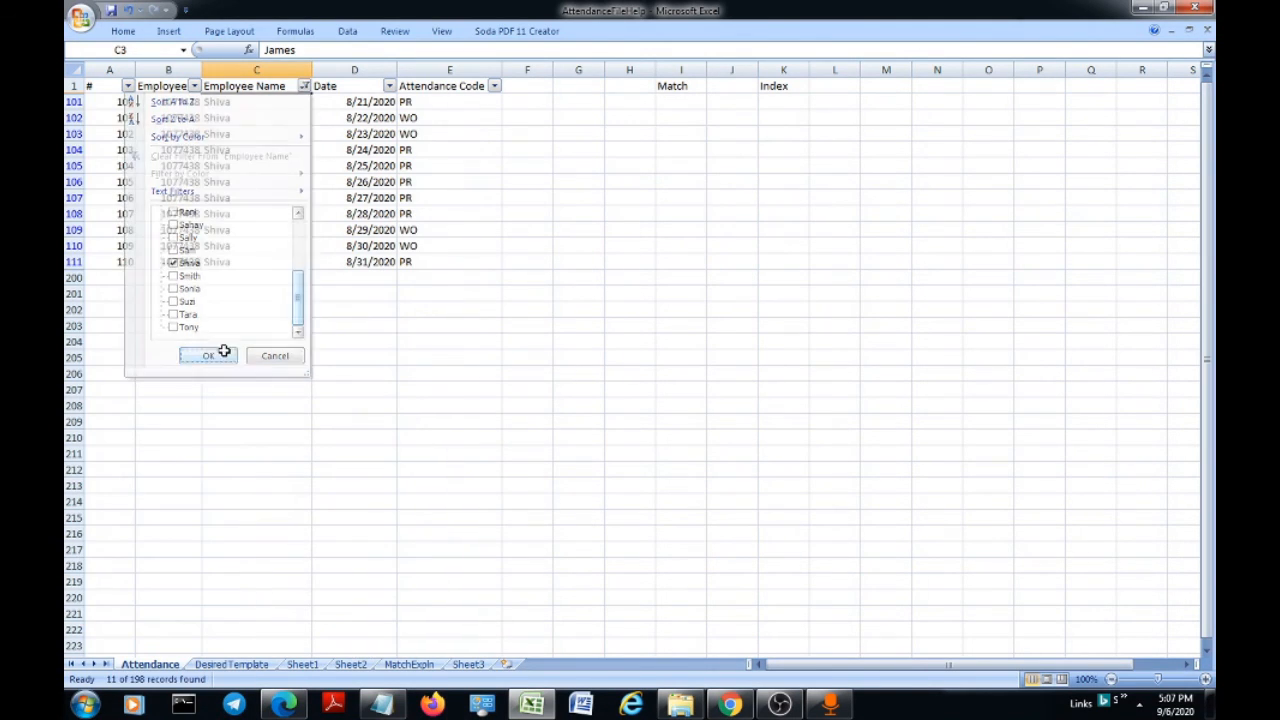
Compare the filtered records for 8/29/2020 and 8/30/2020 with the codes in row 12 of the DesiredTemplate sheet.
click(390, 245)
drag(429, 234, 429, 242)
drag(150, 227, 425, 246)
click(236, 664)
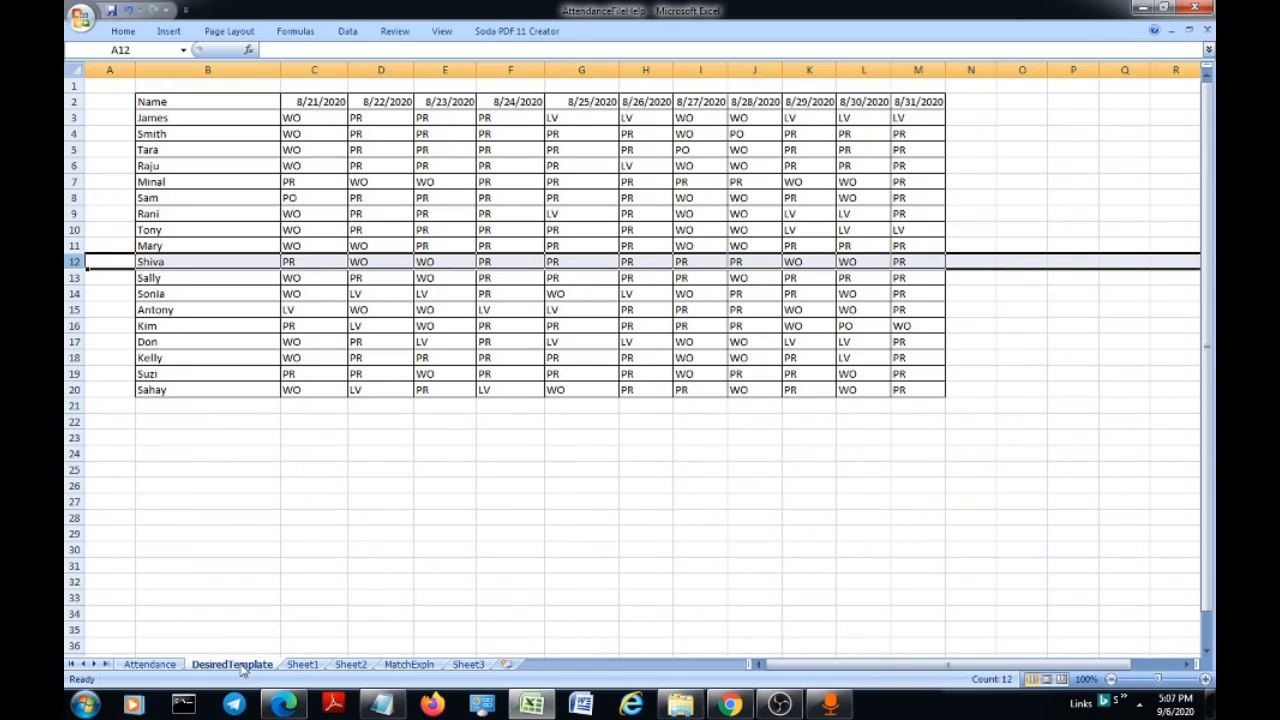
click(646, 262)
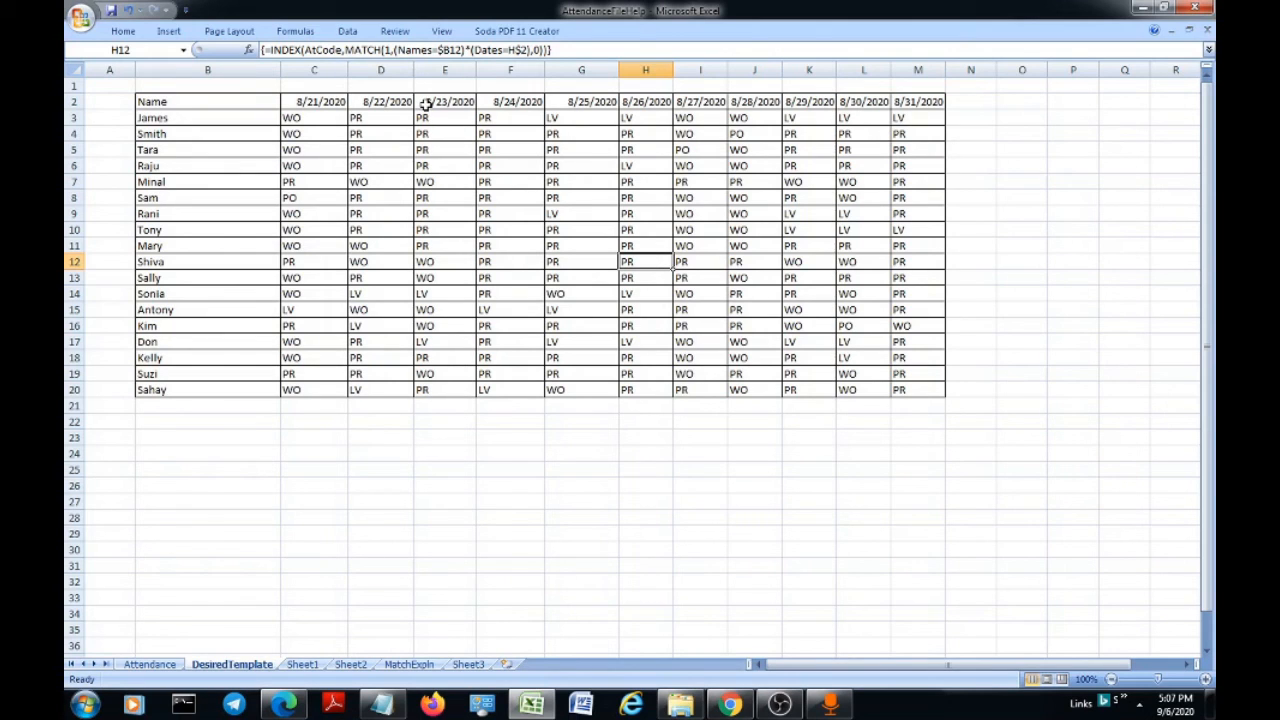
click(830, 705)
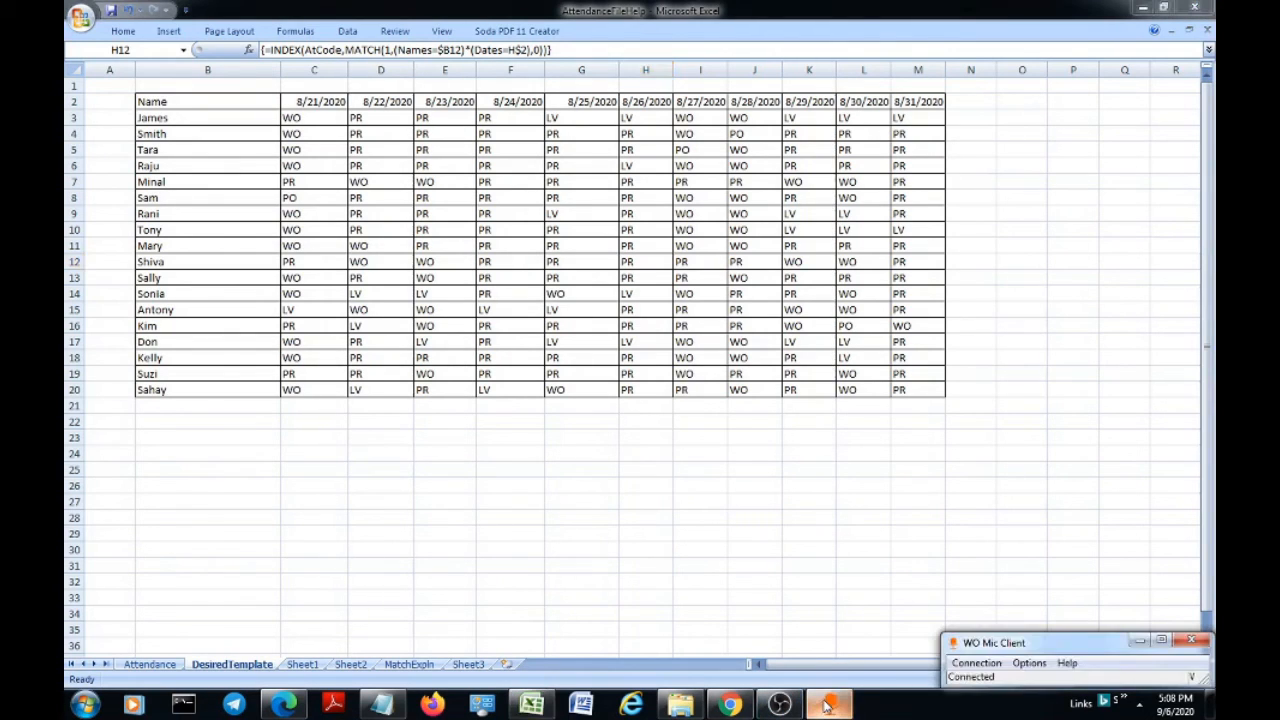
click(526, 268)
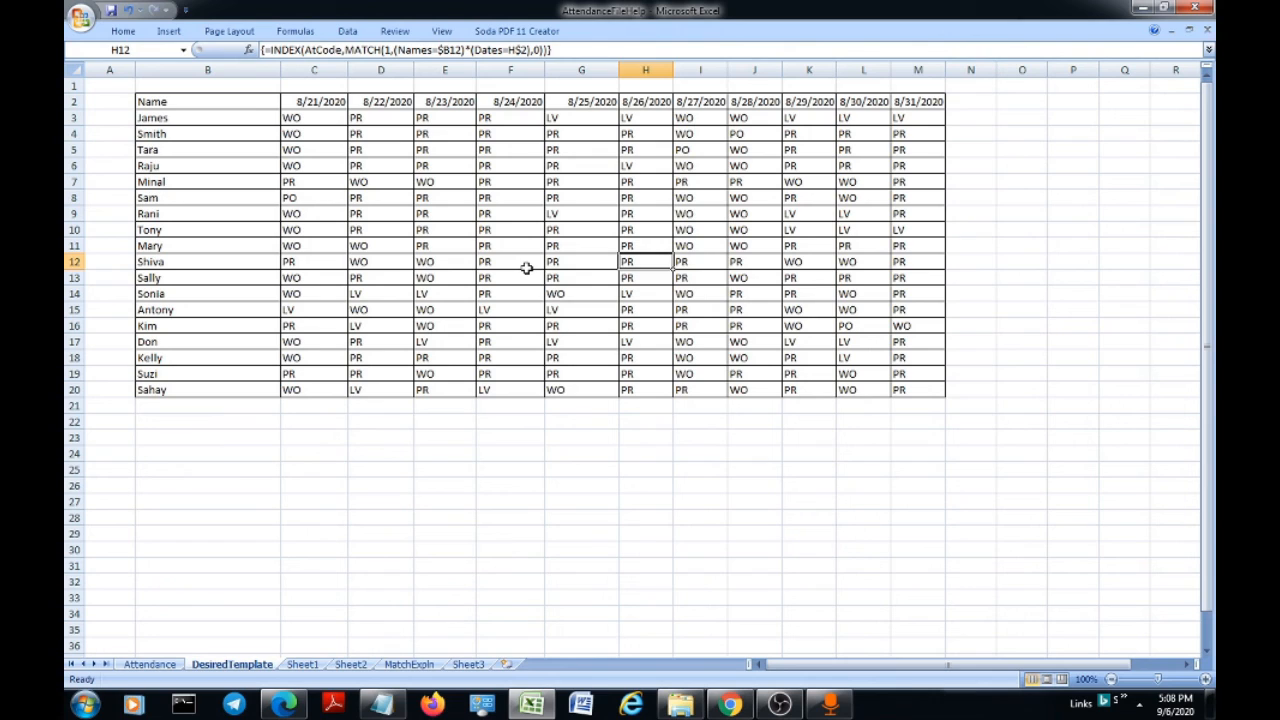